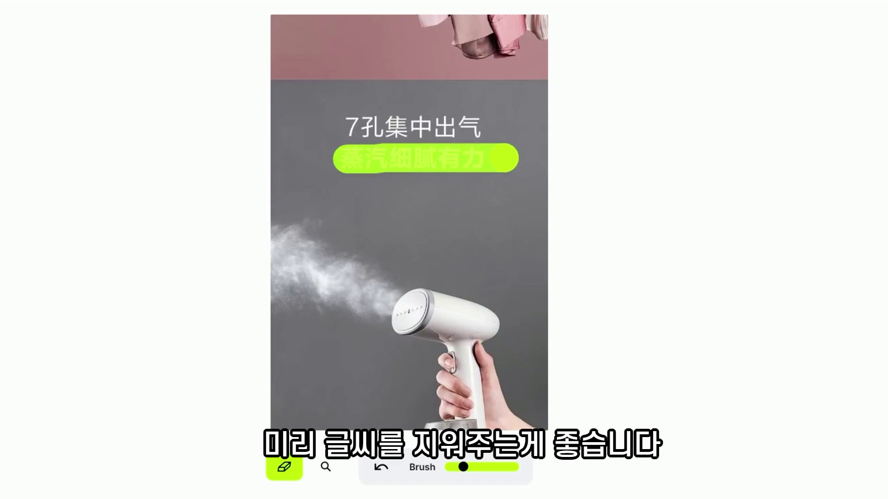
# Step: Erase the Chinese caption text from the grey steam images of the product page
pyautogui.moveTo(335, 230); pyautogui.dragTo(478, 220)
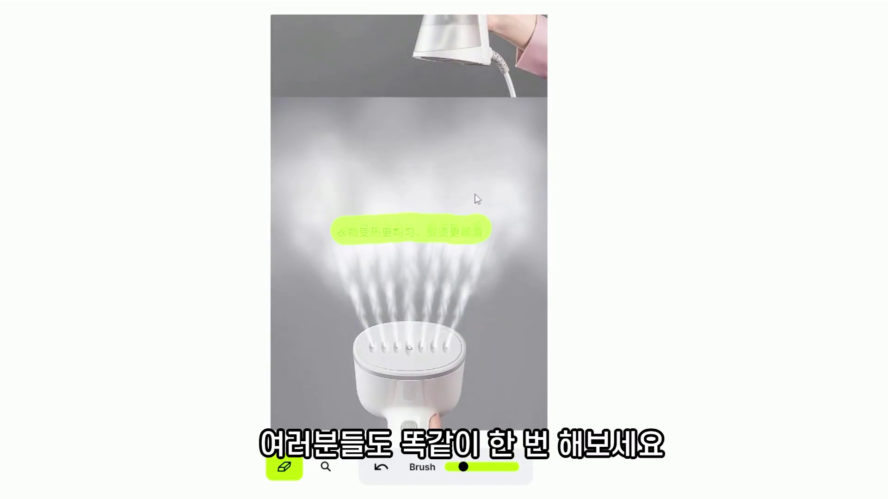
pyautogui.moveTo(466, 195); pyautogui.dragTo(391, 195)
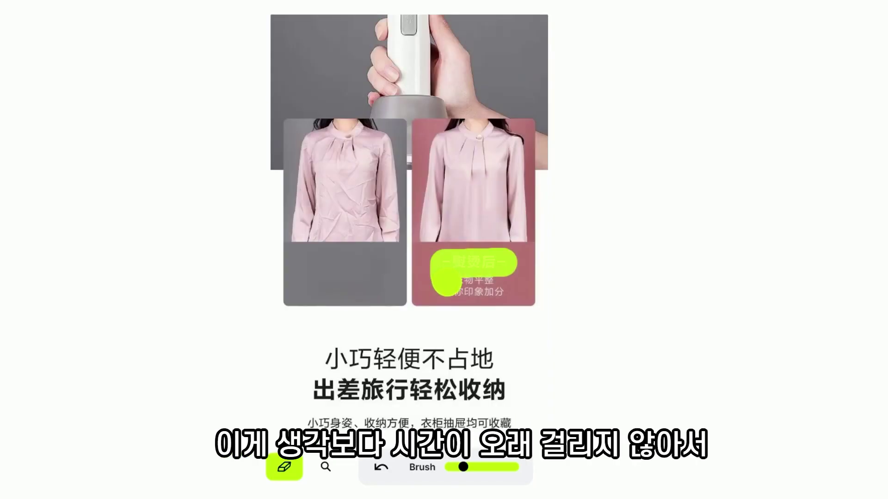
# Step: Erase the text under the smooth blouse in the comparison, and the headline lines and small description below it
pyautogui.moveTo(444, 289)
pyautogui.mouseDown()
pyautogui.moveTo(499, 288)
pyautogui.moveTo(512, 277)
pyautogui.mouseUp()
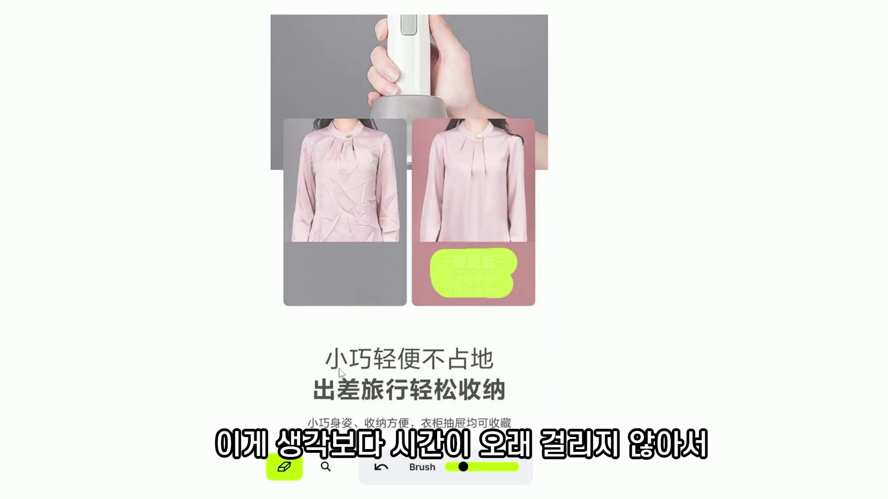
pyautogui.moveTo(317, 358); pyautogui.dragTo(490, 359)
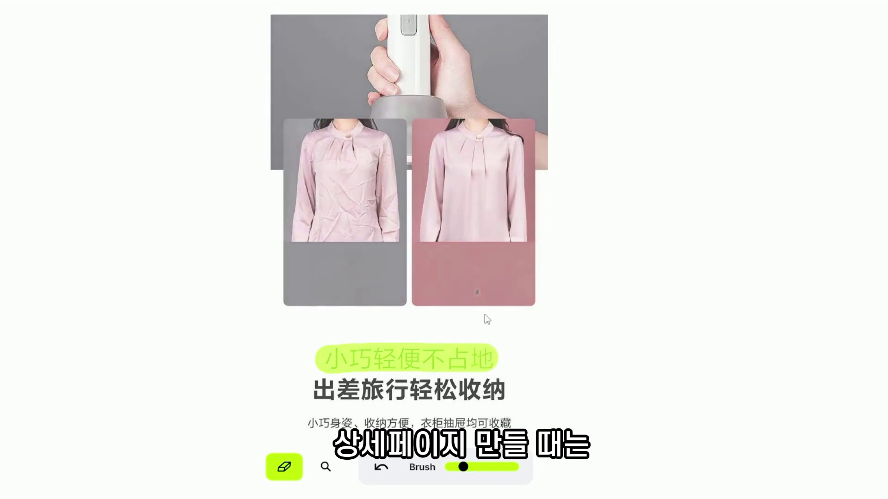
pyautogui.click(476, 289)
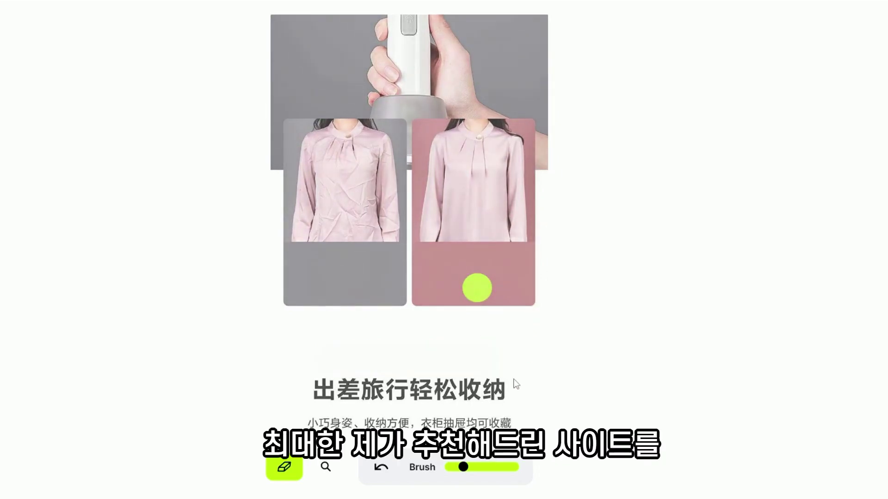
pyautogui.moveTo(506, 389); pyautogui.dragTo(315, 390)
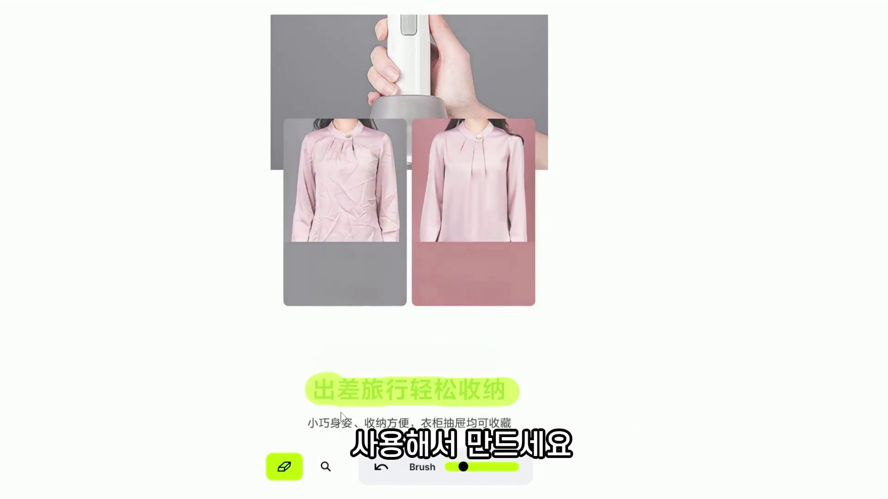
pyautogui.moveTo(314, 422); pyautogui.dragTo(514, 422)
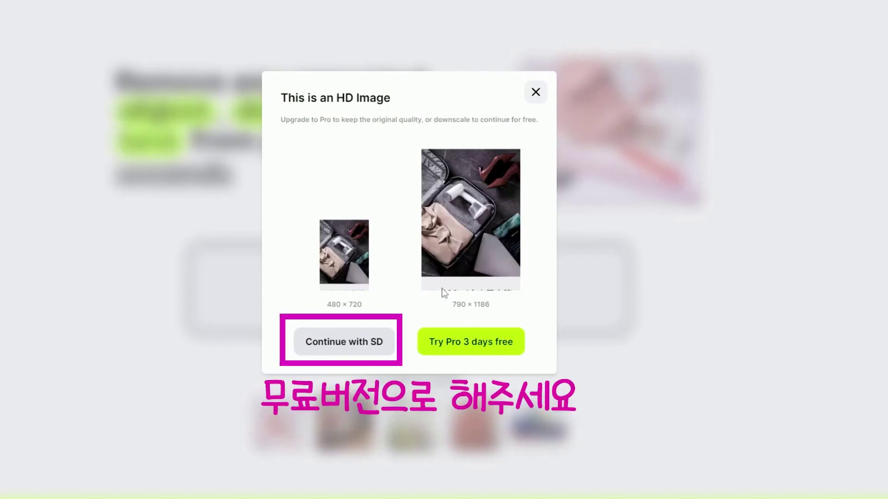
# Step: Erase the Chinese title and subtitle from the image with the clothes rack and steamer
pyautogui.moveTo(317, 24)
pyautogui.mouseDown()
pyautogui.moveTo(521, 21)
pyautogui.moveTo(520, 57)
pyautogui.moveTo(333, 53)
pyautogui.mouseUp()
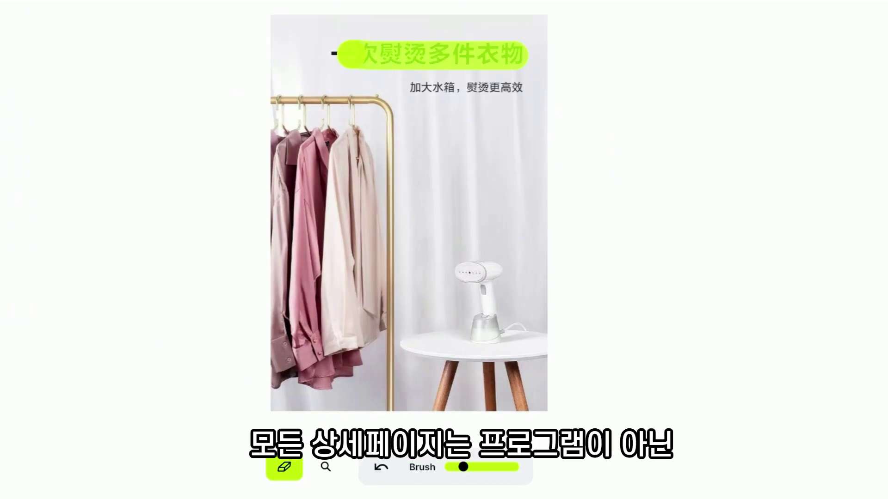
pyautogui.moveTo(405, 88); pyautogui.dragTo(522, 88)
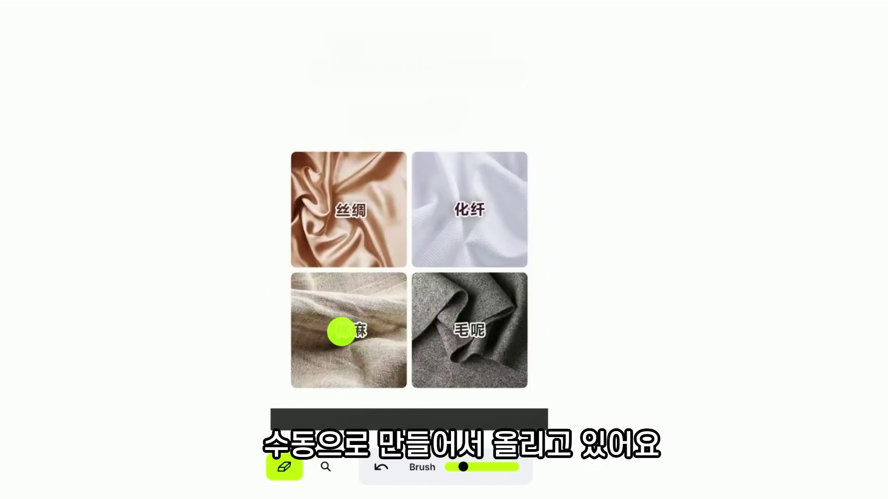
# Step: Erase the Chinese material names from the four fabric swatches
pyautogui.moveTo(343, 331); pyautogui.dragTo(368, 331)
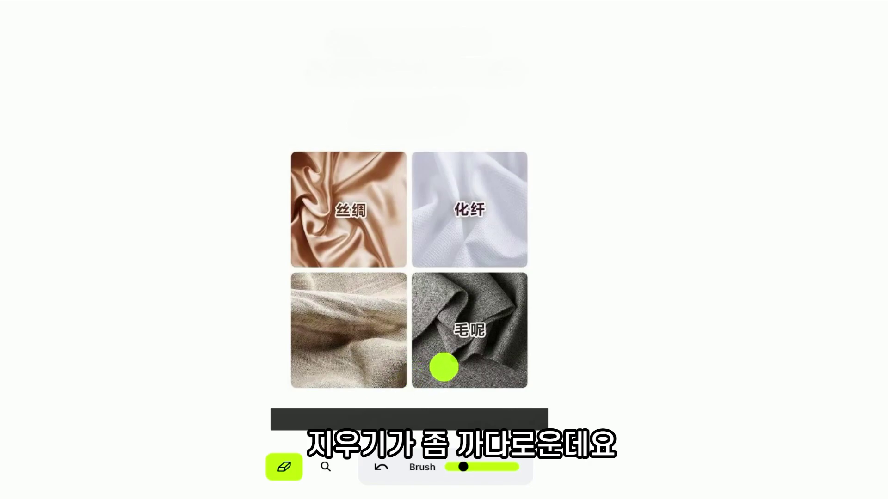
pyautogui.moveTo(459, 330); pyautogui.dragTo(481, 328)
pyautogui.moveTo(459, 209); pyautogui.dragTo(483, 209)
pyautogui.moveTo(340, 213); pyautogui.dragTo(363, 210)
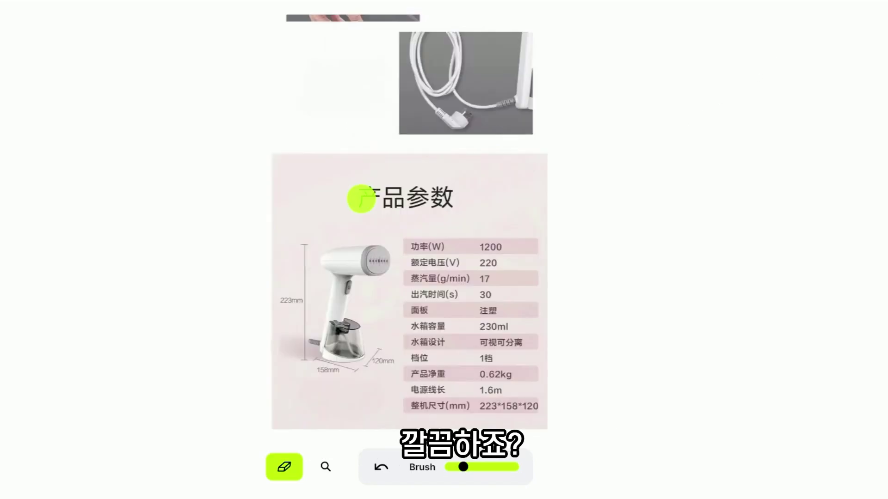
# Step: Erase the 产品参数 heading above the specification table, and try erasing the table's first row before undoing it
pyautogui.moveTo(359, 196); pyautogui.dragTo(455, 197)
pyautogui.moveTo(416, 246); pyautogui.dragTo(528, 248)
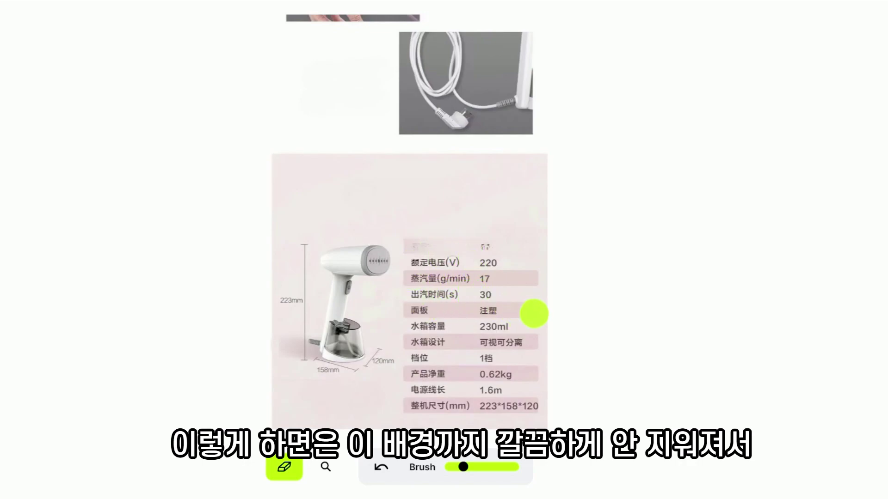
pyautogui.hotkey('ctrl', 'z')
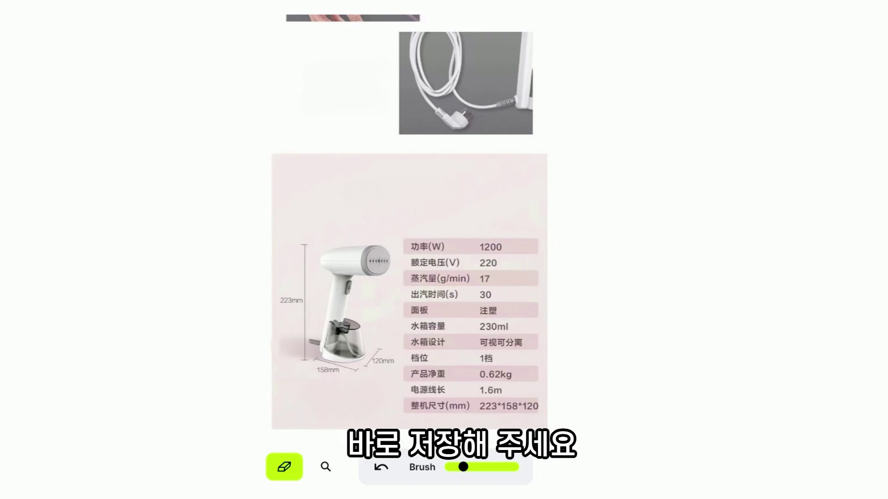
# Step: Erase the headline and the small description above the woman steaming the white clothing
pyautogui.moveTo(294, 143)
pyautogui.mouseDown()
pyautogui.moveTo(427, 141)
pyautogui.moveTo(298, 151)
pyautogui.moveTo(294, 182)
pyautogui.moveTo(289, 177)
pyautogui.moveTo(323, 168)
pyautogui.moveTo(436, 165)
pyautogui.moveTo(492, 179)
pyautogui.moveTo(277, 183)
pyautogui.mouseUp()
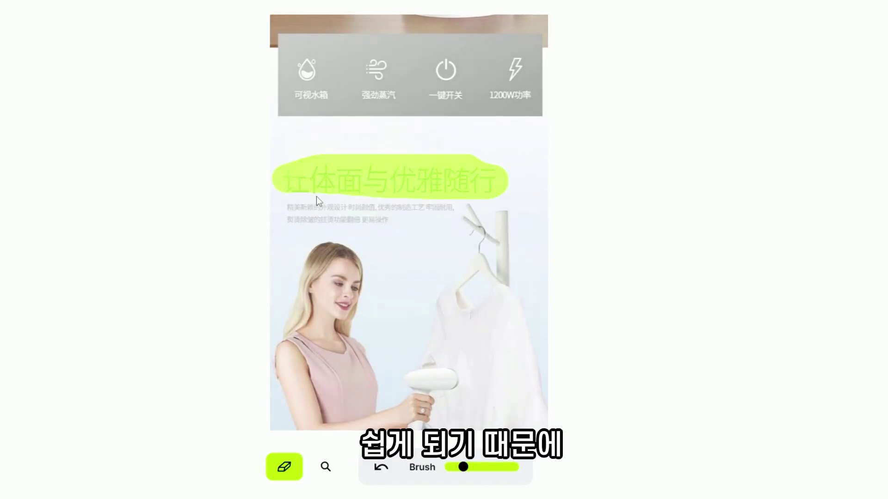
pyautogui.moveTo(290, 213); pyautogui.dragTo(448, 204)
pyautogui.click(296, 187)
# Step: Erase the remaining text and traces above the seated woman
pyautogui.scroll(-10, 409, 277)
pyautogui.moveTo(412, 248)
pyautogui.mouseDown()
pyautogui.moveTo(329, 248)
pyautogui.moveTo(299, 235)
pyautogui.mouseUp()
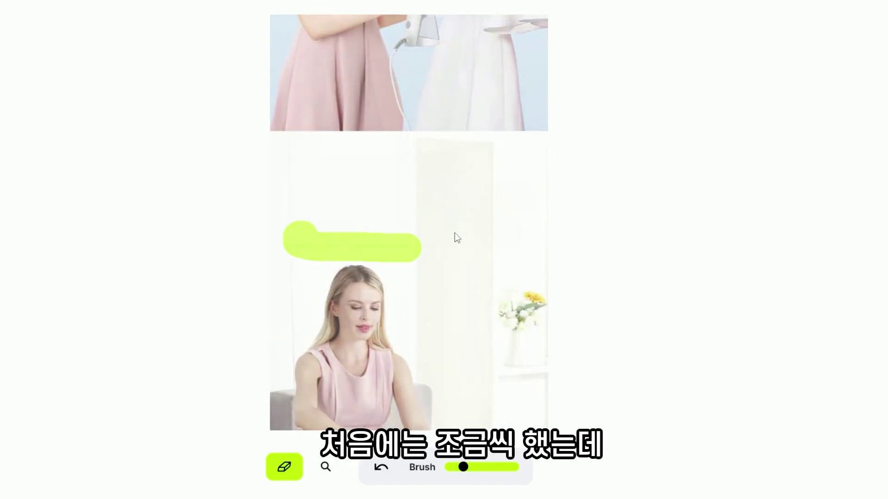
pyautogui.click(443, 255)
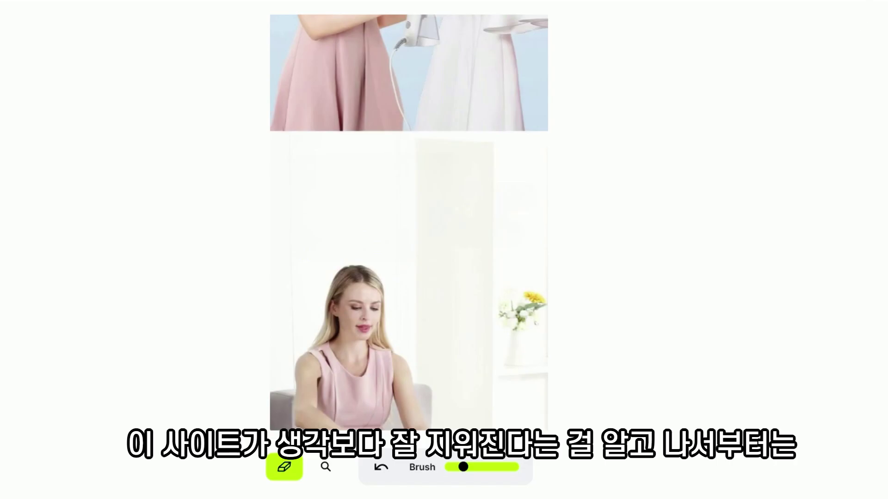
# Step: Erase the headline, the description and the captions under 25s and 1200W from the dark steamer section
pyautogui.moveTo(285, 167)
pyautogui.mouseDown()
pyautogui.moveTo(444, 165)
pyautogui.moveTo(479, 171)
pyautogui.moveTo(510, 194)
pyautogui.moveTo(291, 202)
pyautogui.mouseUp()
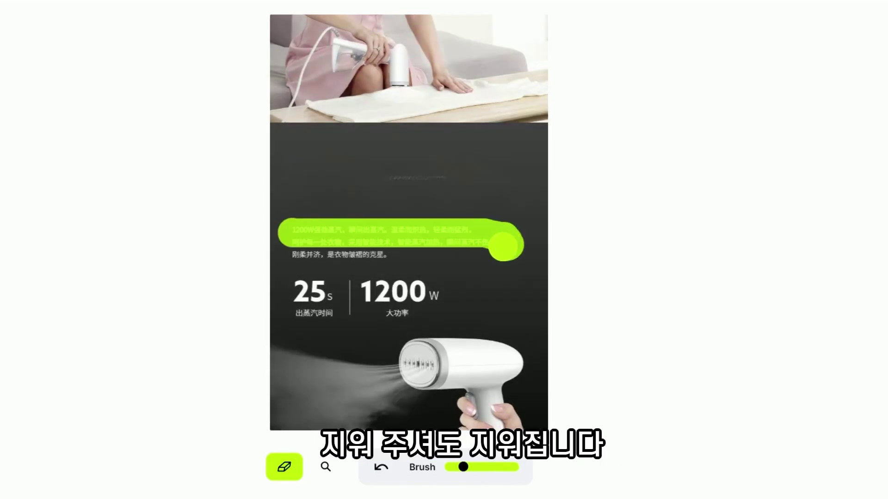
pyautogui.moveTo(511, 243); pyautogui.dragTo(298, 255)
pyautogui.moveTo(300, 320); pyautogui.dragTo(407, 319)
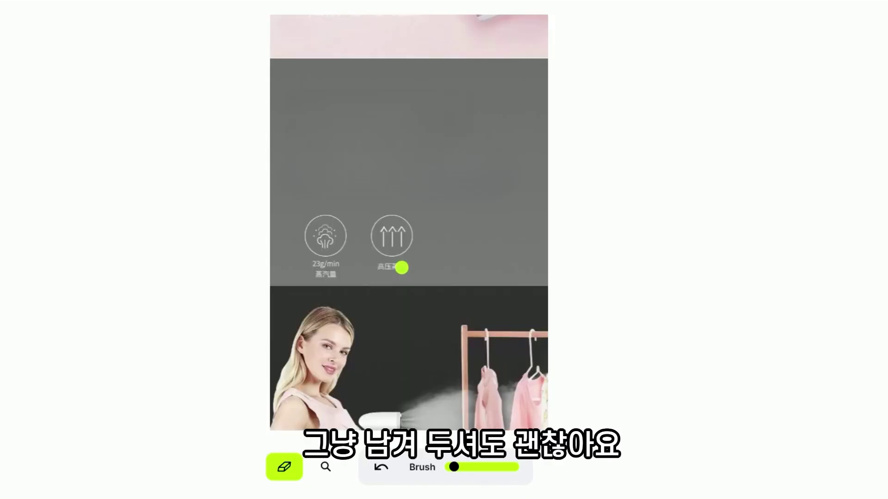
# Step: Erase the Chinese captions under the two round steam icons, keeping the icons
pyautogui.moveTo(402, 268); pyautogui.dragTo(316, 275)
pyautogui.moveTo(383, 264); pyautogui.dragTo(383, 264)
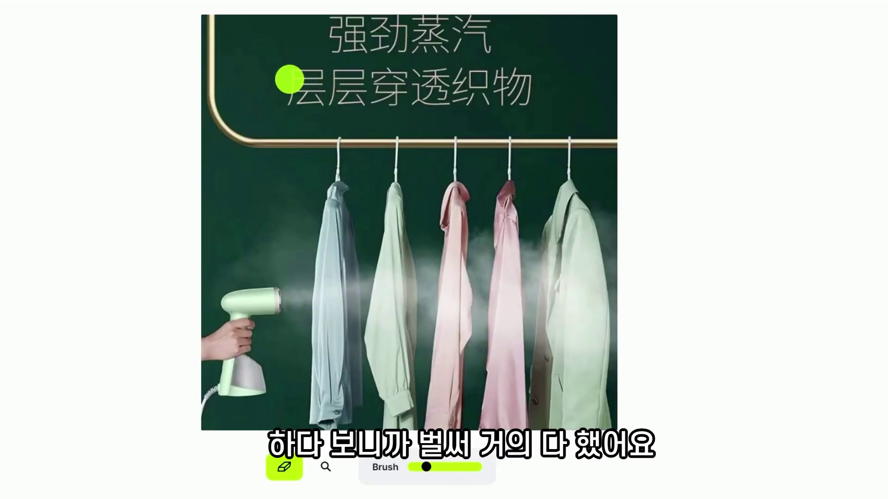
# Step: Erase both lines of Chinese text above the hanging clothes in the dark green thumbnail image
pyautogui.moveTo(287, 76)
pyautogui.mouseDown()
pyautogui.moveTo(303, 98)
pyautogui.moveTo(447, 102)
pyautogui.moveTo(506, 96)
pyautogui.moveTo(527, 84)
pyautogui.moveTo(288, 70)
pyautogui.mouseUp()
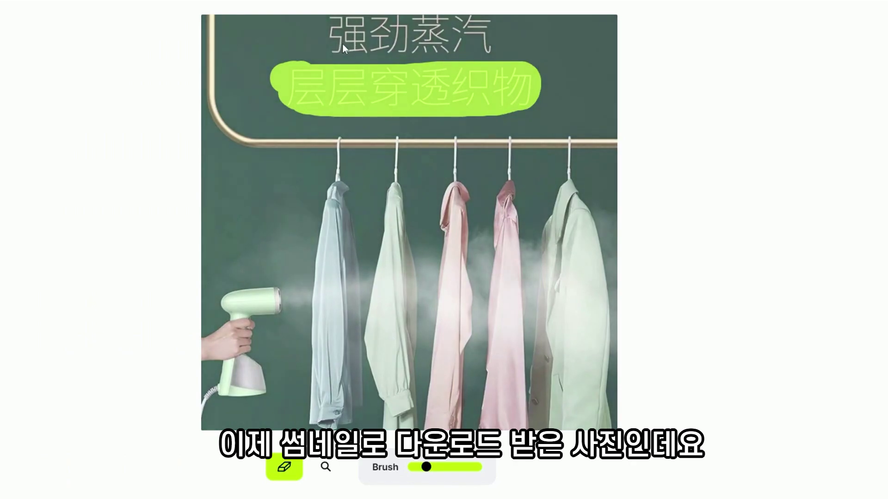
pyautogui.moveTo(318, 45)
pyautogui.mouseDown()
pyautogui.moveTo(492, 44)
pyautogui.moveTo(474, 32)
pyautogui.moveTo(350, 41)
pyautogui.moveTo(337, 33)
pyautogui.moveTo(481, 23)
pyautogui.moveTo(324, 24)
pyautogui.mouseUp()
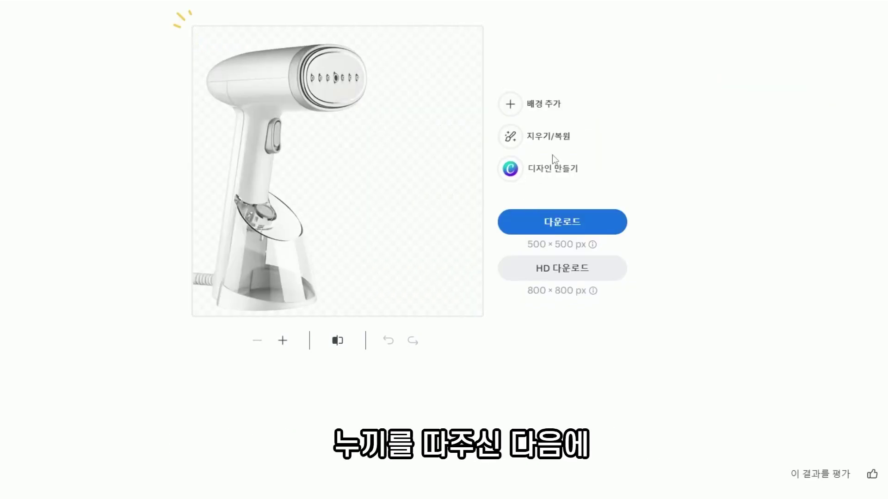
# Step: In remove.bg, erase the leftover power cord beside the white steamer cutout with the magic brush and apply the edit
pyautogui.click(547, 136)
pyautogui.moveTo(190, 274); pyautogui.dragTo(195, 273)
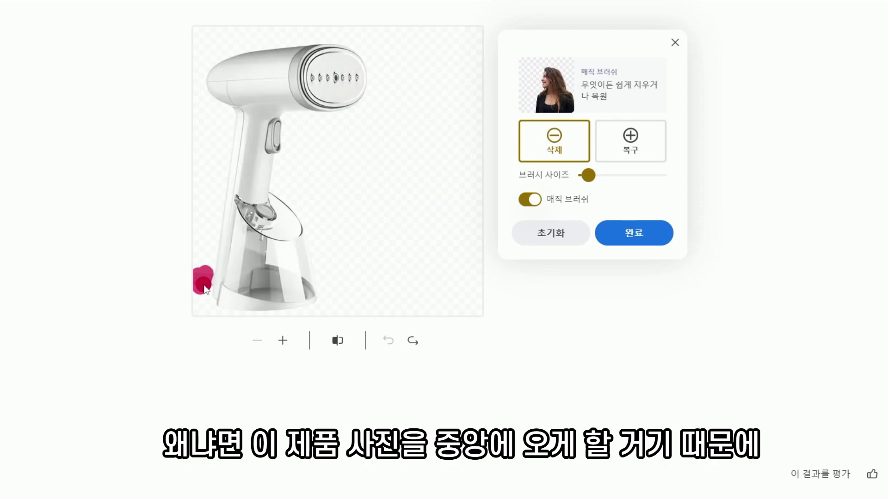
pyautogui.moveTo(204, 289); pyautogui.dragTo(202, 283)
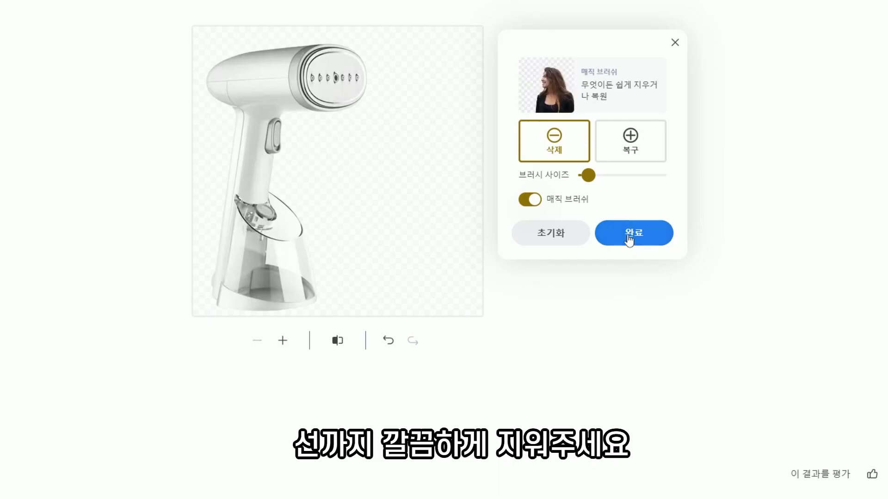
pyautogui.click(628, 233)
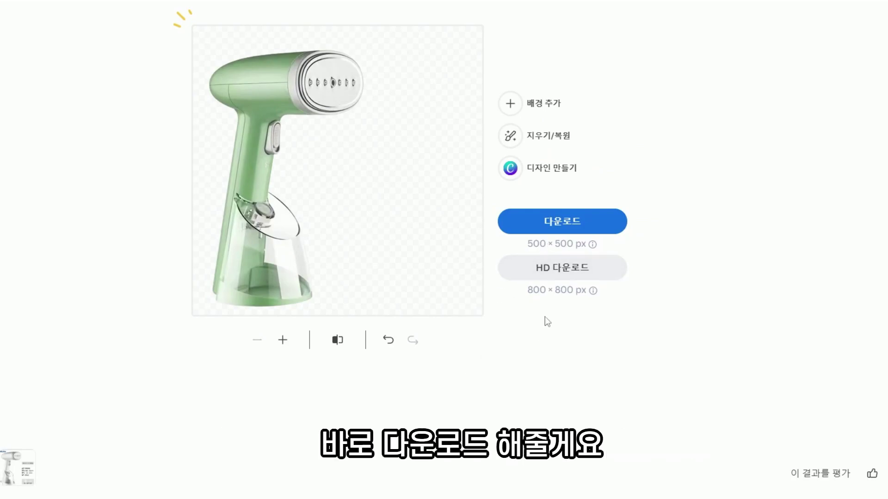
# Step: Download the green steamer cutout at 500 × 500 px
pyautogui.click(514, 225)
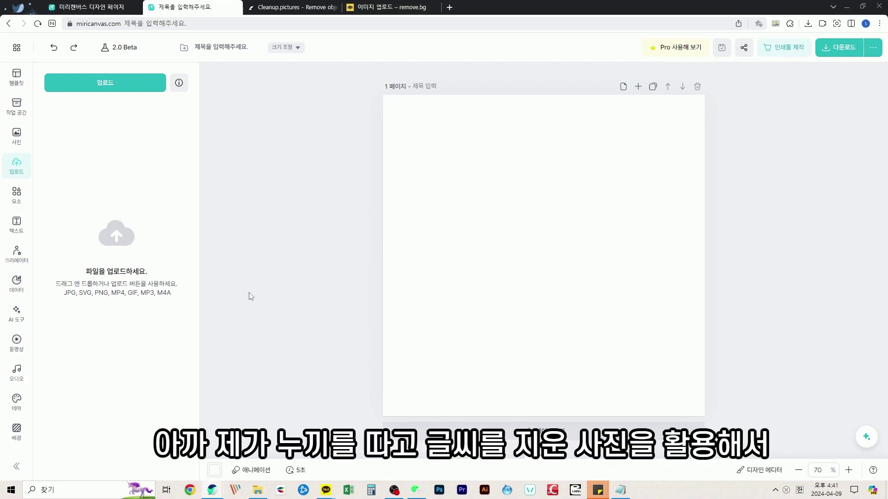
# Step: Switch to Miricanvas and add the white steamer cutout to the blank page, selecting it
pyautogui.moveTo(560, 262); pyautogui.dragTo(581, 259)
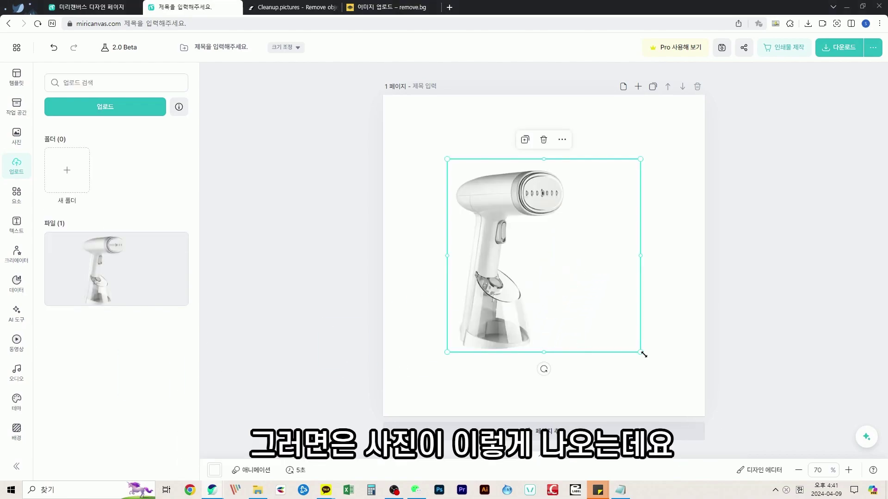
pyautogui.click(525, 191)
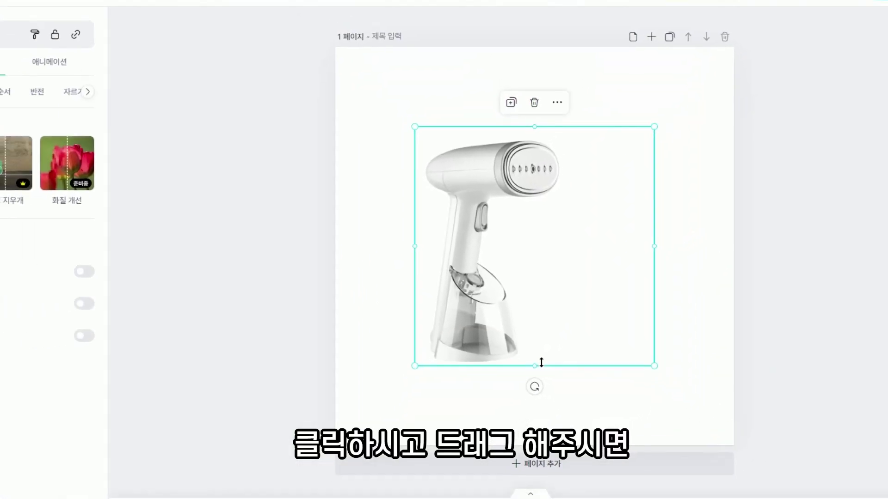
# Step: Try stretching the white steamer image vertically and horizontally from its side handles, undoing each stretch
pyautogui.moveTo(536, 375); pyautogui.dragTo(535, 448)
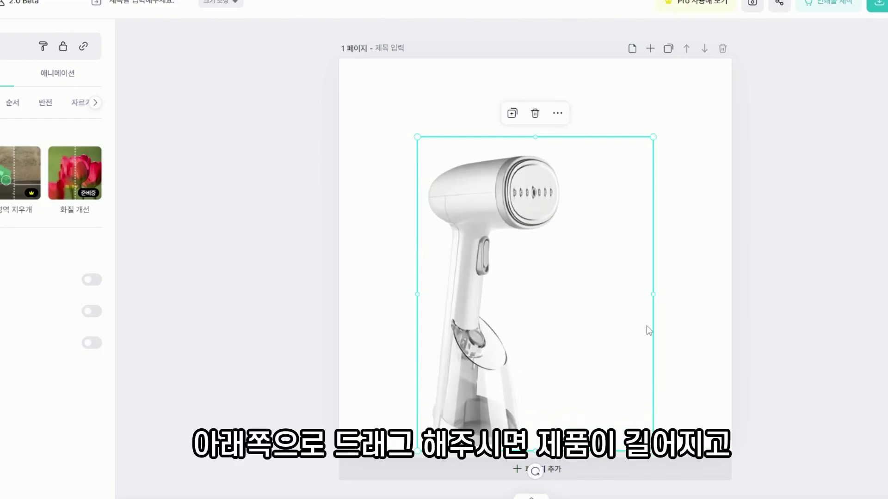
pyautogui.hotkey('ctrl', 'z')
pyautogui.moveTo(652, 289); pyautogui.dragTo(728, 246)
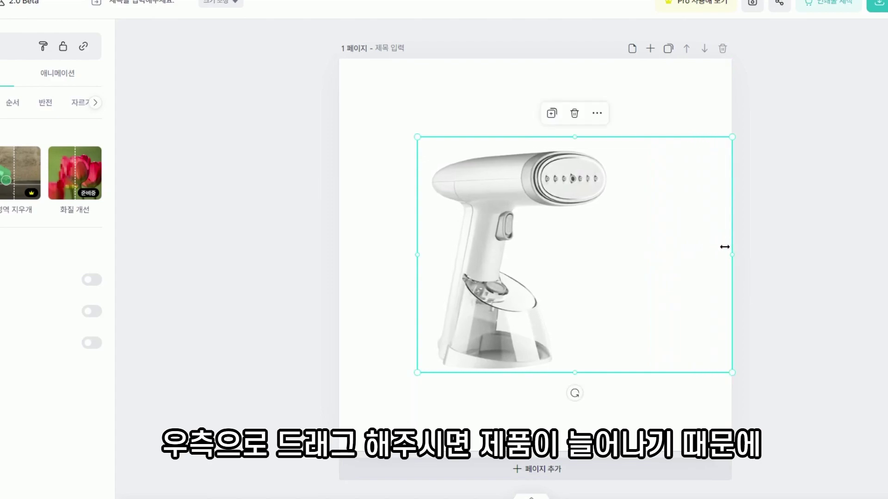
pyautogui.hotkey('ctrl', 'z')
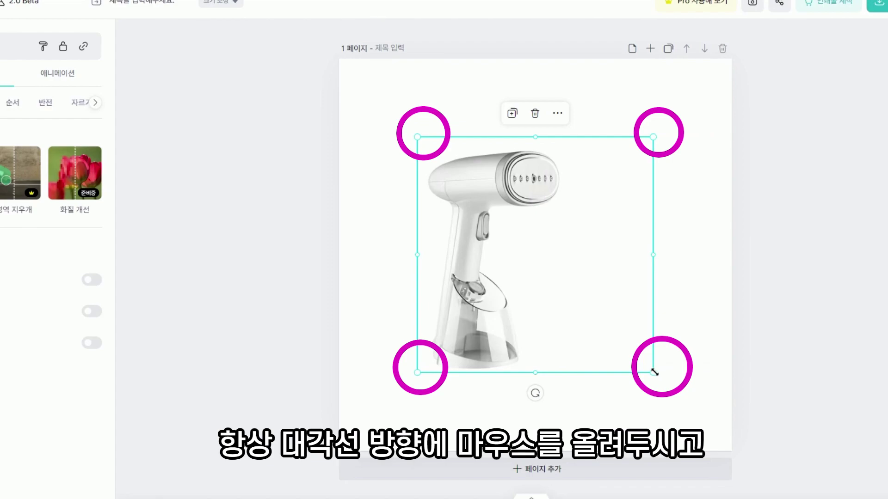
# Step: Enlarge the white steamer proportionally, centre the product on the page, and open the download options
pyautogui.moveTo(653, 372); pyautogui.dragTo(724, 442)
pyautogui.moveTo(416, 139); pyautogui.dragTo(365, 94)
pyautogui.moveTo(445, 267); pyautogui.dragTo(513, 252)
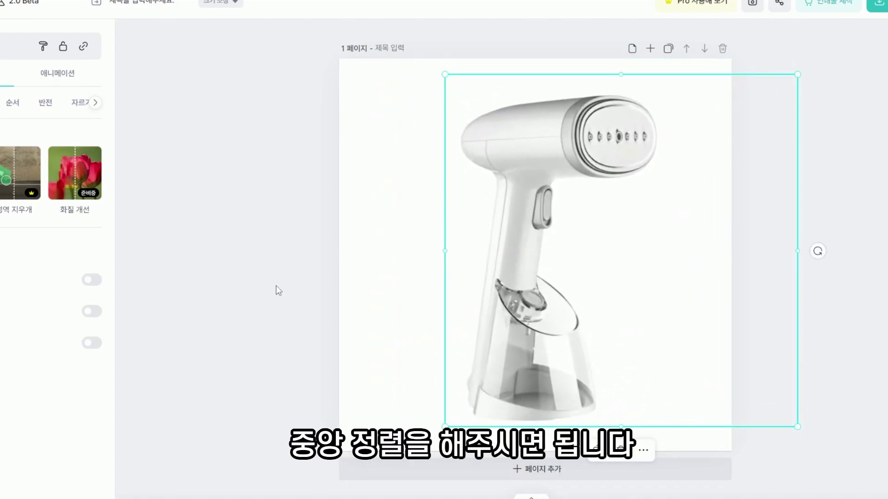
pyautogui.click(276, 290)
pyautogui.click(540, 318)
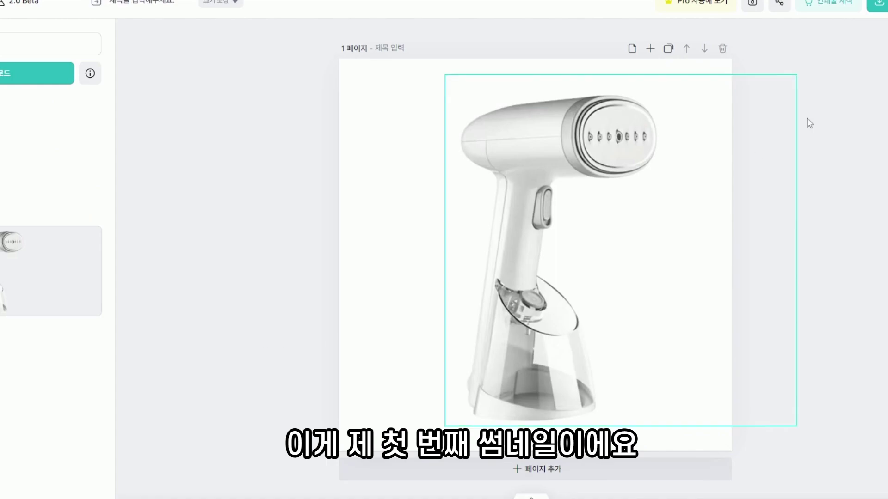
pyautogui.click(877, 3)
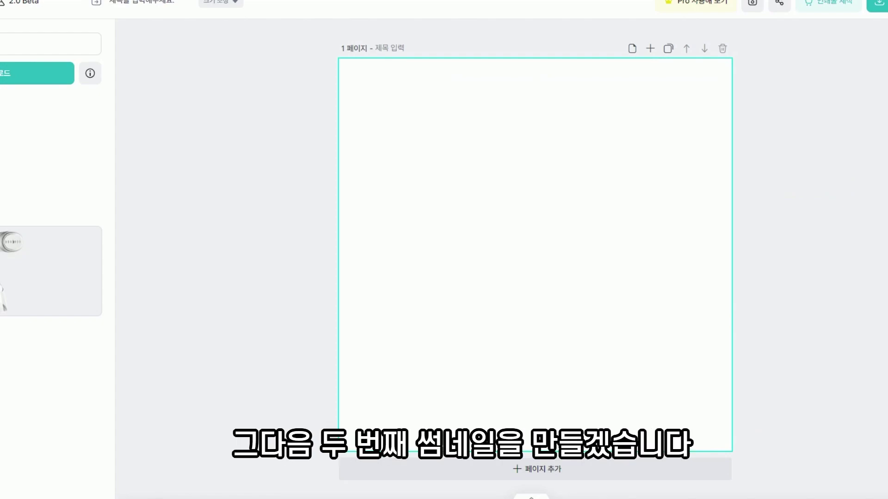
# Step: Place the green steamer cutout on the emptied page and enlarge it proportionally to fill the thumbnail
pyautogui.moveTo(51, 270); pyautogui.dragTo(568, 351)
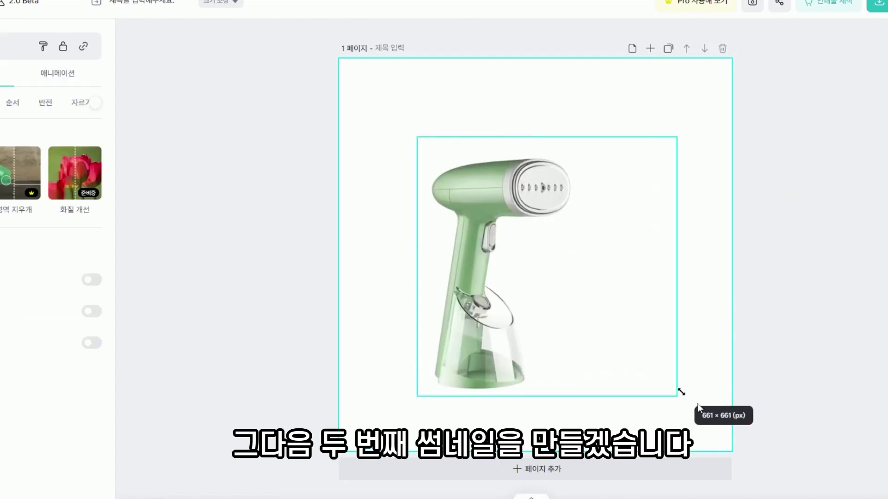
pyautogui.moveTo(678, 391); pyautogui.dragTo(784, 428)
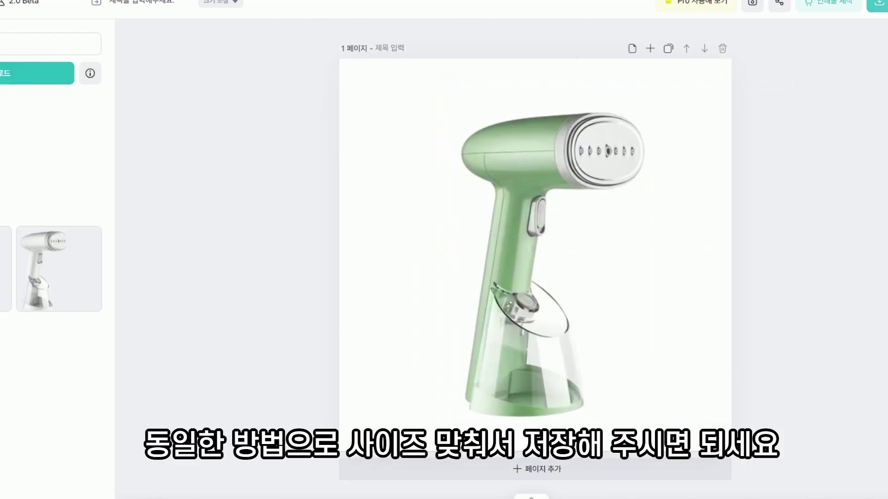
# Step: Download the green steamer thumbnail
pyautogui.click(877, 3)
pyautogui.click(830, 248)
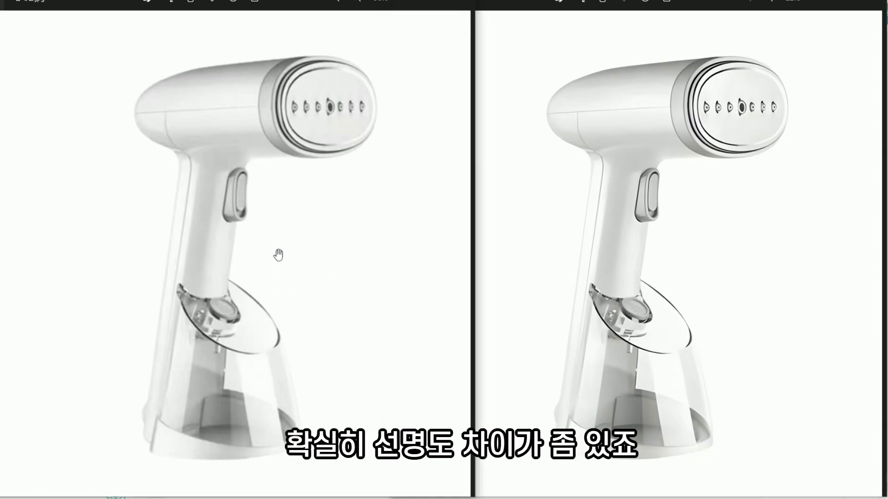
# Step: Magnify the steamer head and handle in the first white steamer image to compare its sharpness with the second one
pyautogui.scroll(3, 259, 152)
pyautogui.moveTo(319, 120); pyautogui.dragTo(307, 170)
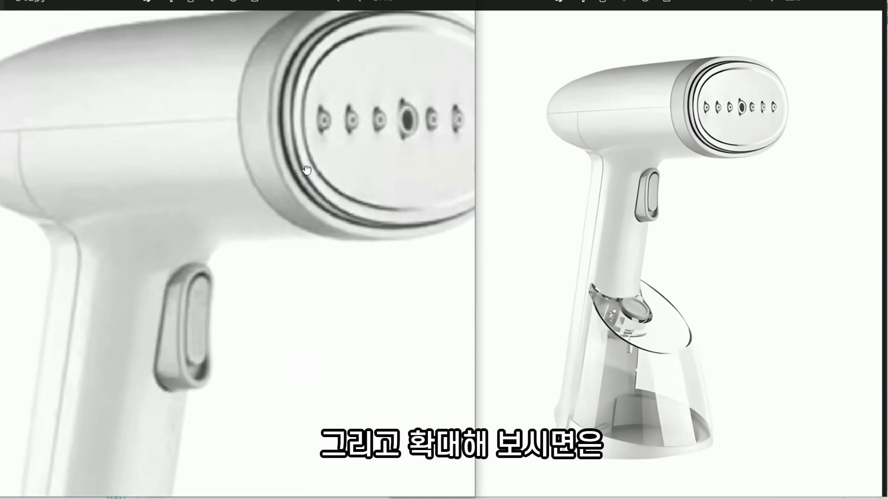
pyautogui.scroll(4, 633, 342)
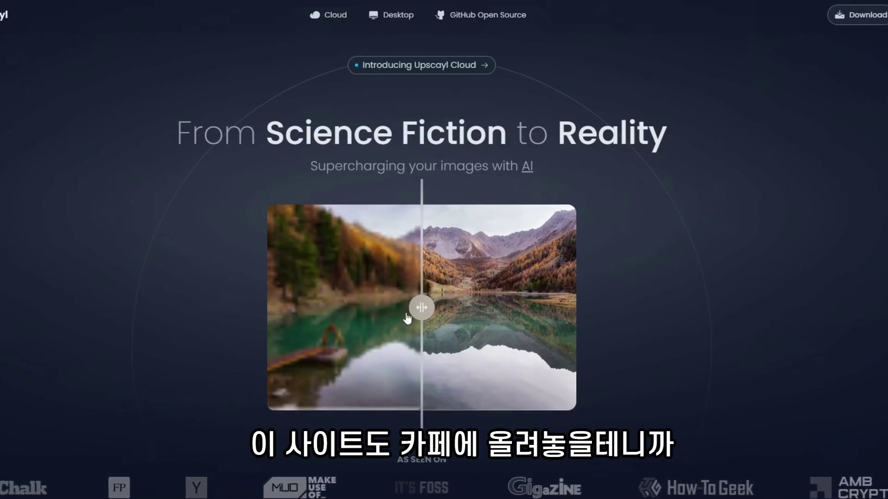
# Step: Get Upscayl from its website's download page and turn on Batch Upscayl in the desktop program
pyautogui.moveTo(414, 315)
pyautogui.mouseDown()
pyautogui.moveTo(346, 315)
pyautogui.moveTo(424, 315)
pyautogui.mouseUp()
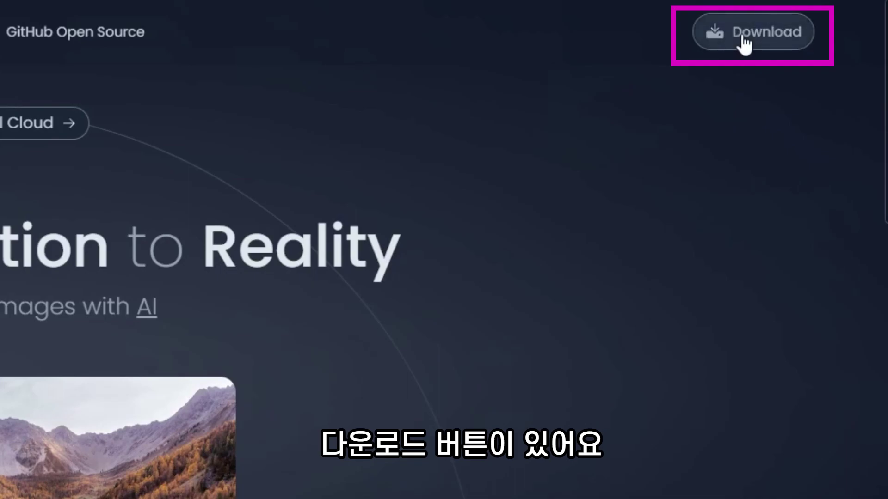
pyautogui.click(743, 37)
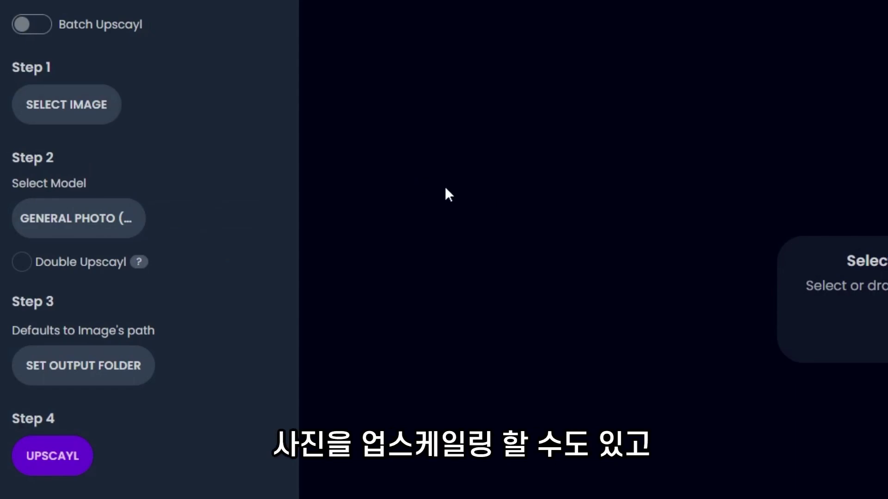
pyautogui.click(34, 26)
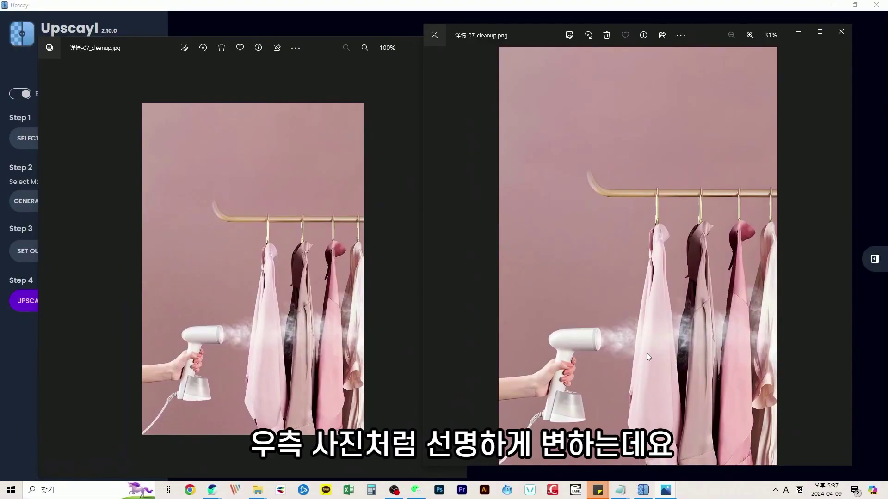
# Step: Magnify 详情-07_cleanup.jpg and its upscaled 详情-07_cleanup.png around the steamer and garments to compare their sharpness
pyautogui.click(300, 209)
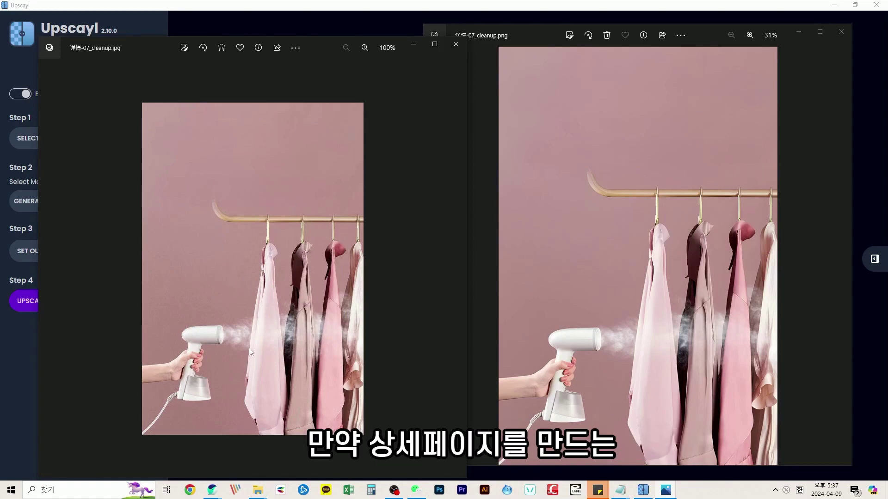
pyautogui.scroll(4, 251, 348)
pyautogui.moveTo(309, 365); pyautogui.dragTo(310, 318)
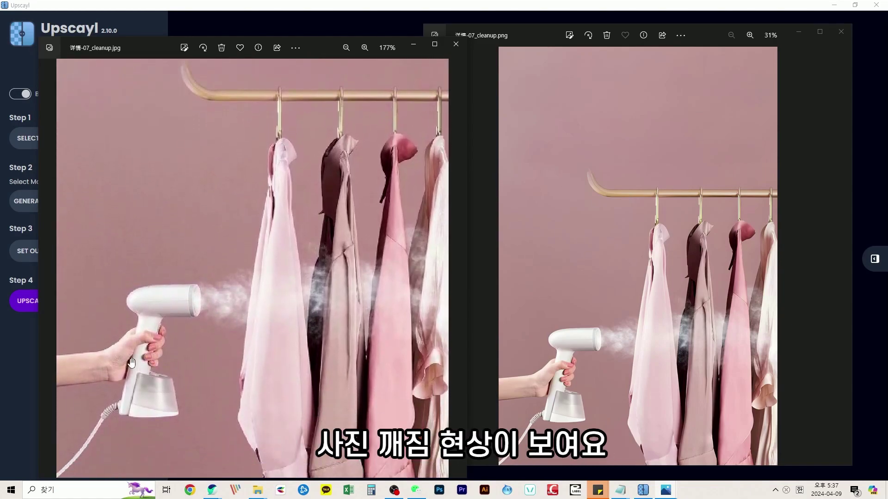
pyautogui.click(615, 374)
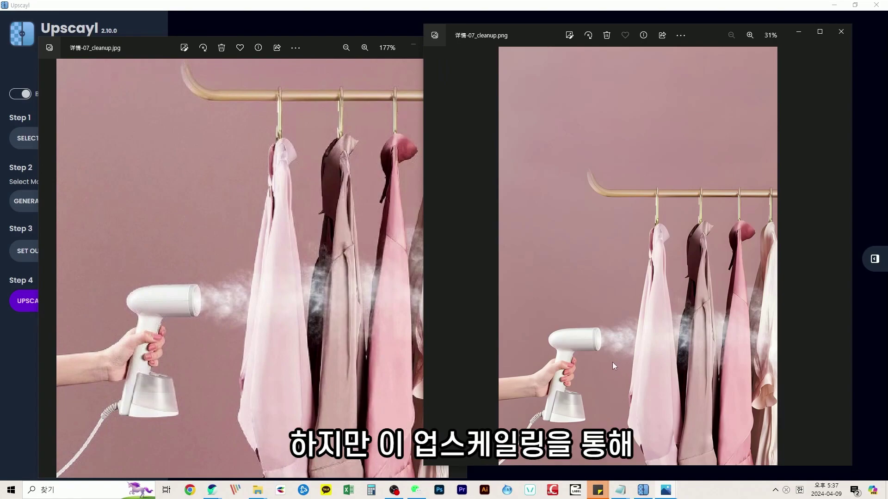
pyautogui.scroll(4, 616, 360)
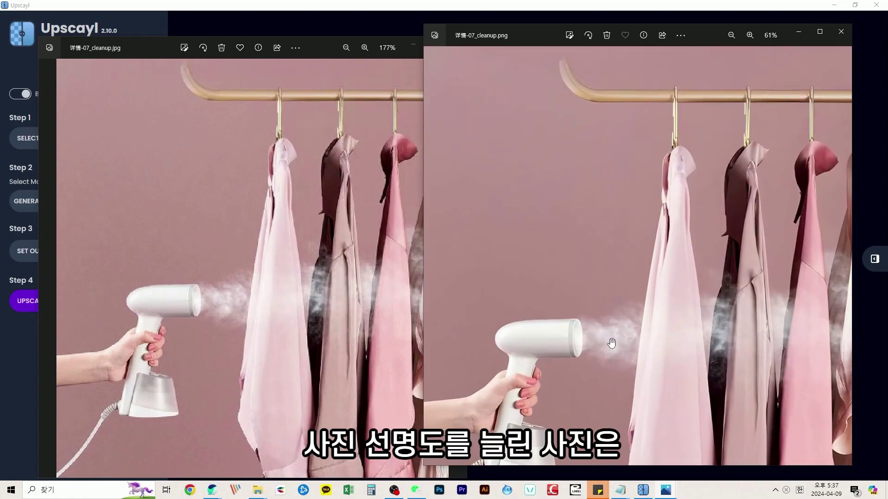
pyautogui.scroll(-2, 615, 343)
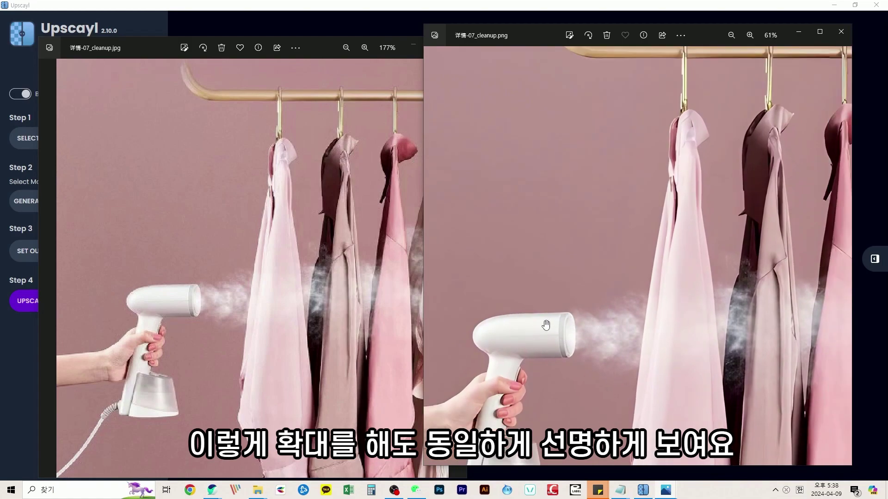
pyautogui.scroll(-1, 575, 318)
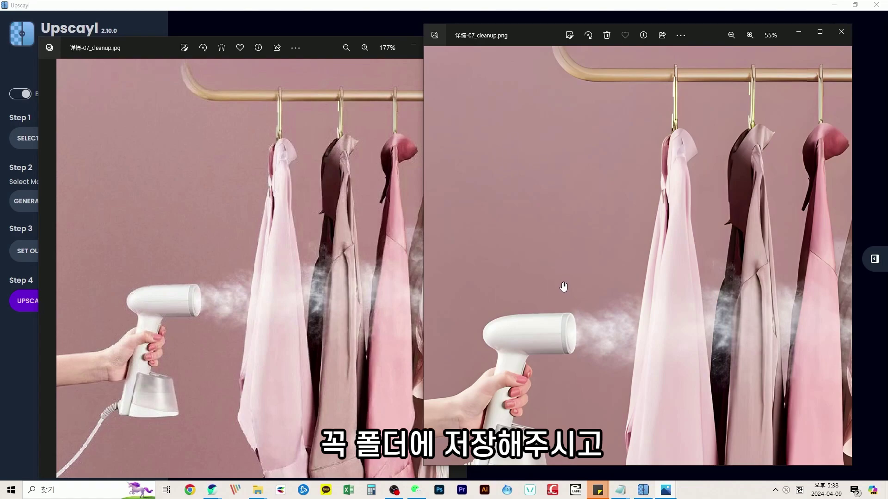
pyautogui.scroll(-1, 506, 273)
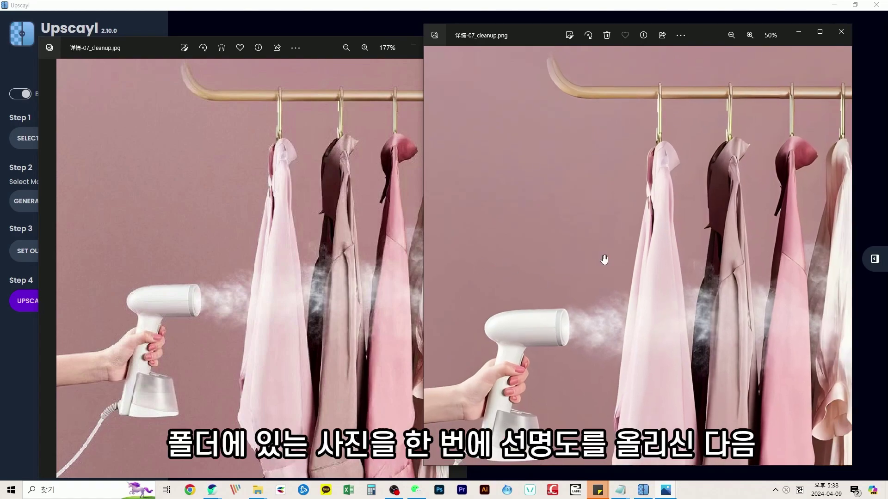
pyautogui.scroll(-1, 605, 262)
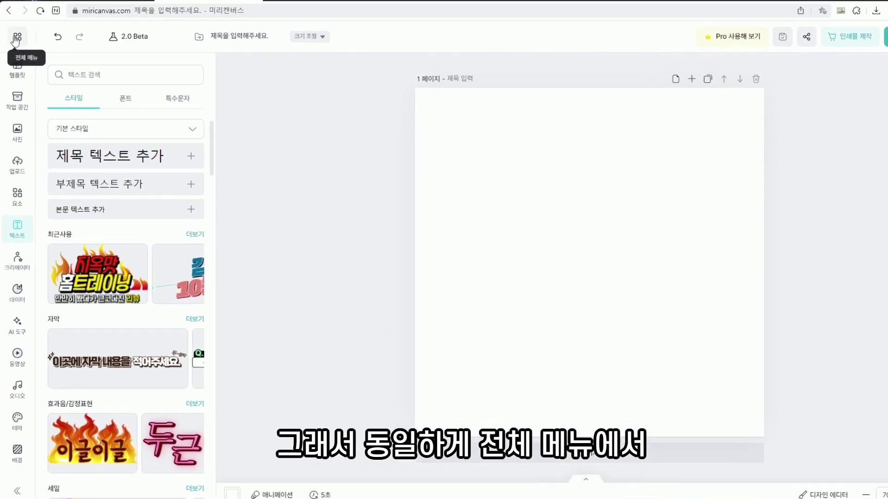
# Step: Switch to Miricanvas and check the design's page size options for the 1000 x 1000 px preset
pyautogui.click(16, 47)
pyautogui.click(143, 62)
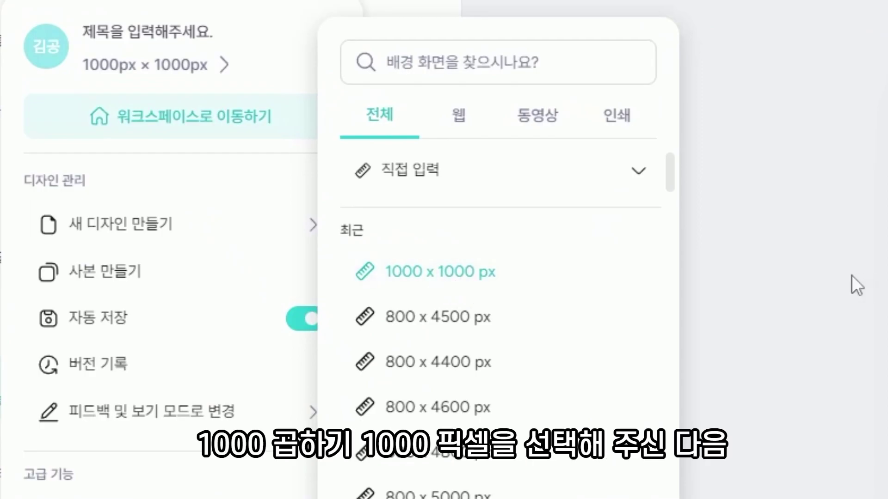
pyautogui.click(819, 278)
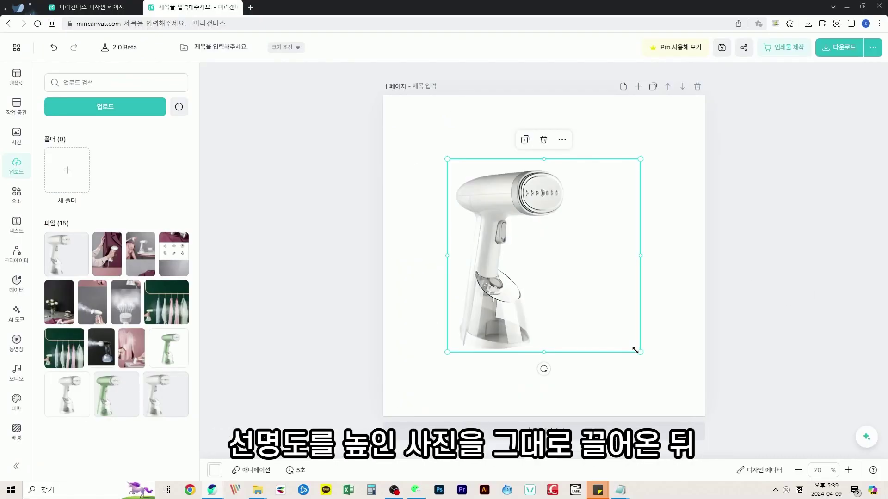
# Step: Resize the sharpened white steamer cutout proportionally and centre the product on the thumbnail page
pyautogui.moveTo(636, 347); pyautogui.dragTo(689, 387)
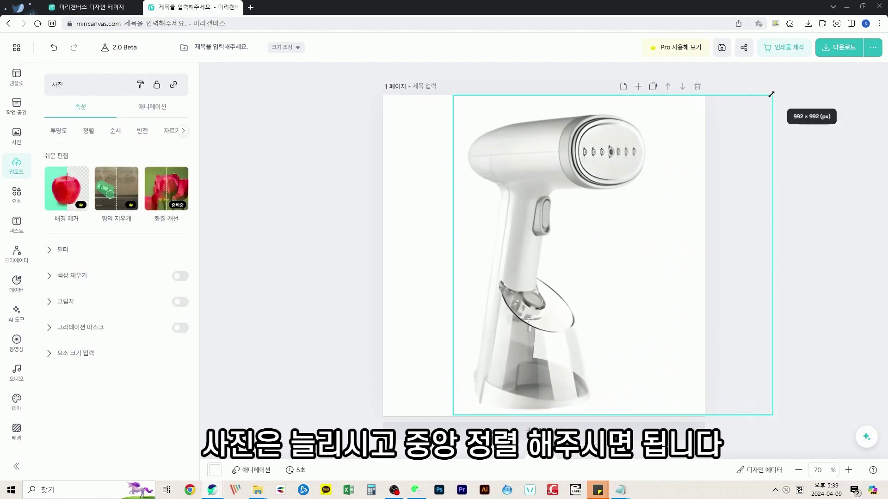
pyautogui.moveTo(772, 93); pyautogui.dragTo(721, 147)
pyautogui.moveTo(502, 273); pyautogui.dragTo(519, 246)
pyautogui.click(852, 294)
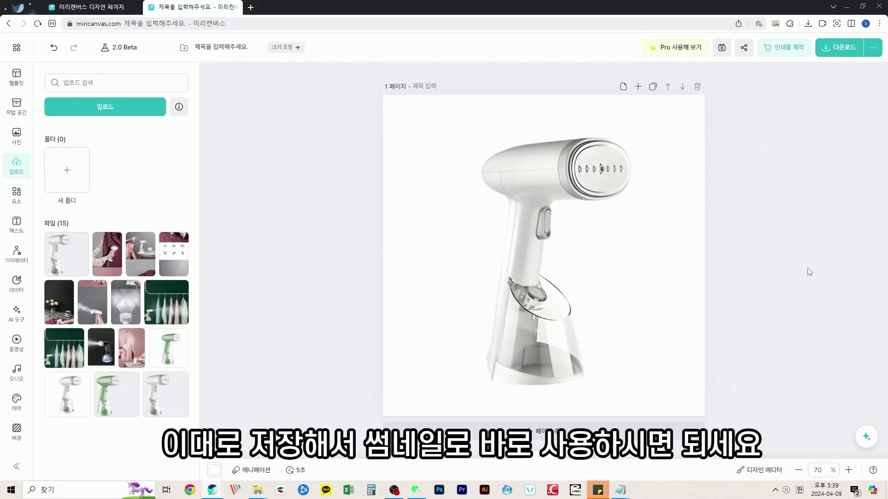
# Step: Replace the white steamer with the pink clothes-rack photo and enlarge it across the thumbnail page
pyautogui.click(603, 306)
pyautogui.press('Delete')
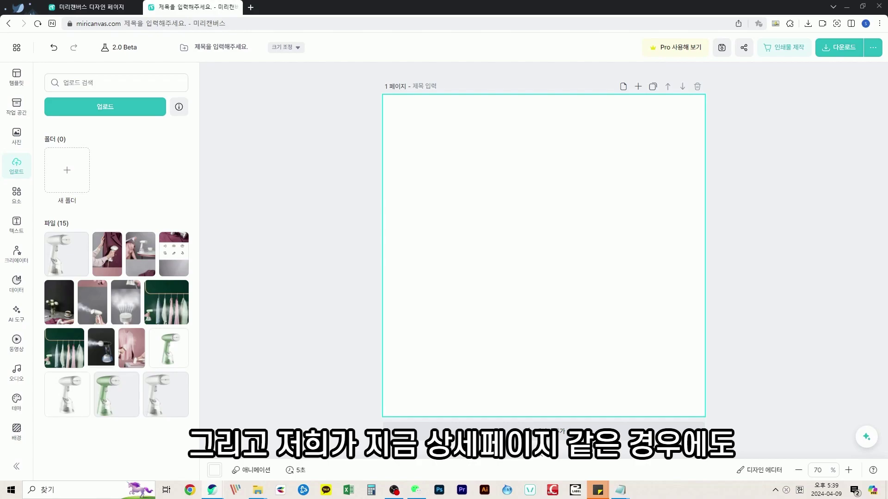
pyautogui.moveTo(204, 218); pyautogui.dragTo(571, 232)
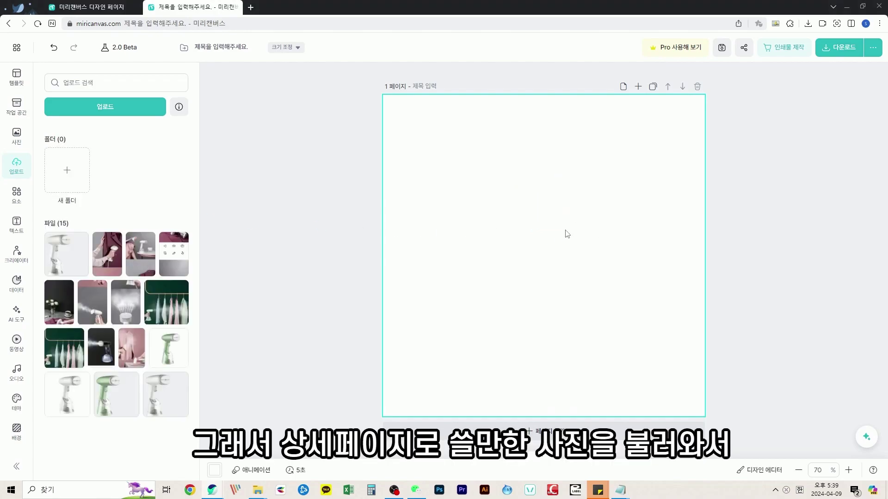
pyautogui.moveTo(570, 287); pyautogui.dragTo(476, 192)
pyautogui.moveTo(516, 269); pyautogui.dragTo(704, 415)
pyautogui.click(759, 319)
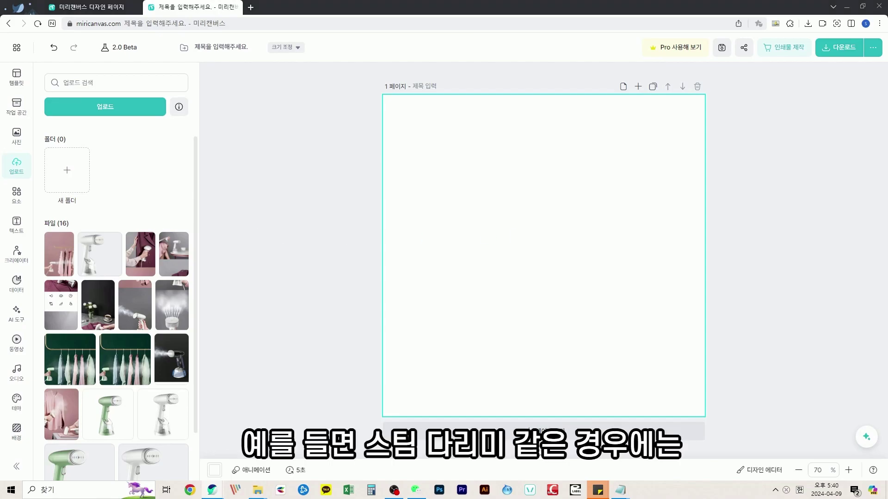
# Step: Place the pink blouse steaming photo on the emptied page and enlarge it proportionally to the full page height
pyautogui.hotkey('ctrl', 'v')
pyautogui.moveTo(534, 272); pyautogui.dragTo(437, 204)
pyautogui.moveTo(504, 281); pyautogui.dragTo(601, 416)
pyautogui.moveTo(557, 315); pyautogui.dragTo(601, 277)
pyautogui.moveTo(644, 337); pyautogui.dragTo(704, 433)
pyautogui.moveTo(666, 369); pyautogui.dragTo(693, 395)
pyautogui.press('Escape')
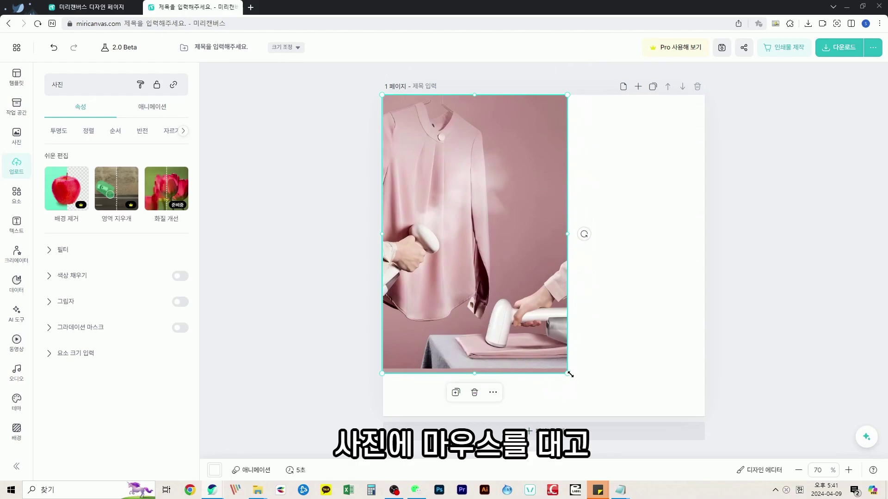
pyautogui.moveTo(570, 375); pyautogui.dragTo(595, 418)
pyautogui.click(658, 324)
pyautogui.click(539, 316)
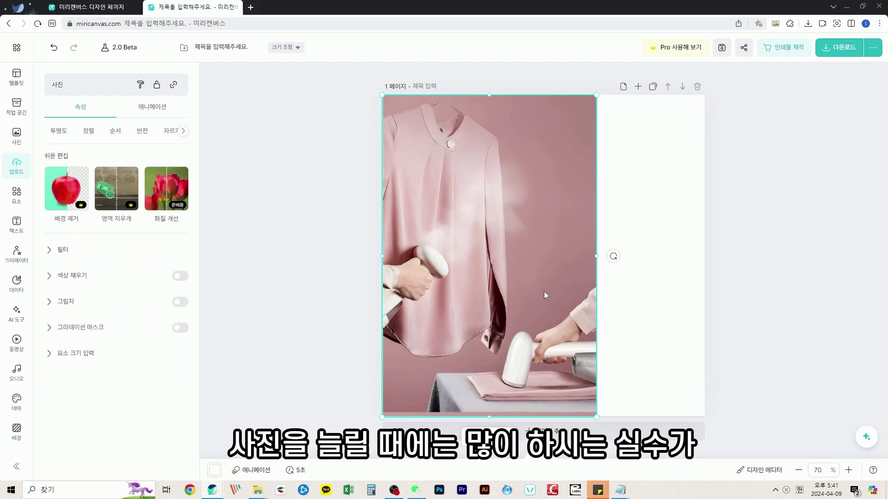
# Step: Try stretching the blouse photo to the full page width and squashing its height, undoing both changes
pyautogui.moveTo(596, 256); pyautogui.dragTo(704, 252)
pyautogui.moveTo(543, 417); pyautogui.dragTo(543, 329)
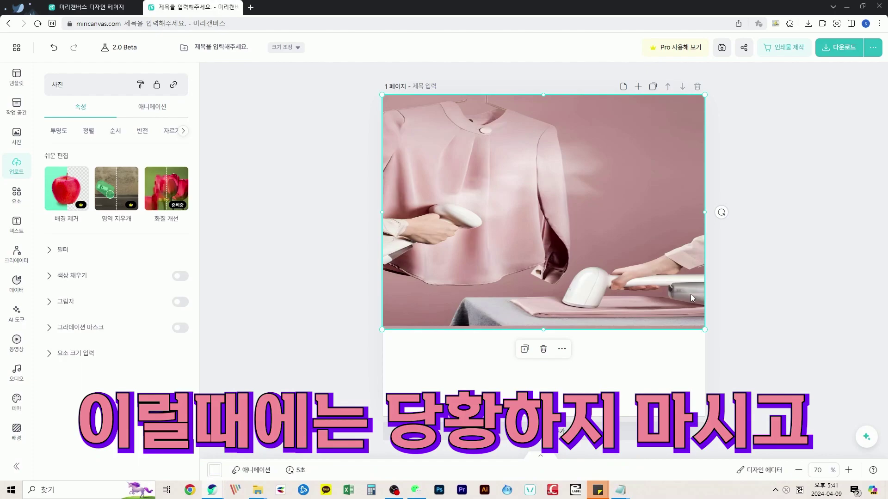
pyautogui.hotkey('ctrl', 'z')
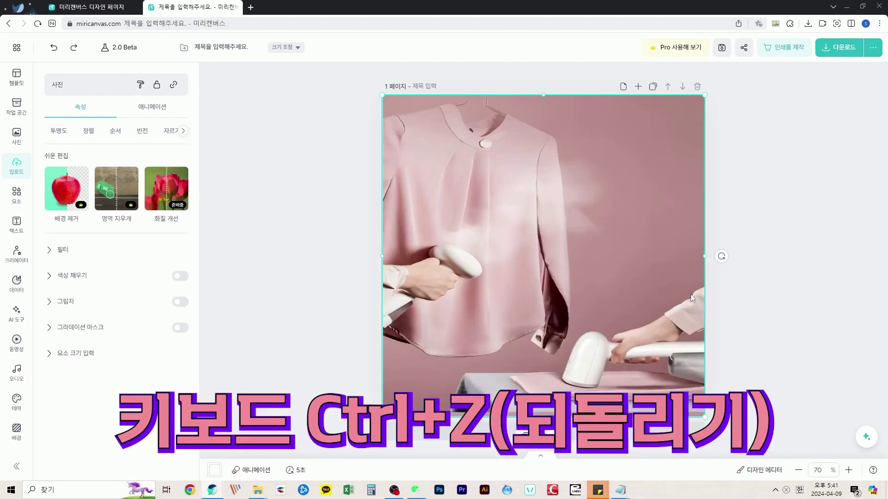
pyautogui.hotkey('ctrl', 'z')
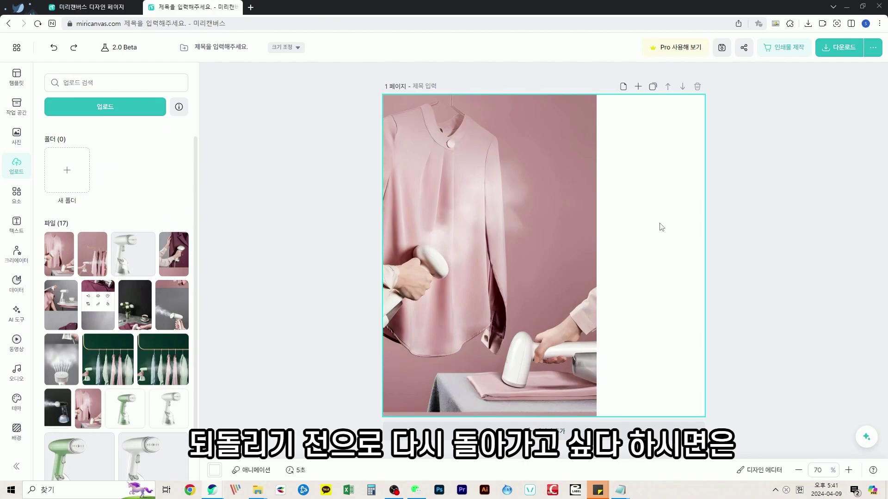
# Step: Redo the blouse photo's horizontal stretch and enlarge it diagonally so that it covers the thumbnail page
pyautogui.hotkey('ctrl', 'y')
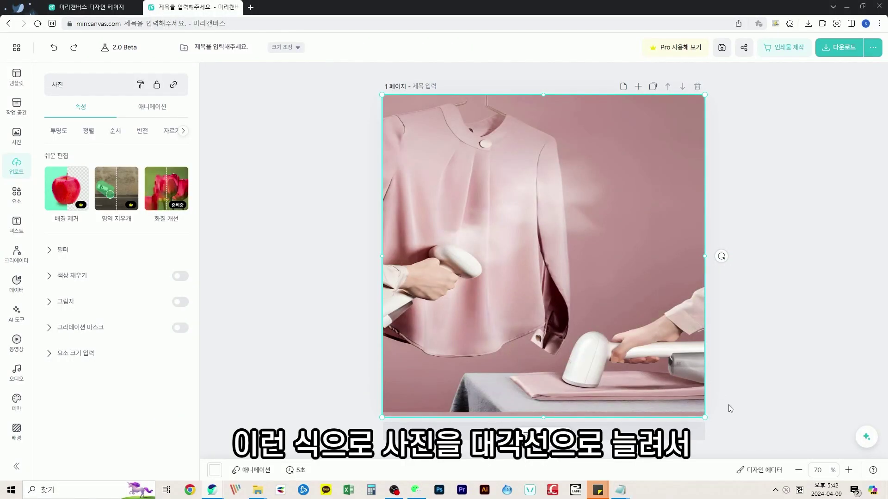
pyautogui.moveTo(707, 418); pyautogui.dragTo(720, 423)
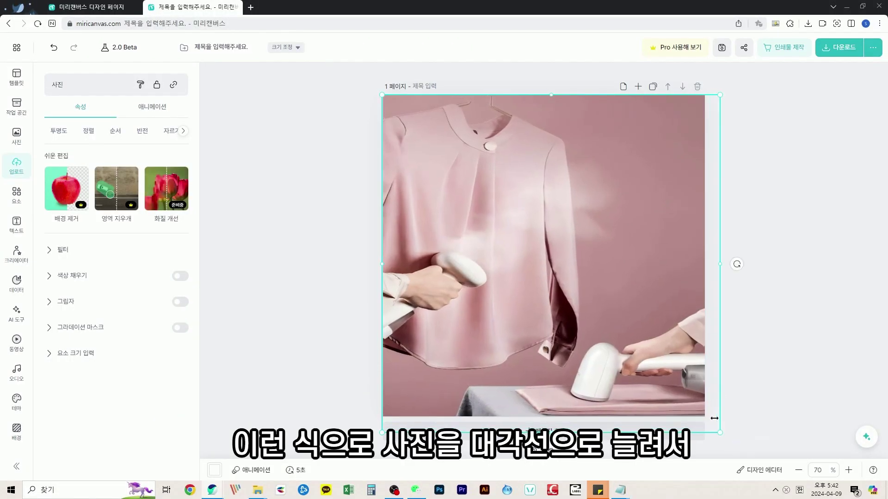
pyautogui.click(314, 269)
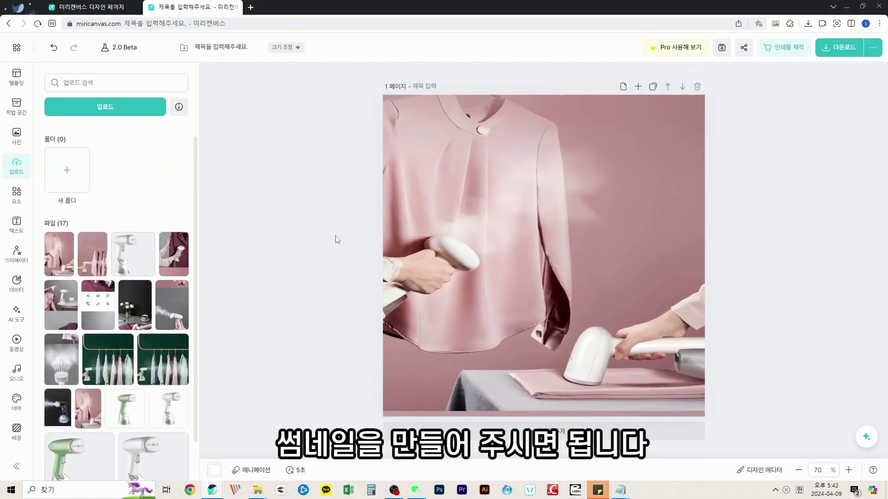
# Step: Delete the blouse photo and resize the page to 800 x 5000 px for the product detail page
pyautogui.click(418, 182)
pyautogui.press('Delete')
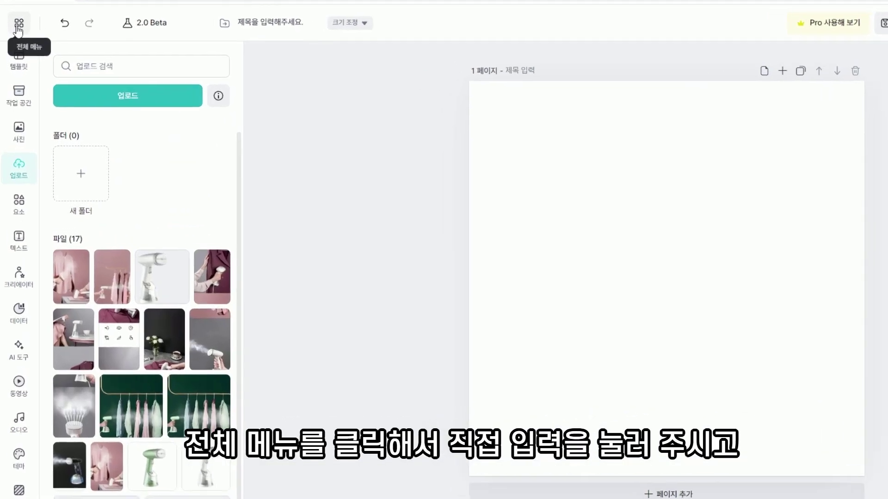
pyautogui.click(16, 48)
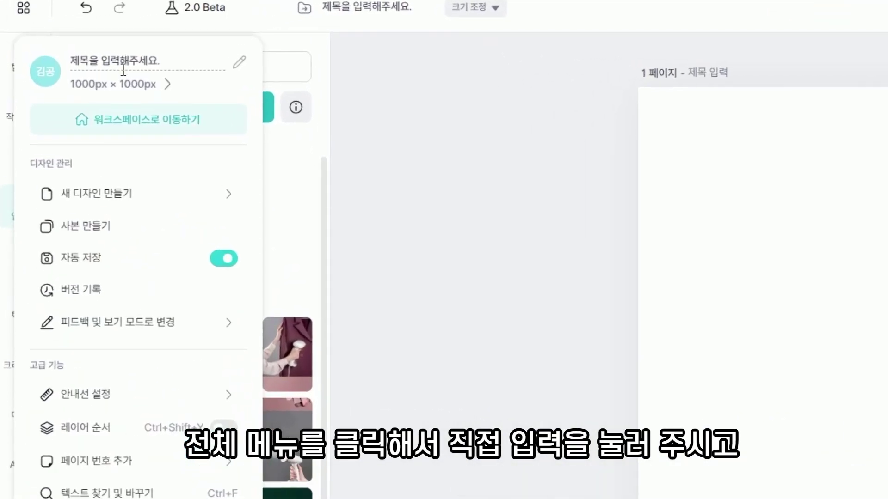
pyautogui.click(103, 75)
pyautogui.click(370, 199)
pyautogui.moveTo(361, 227); pyautogui.dragTo(284, 242)
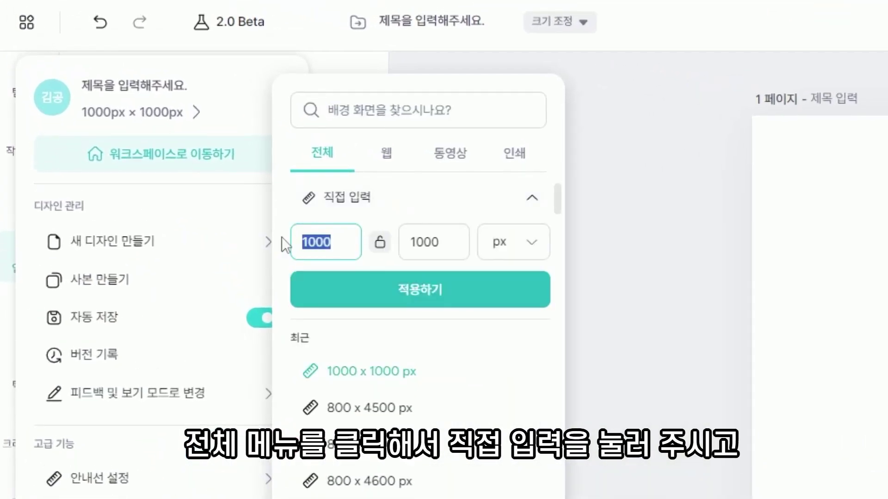
pyautogui.write('800')
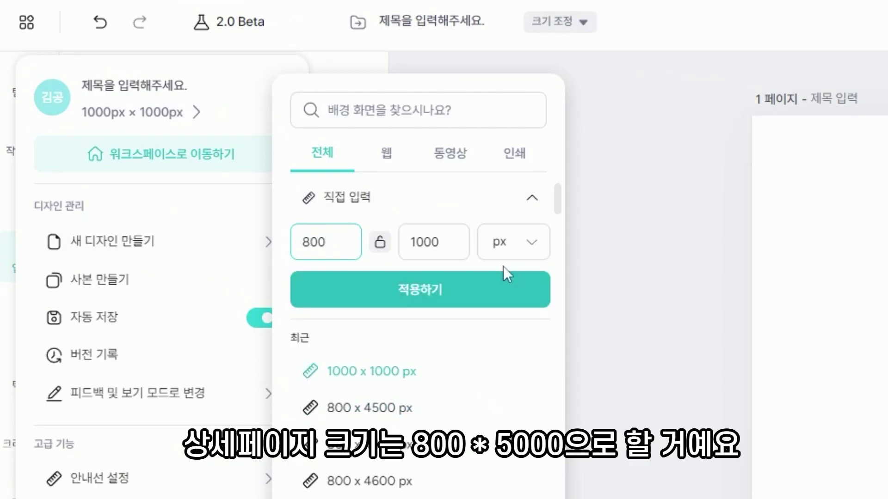
pyautogui.moveTo(448, 234); pyautogui.dragTo(410, 230)
pyautogui.write('5000')
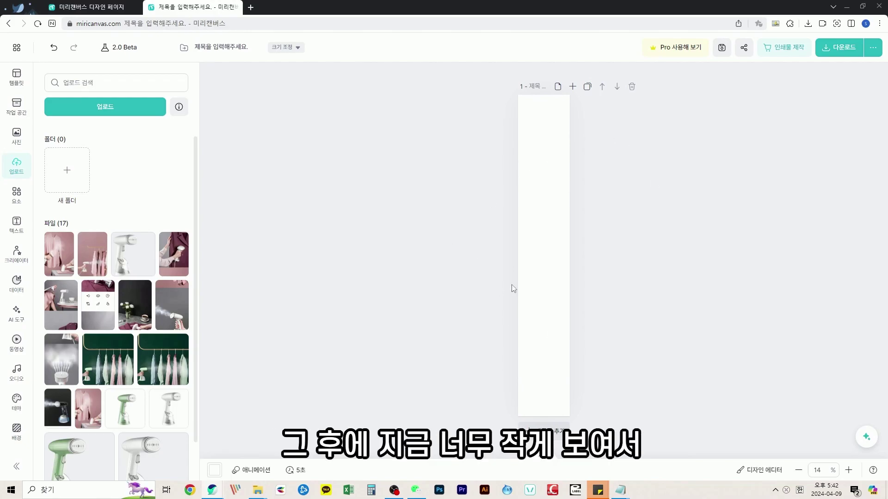
# Step: Magnify the view of the tall detail page to 200%
pyautogui.click(849, 470)
pyautogui.click(849, 470)
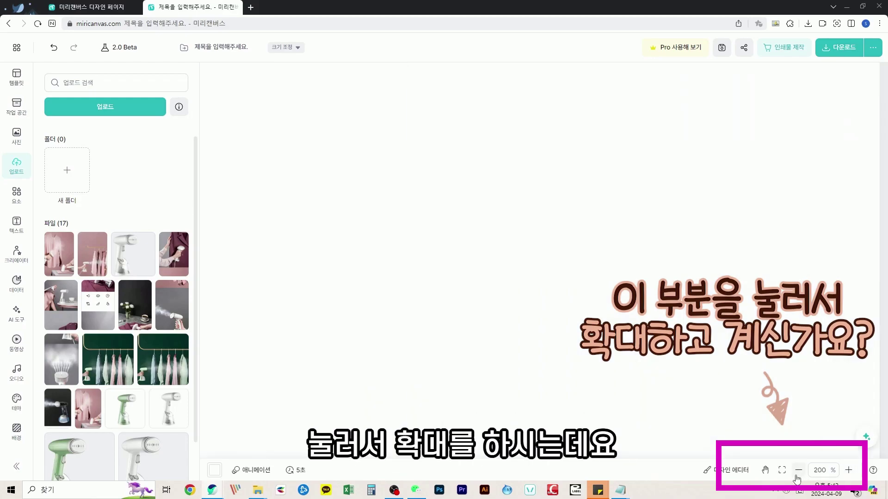
# Step: Shrink the view until the whole detail page fits on screen, ending at 10%
pyautogui.click(798, 471)
pyautogui.click(799, 471)
pyautogui.click(798, 471)
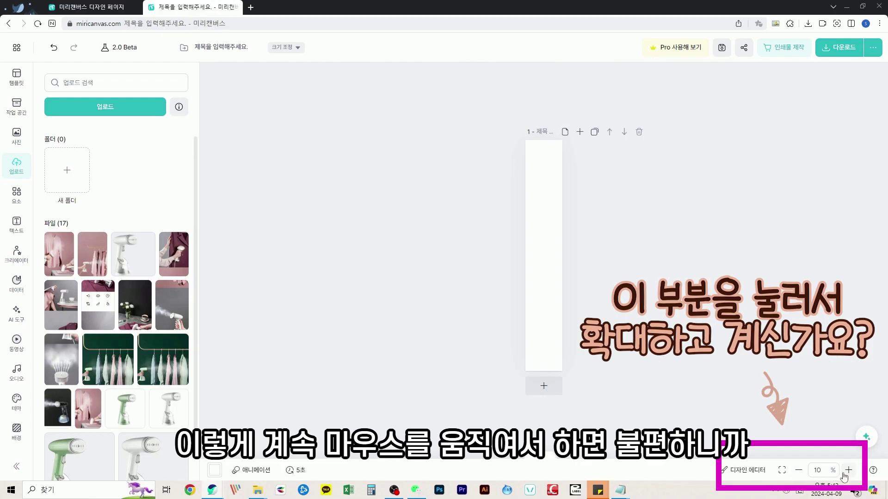
pyautogui.click(799, 471)
pyautogui.click(799, 470)
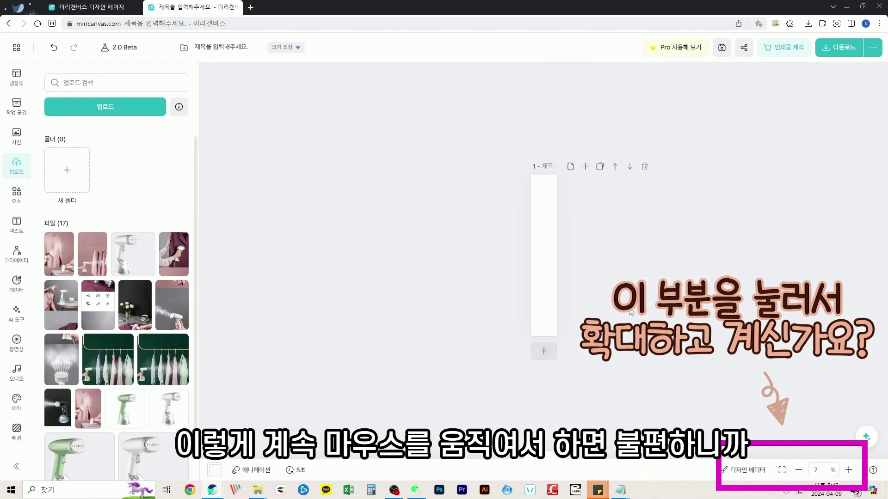
pyautogui.click(848, 471)
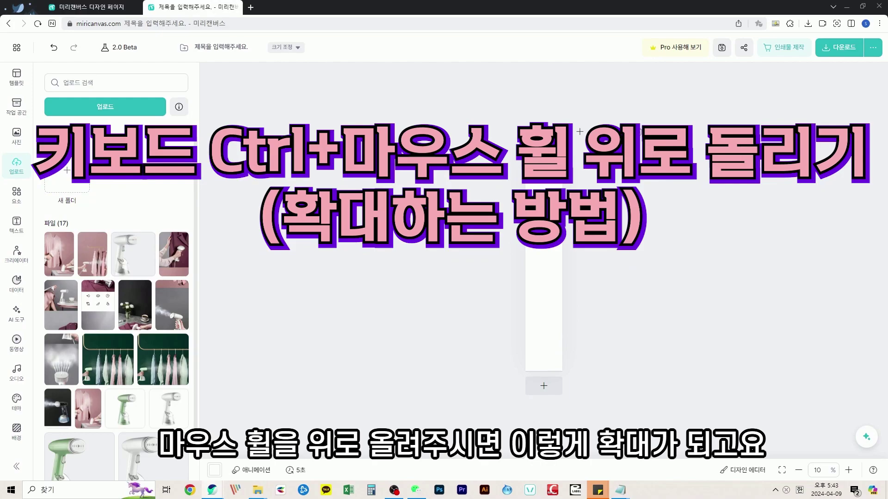
# Step: Magnify the blank detail page to 125%, return to 10%, and enlarge the view again to 100%
pyautogui.scroll(5, 543, 259)
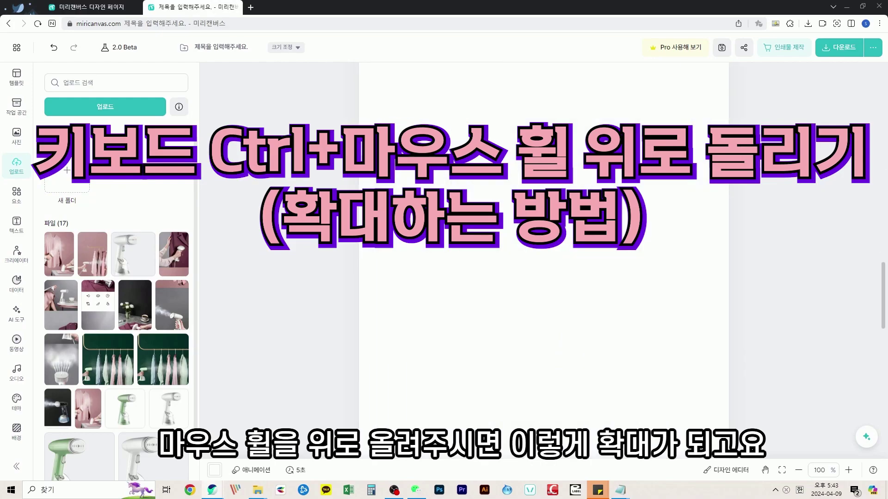
pyautogui.scroll(1, 544, 259)
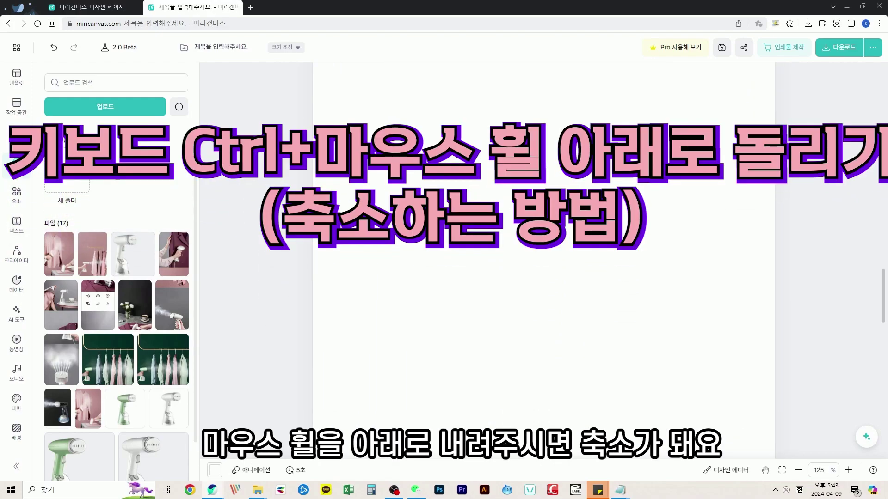
pyautogui.scroll(-6, 544, 258)
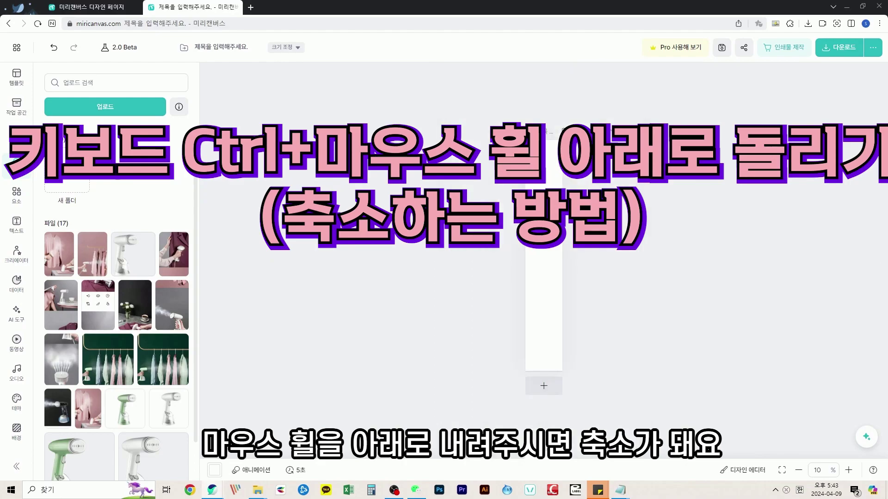
pyautogui.scroll(1, 563, 143)
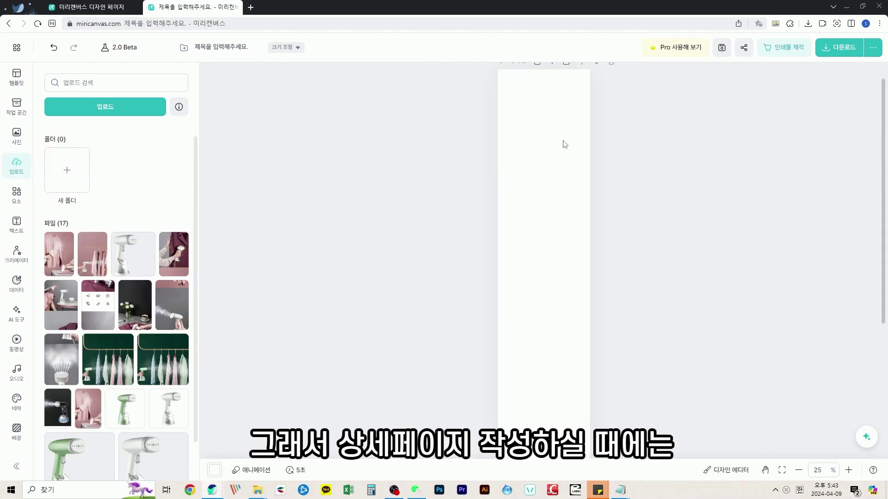
pyautogui.scroll(4, 565, 144)
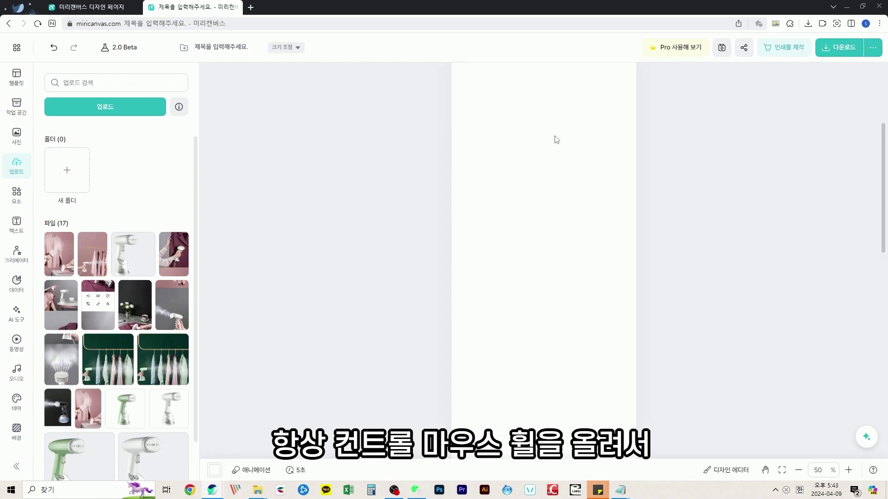
pyautogui.scroll(3, 558, 144)
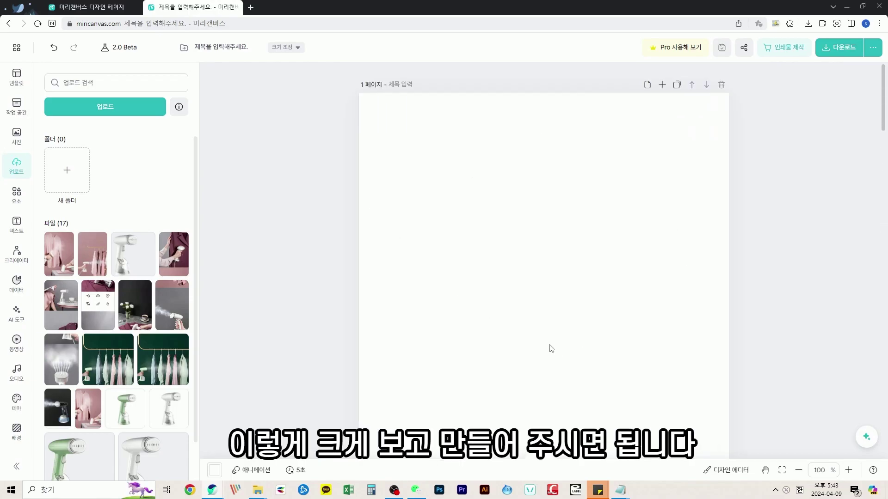
# Step: Add the dark photo with white flowers and coffee cup at the top of the detail page, enlarged to the full page width
pyautogui.scroll(-4, 556, 351)
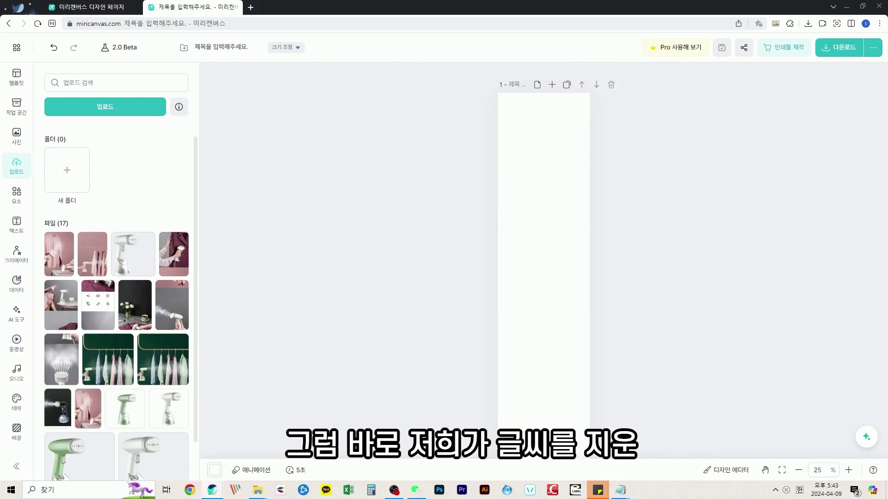
pyautogui.scroll(-2, 573, 179)
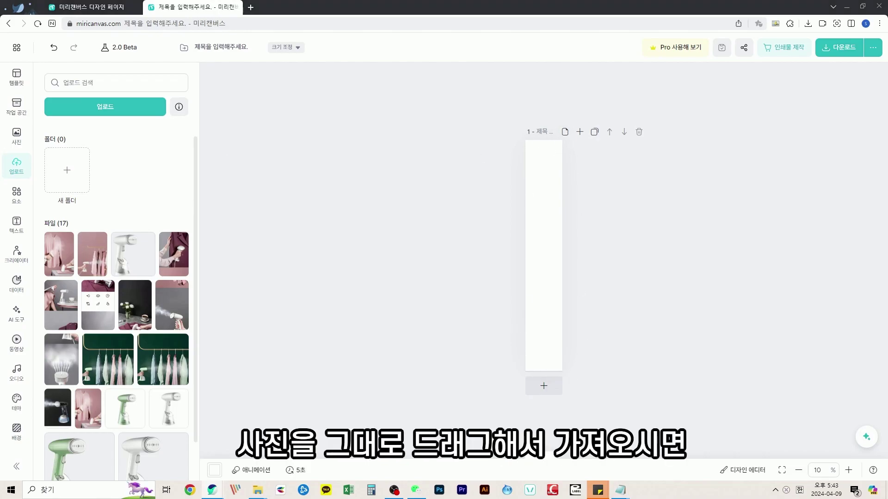
pyautogui.moveTo(515, 178); pyautogui.dragTo(548, 214)
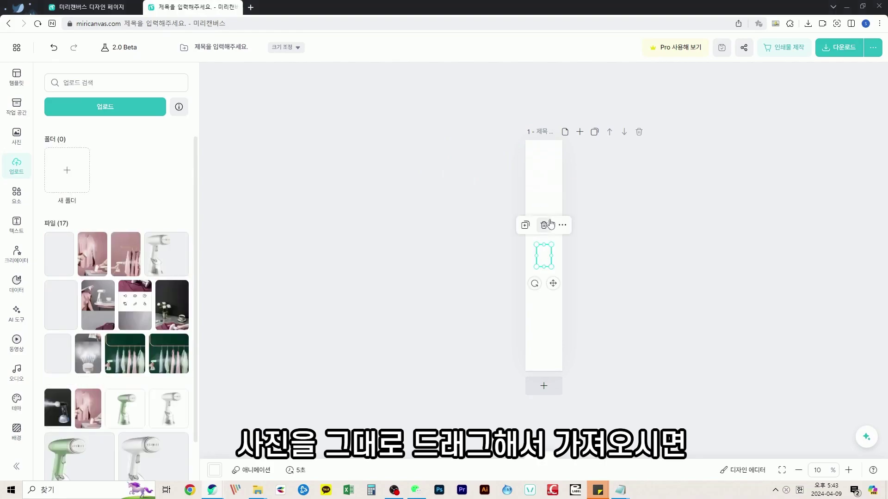
pyautogui.moveTo(553, 270); pyautogui.dragTo(548, 160)
pyautogui.click(626, 228)
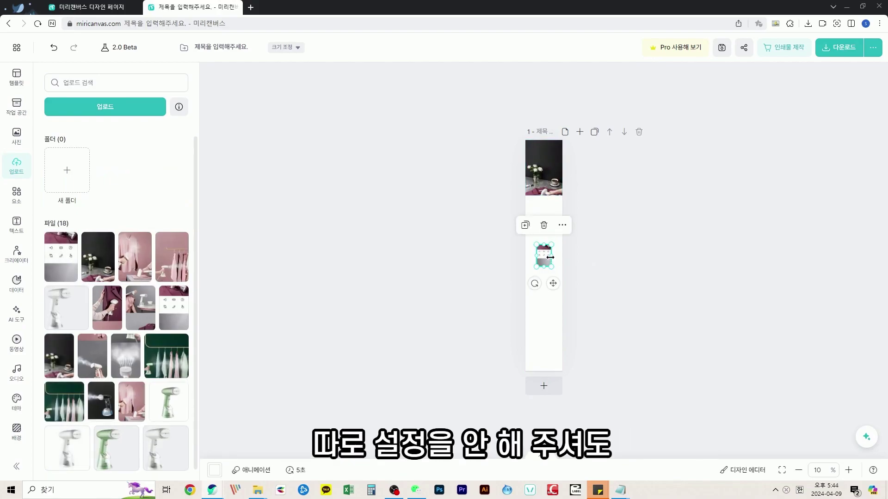
# Step: Enlarge the feature-icon photo to the full page width and move it straight up to adjoin the dark flower photo
pyautogui.moveTo(554, 269); pyautogui.dragTo(562, 284)
pyautogui.moveTo(535, 245); pyautogui.dragTo(526, 228)
pyautogui.moveTo(548, 283); pyautogui.dragTo(536, 230)
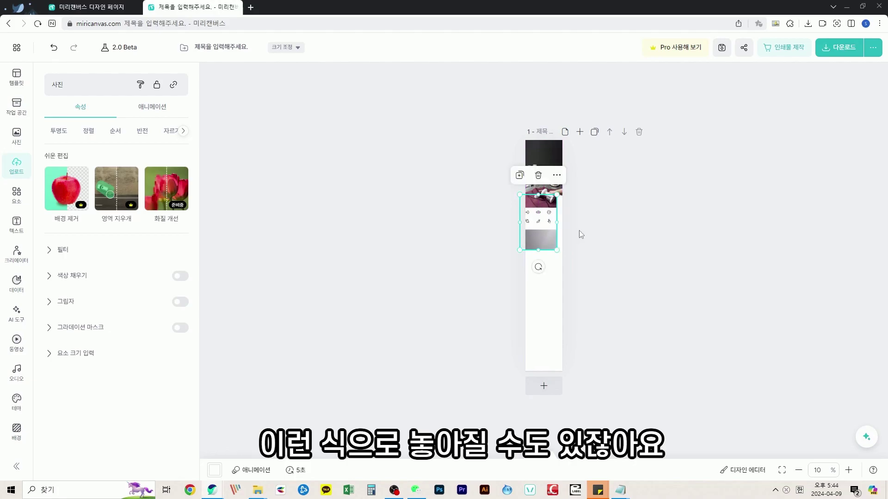
pyautogui.hotkey('ctrl', 'z')
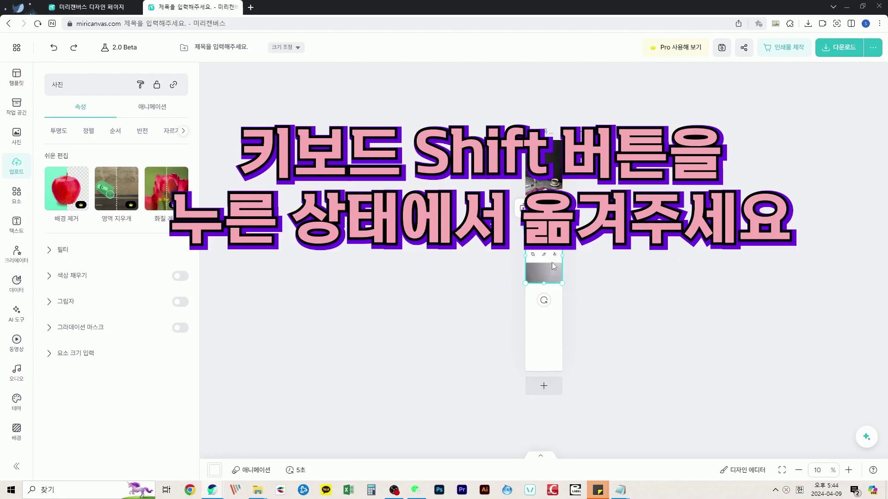
pyautogui.moveTo(531, 262); pyautogui.dragTo(551, 224)
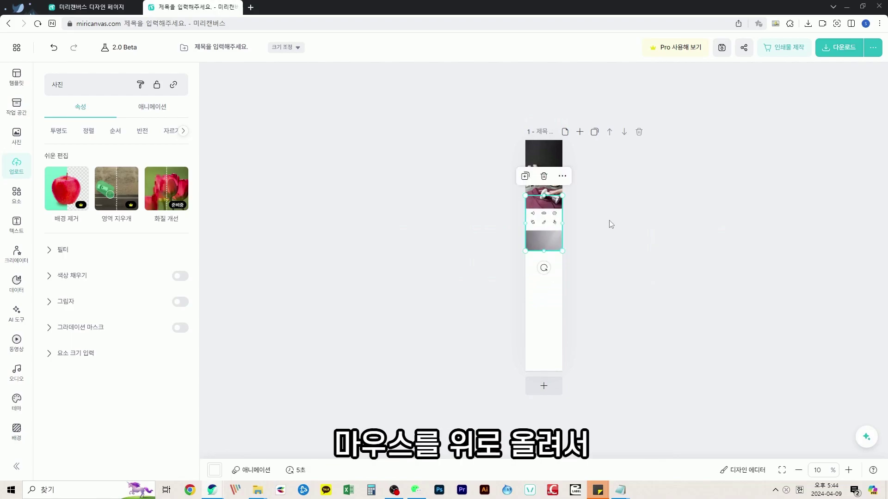
pyautogui.click(594, 222)
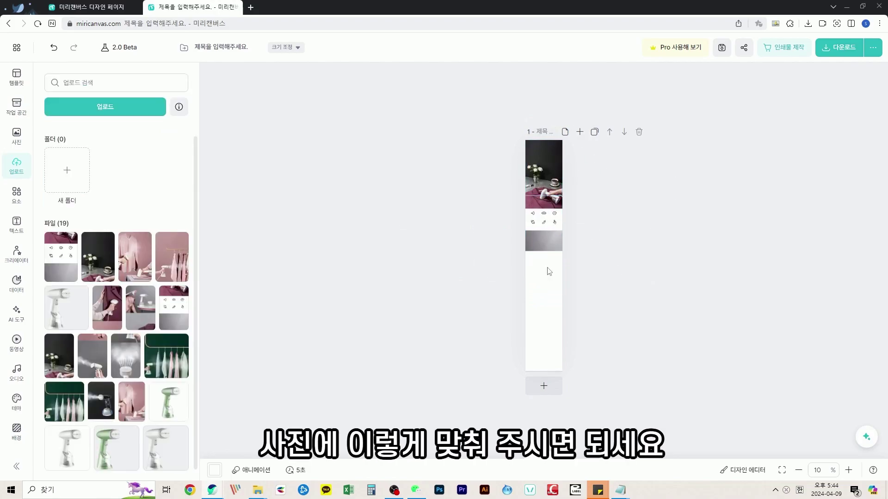
# Step: Fine-tune the feature-icon photo's horizontal position until it is centred on the detail page
pyautogui.click(546, 214)
pyautogui.scroll(5, 544, 217)
pyautogui.scroll(5, 556, 176)
pyautogui.click(697, 300)
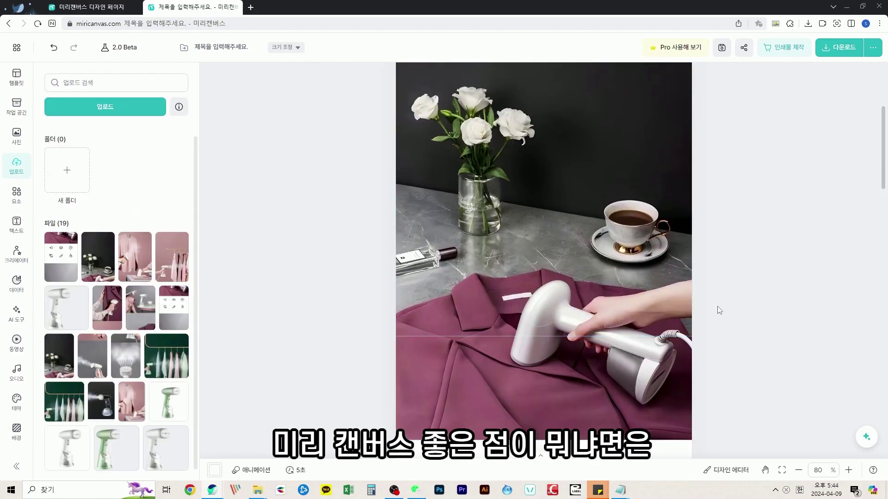
pyautogui.scroll(-1, 581, 322)
pyautogui.click(548, 294)
pyautogui.scroll(3, 601, 302)
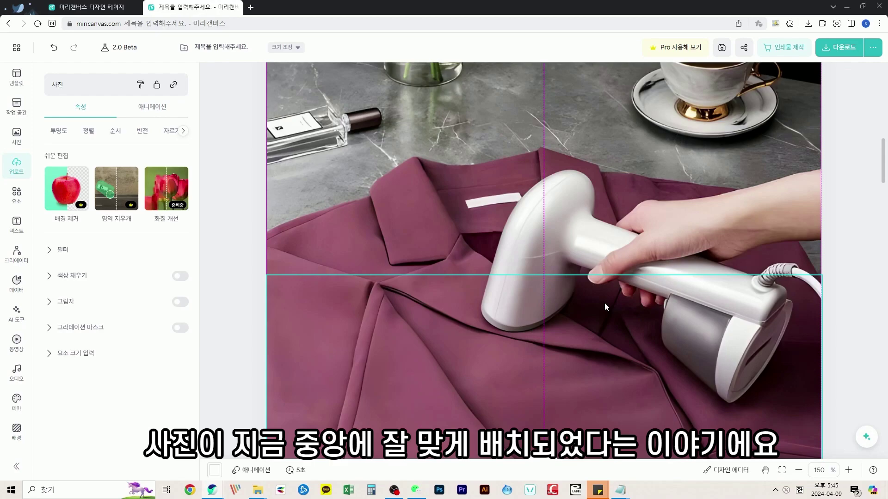
pyautogui.scroll(-1, 657, 282)
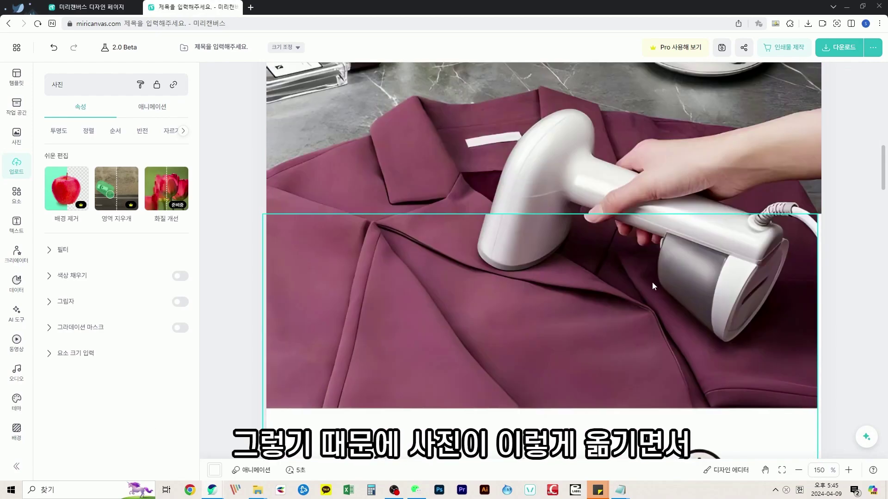
pyautogui.press('Left')
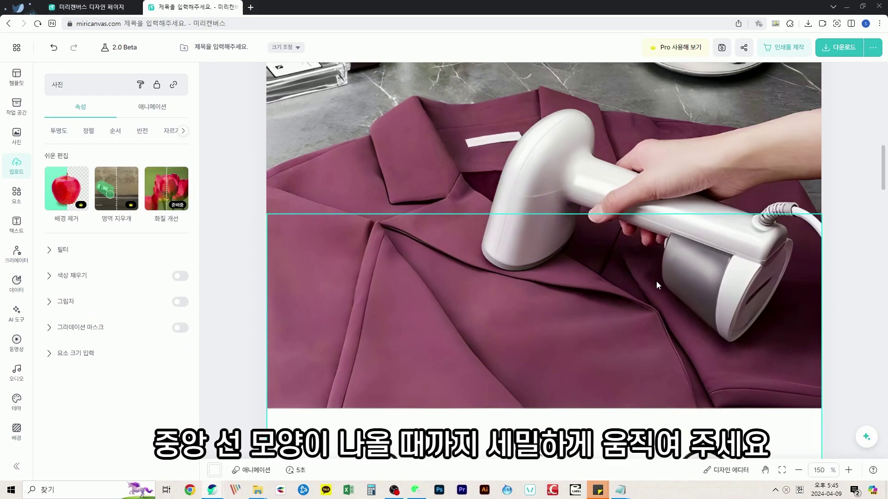
pyautogui.press('Left')
pyautogui.press('Left')
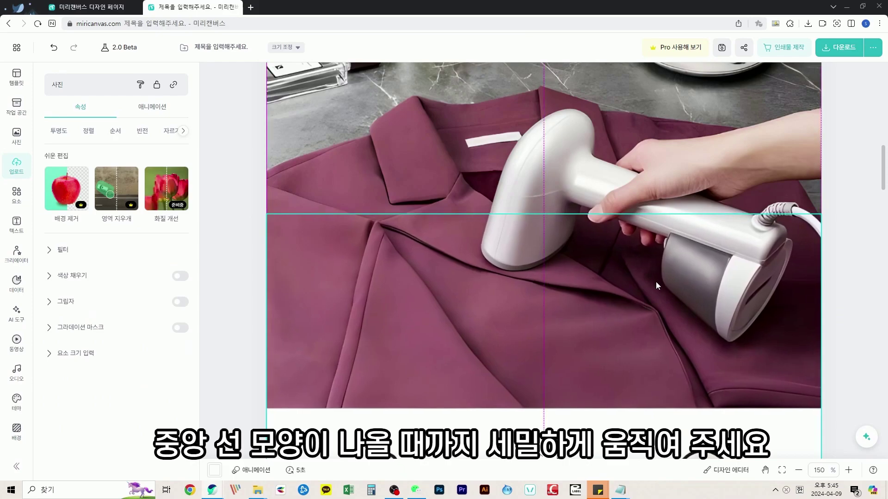
pyautogui.click(841, 230)
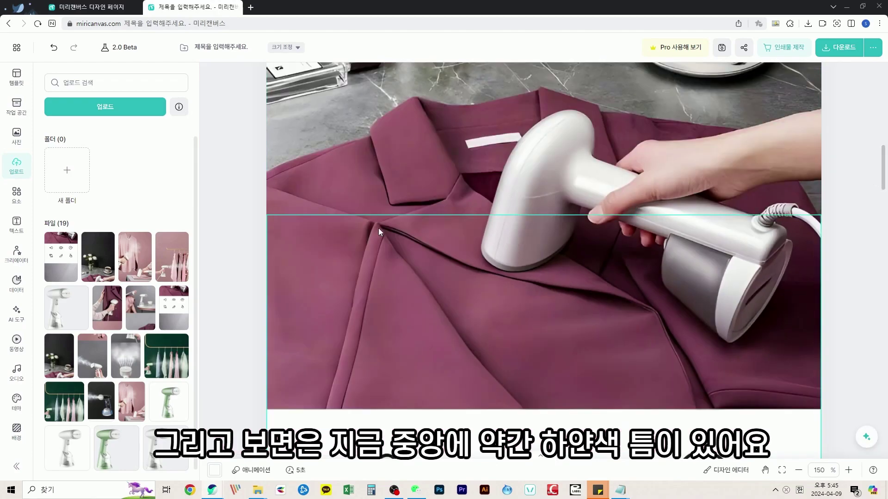
# Step: Raise the feature-icon photo slightly to close the thin white gap beneath the dark flower photo
pyautogui.scroll(3, 221, 252)
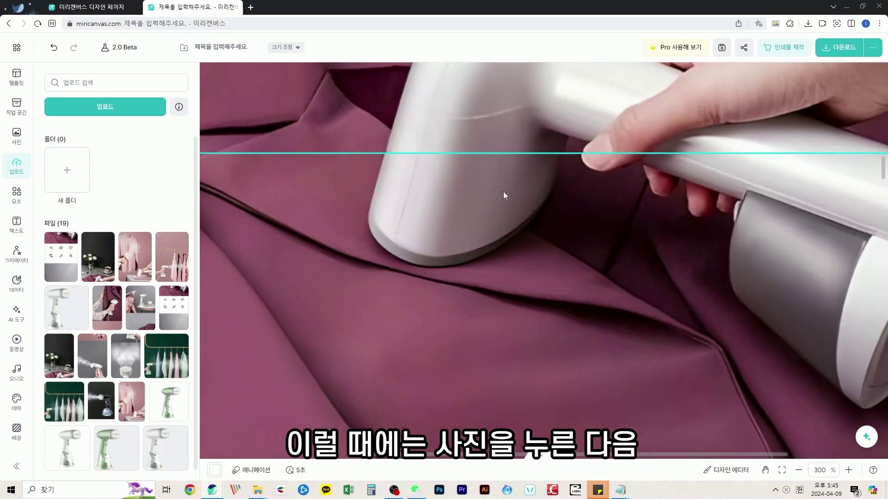
pyautogui.click(575, 195)
pyautogui.press('Escape')
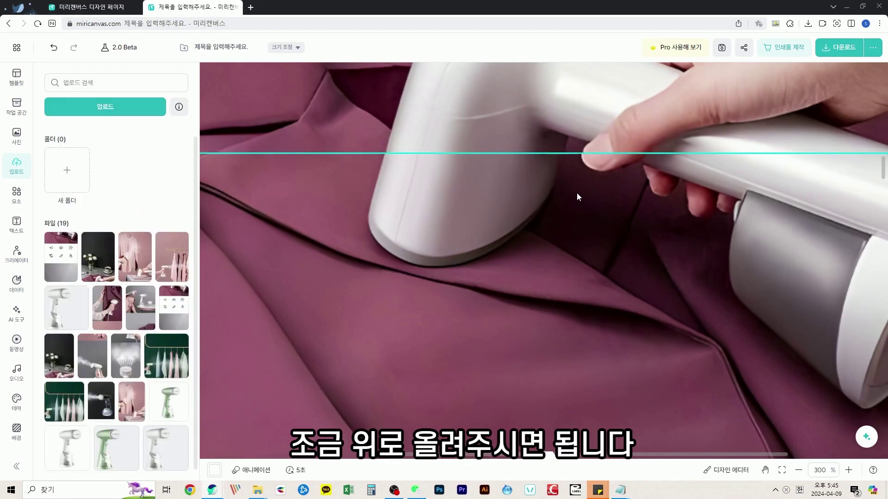
pyautogui.scroll(-5, 598, 200)
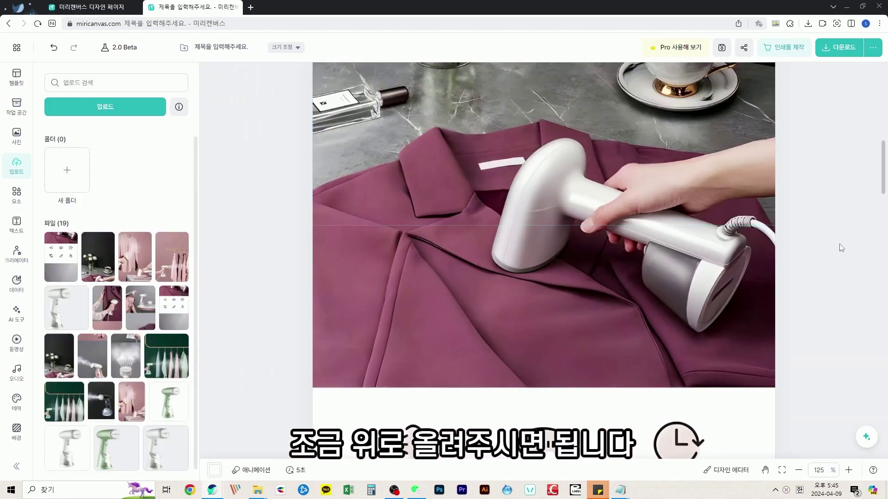
pyautogui.scroll(-1, 849, 248)
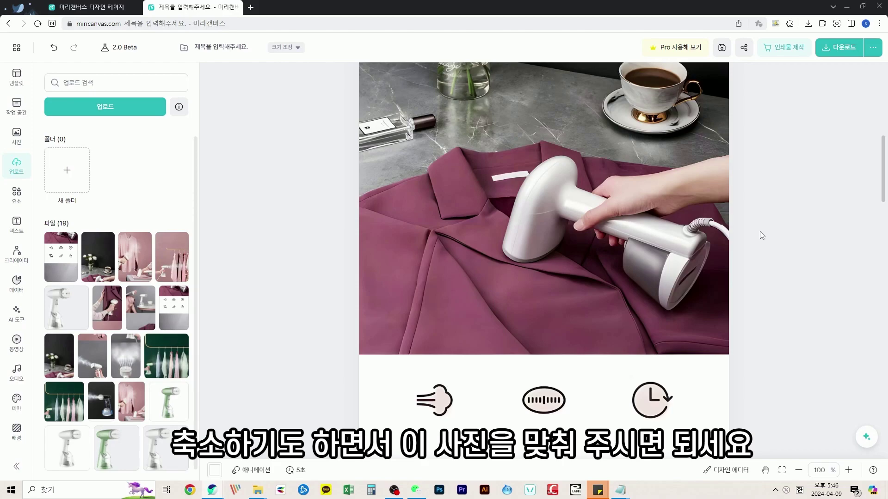
# Step: Add the photo of the steamer on a table below the feature icons at full page width, leaving no white gap above it
pyautogui.scroll(-8, 687, 254)
pyautogui.scroll(4, 574, 298)
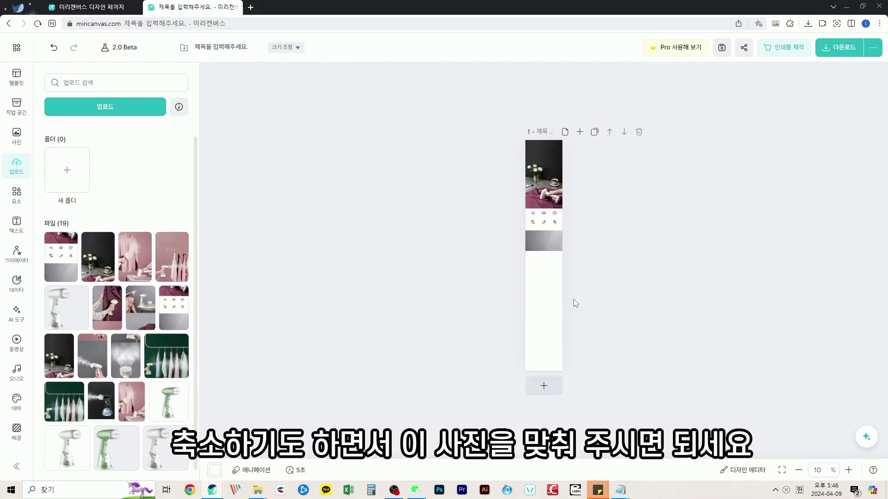
pyautogui.hotkey('ctrl', 'v')
pyautogui.moveTo(545, 217); pyautogui.dragTo(579, 328)
pyautogui.moveTo(503, 328); pyautogui.dragTo(503, 330)
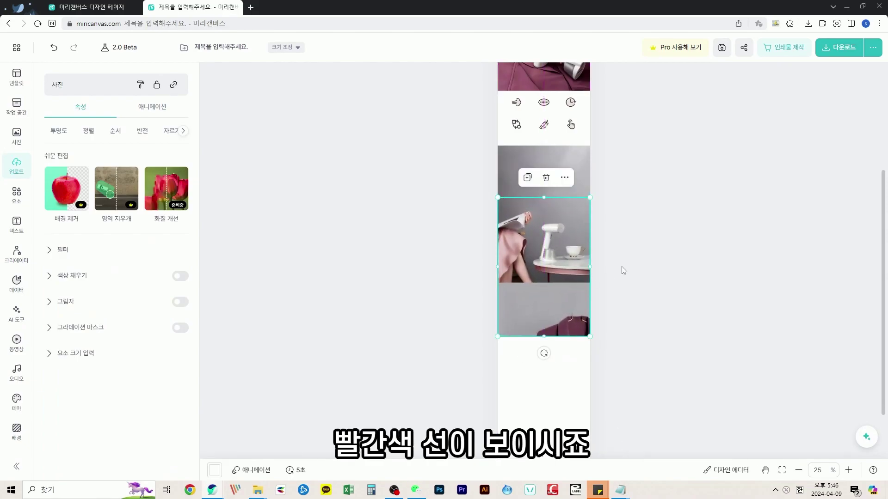
pyautogui.click(629, 266)
pyautogui.scroll(-2, 598, 237)
pyautogui.click(557, 204)
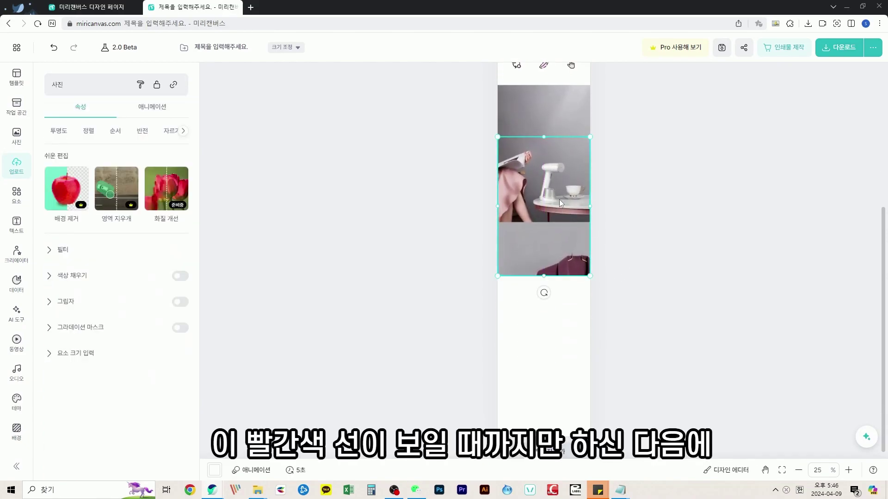
pyautogui.click(642, 187)
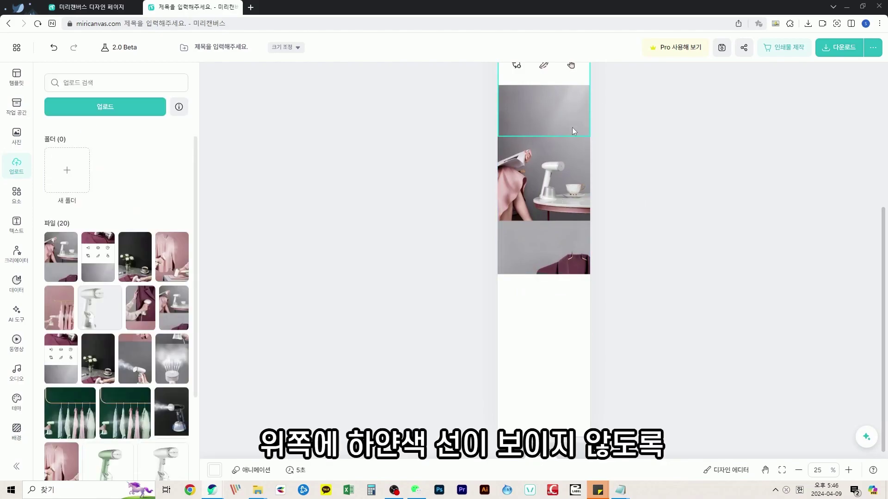
# Step: Add the photo of a hand steaming a burgundy jacket below the table photo and enlarge it to the full page width
pyautogui.moveTo(409, 350); pyautogui.dragTo(551, 370)
pyautogui.moveTo(562, 175); pyautogui.dragTo(590, 259)
pyautogui.moveTo(497, 259)
pyautogui.mouseDown()
pyautogui.moveTo(491, 252)
pyautogui.moveTo(497, 258)
pyautogui.mouseUp()
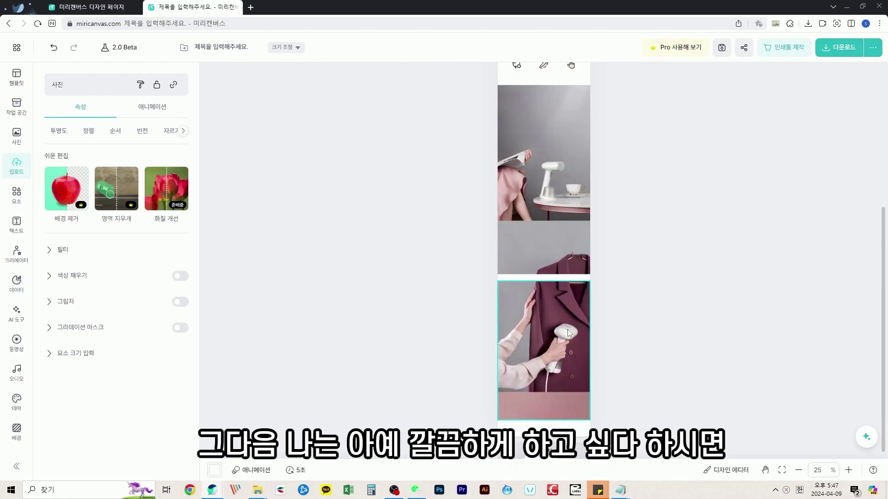
# Step: Align the jacket-steaming photo with the photo above so that the jacket's outline continues seamlessly across the join
pyautogui.scroll(10, 359, 319)
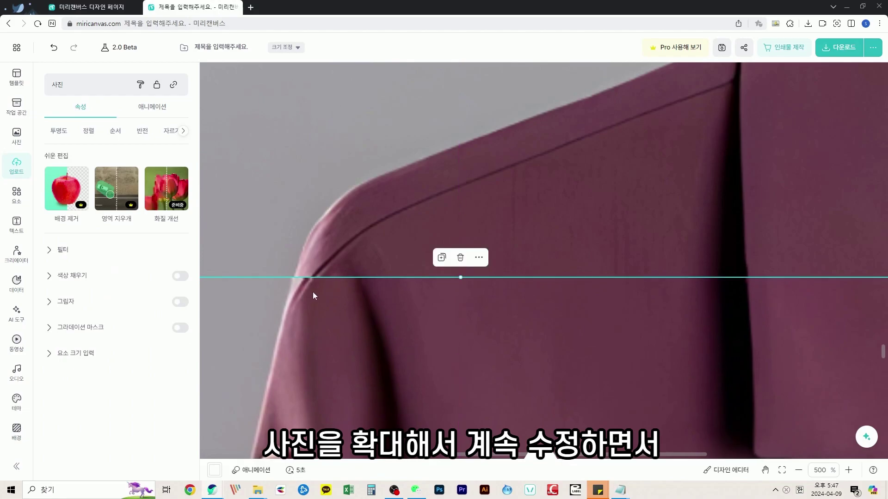
pyautogui.moveTo(317, 290); pyautogui.dragTo(320, 296)
pyautogui.scroll(-7, 555, 338)
pyautogui.click(804, 324)
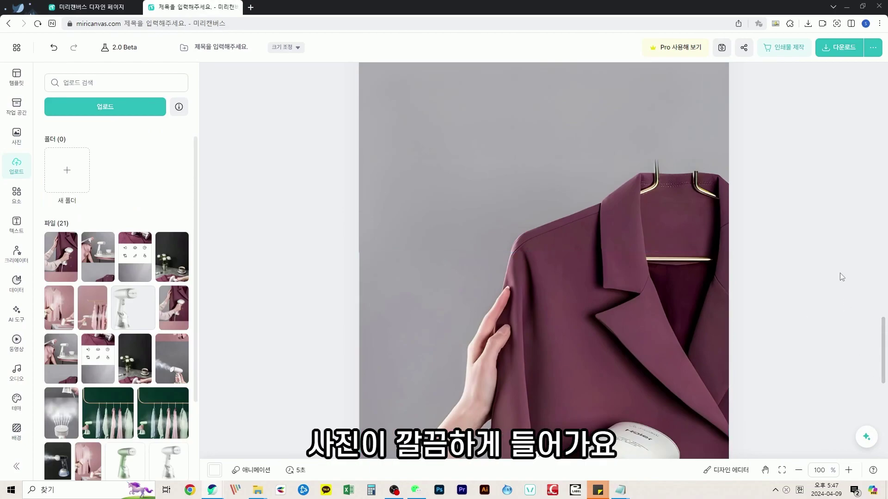
pyautogui.scroll(-5, 822, 291)
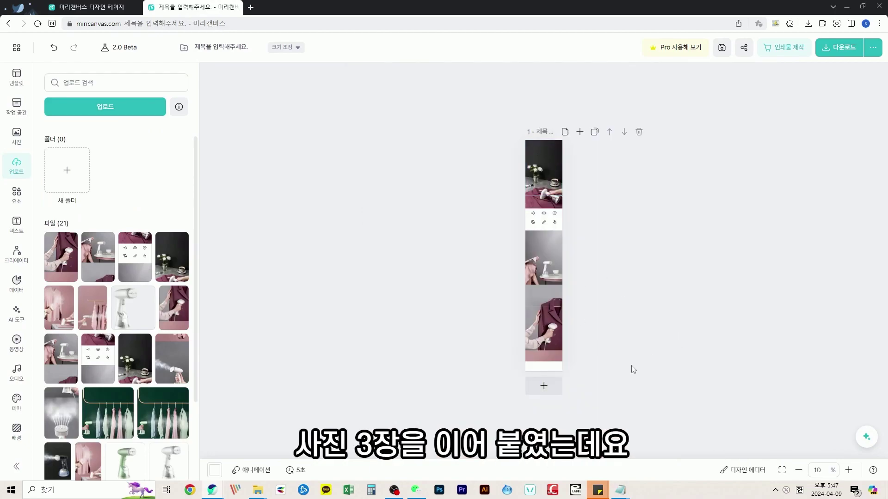
# Step: Examine the joins between the stacked photos and the leftover pink strip and white area below the jacket photo
pyautogui.scroll(3, 619, 400)
pyautogui.scroll(-2, 618, 401)
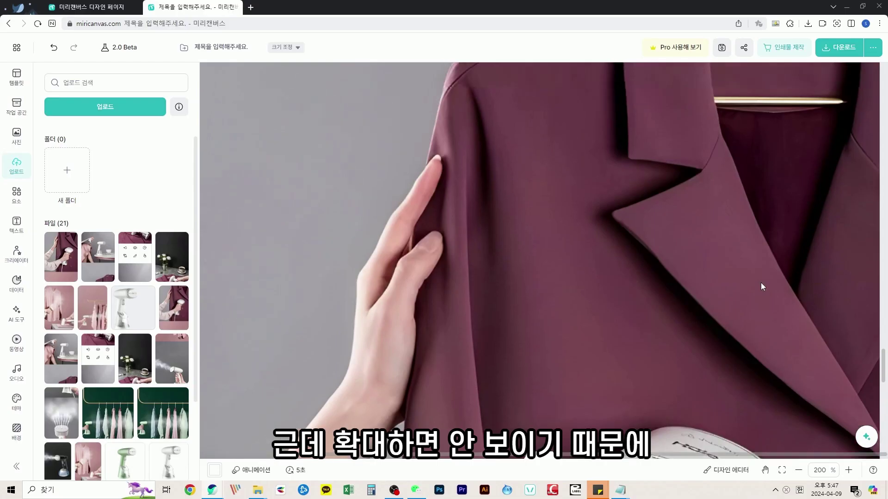
pyautogui.scroll(3, 674, 280)
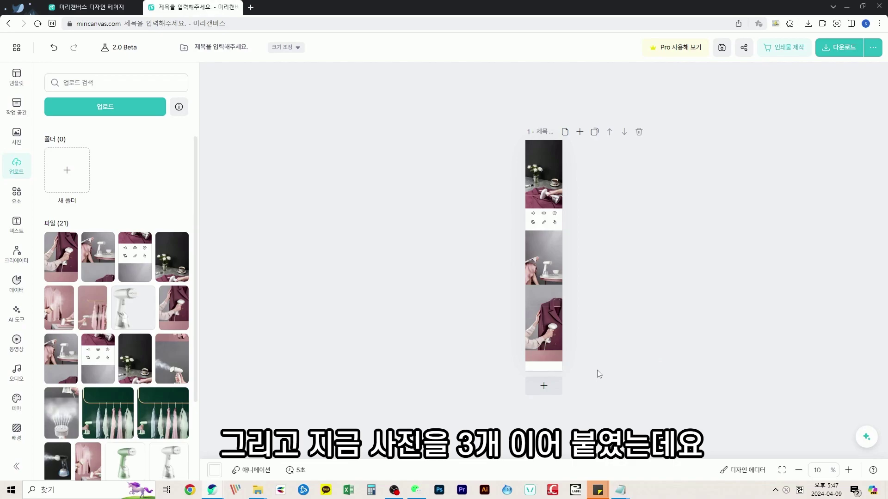
pyautogui.scroll(5, 568, 404)
pyautogui.scroll(-3, 509, 404)
pyautogui.scroll(2, 406, 405)
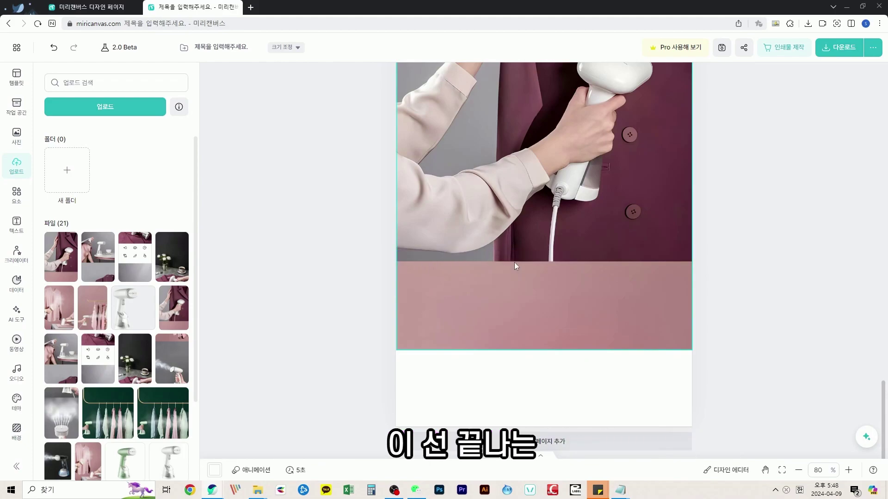
pyautogui.click(551, 261)
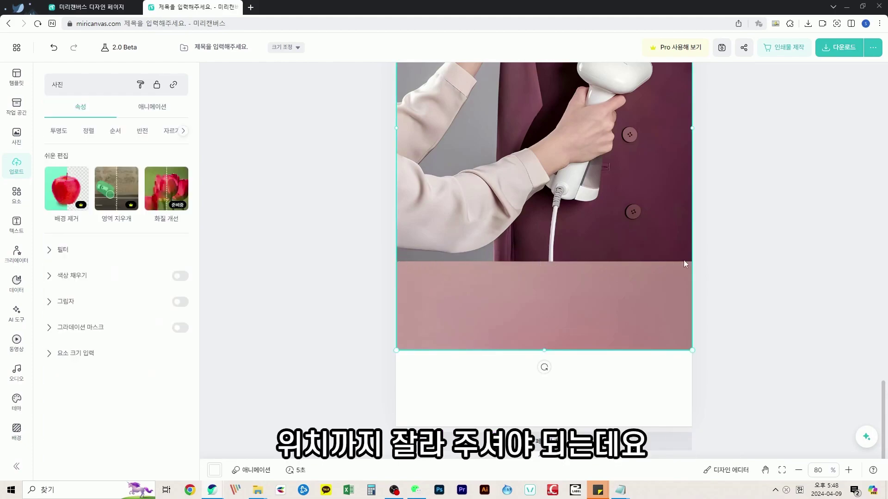
pyautogui.scroll(-5, 618, 262)
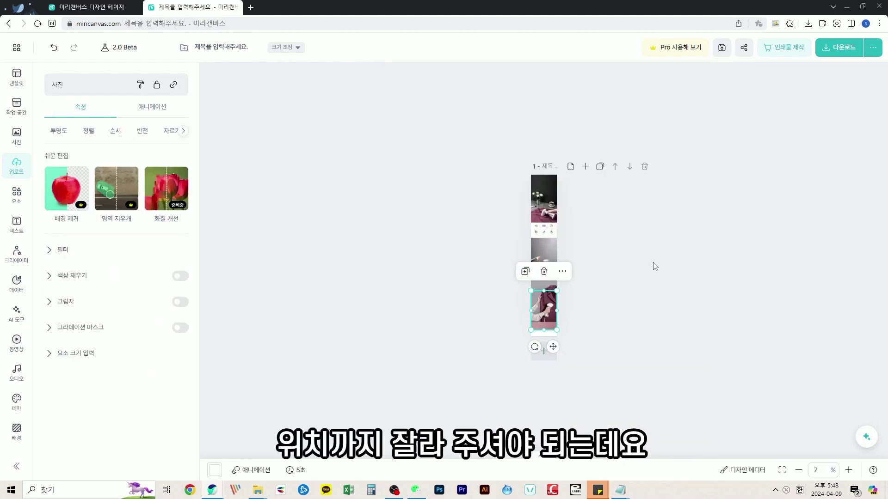
pyautogui.click(600, 299)
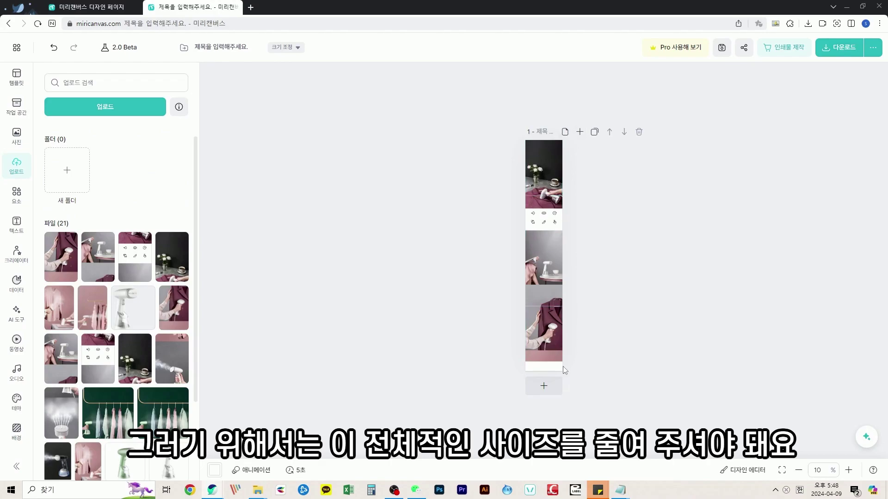
# Step: Resize the page to 800 x 4600 px, keeping the width as it is
pyautogui.click(17, 47)
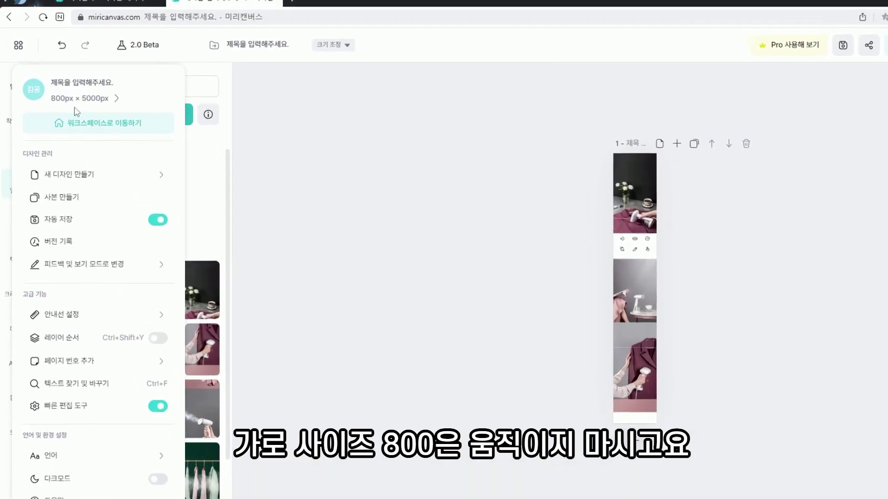
pyautogui.click(79, 93)
pyautogui.click(241, 171)
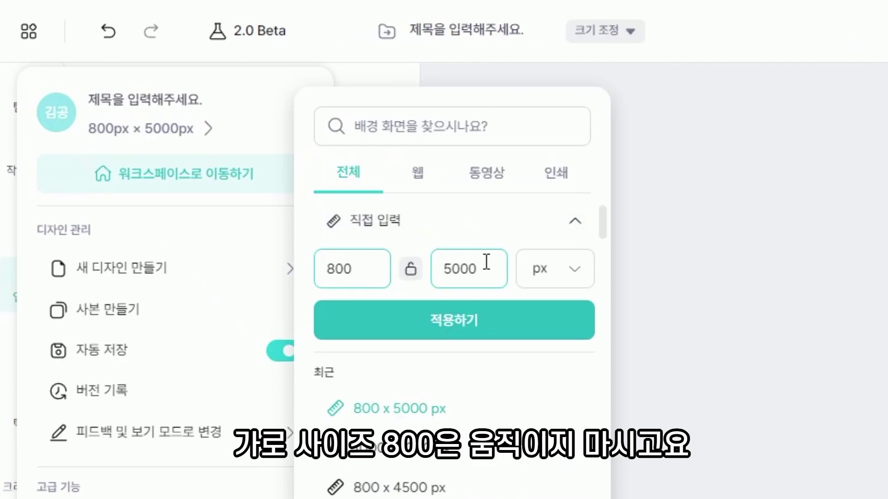
pyautogui.moveTo(340, 200); pyautogui.dragTo(297, 204)
pyautogui.write('4600')
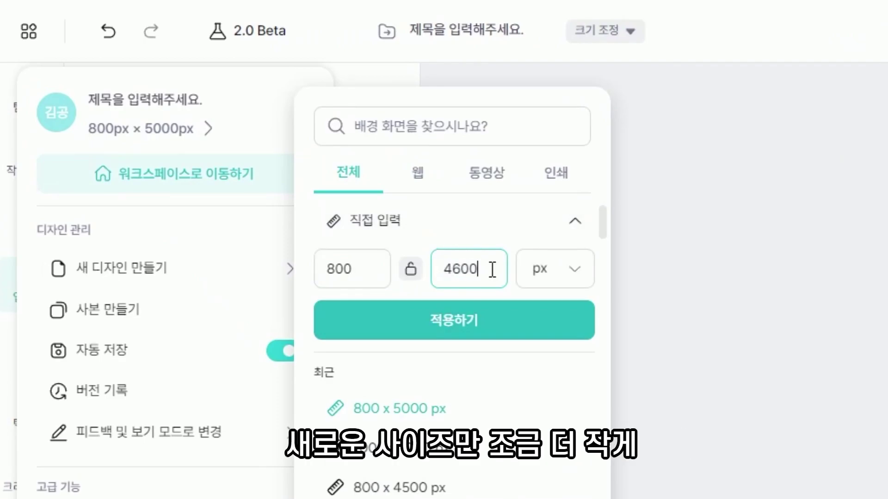
pyautogui.click(502, 319)
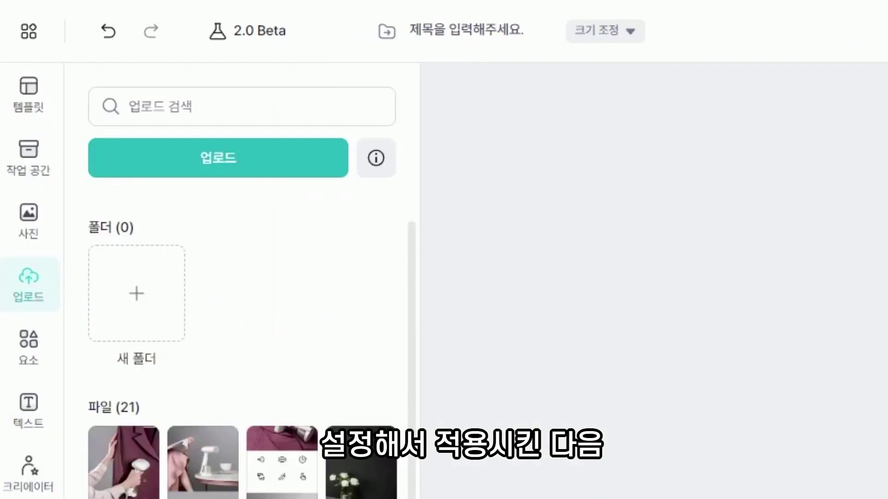
# Step: Enlarge all the stacked photos together so that they fill the full width of the shortened page
pyautogui.moveTo(622, 458); pyautogui.dragTo(513, 90)
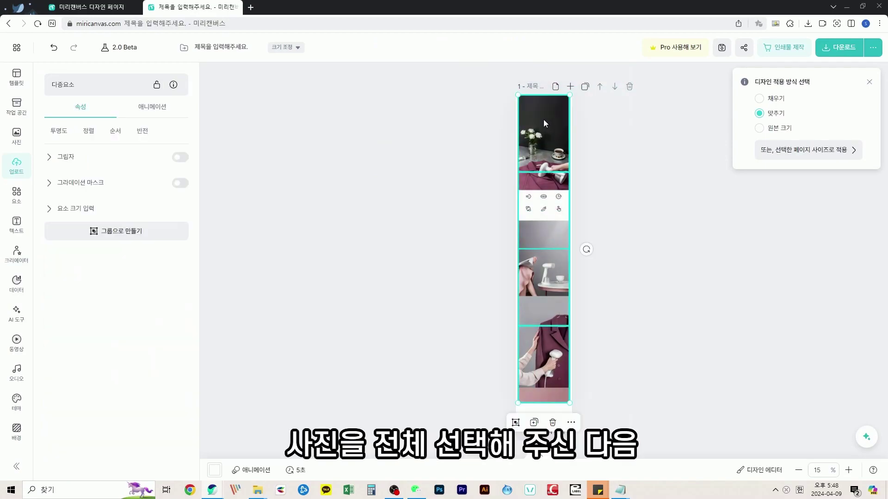
pyautogui.moveTo(553, 390); pyautogui.dragTo(572, 412)
pyautogui.click(596, 413)
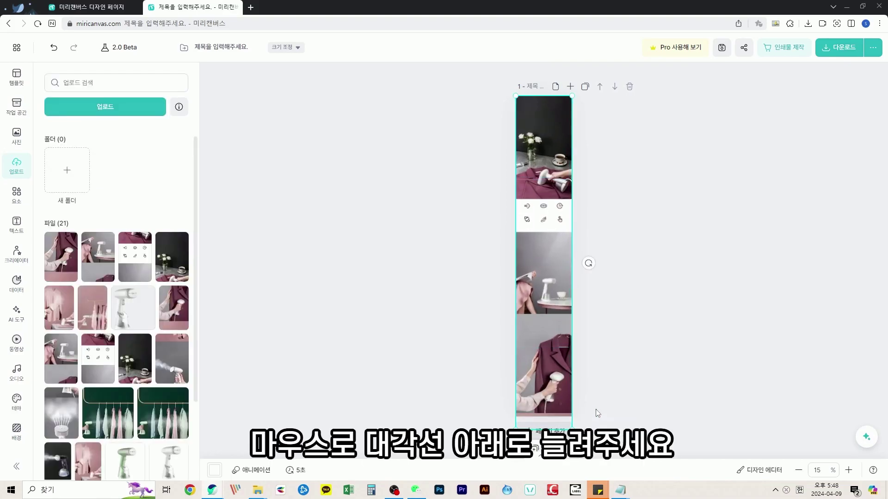
# Step: Reduce the page height further so that the pink strip below the jacket photo is cut off
pyautogui.scroll(5, 597, 412)
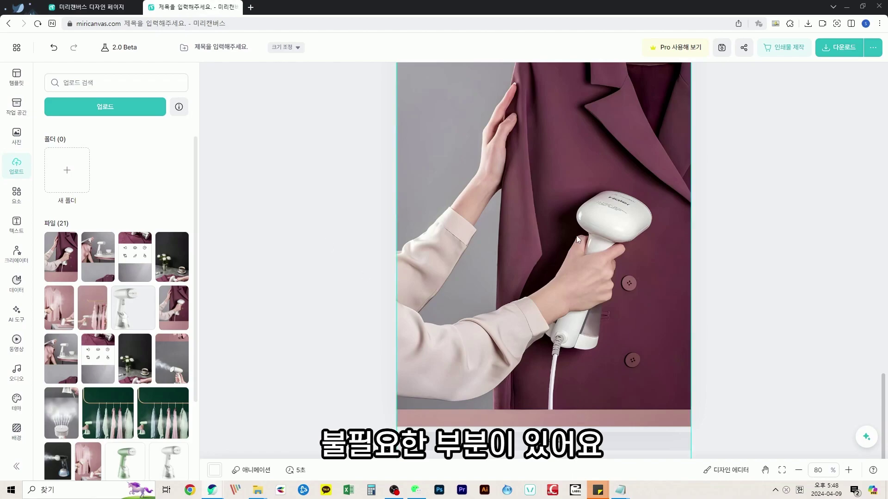
pyautogui.scroll(-5, 578, 235)
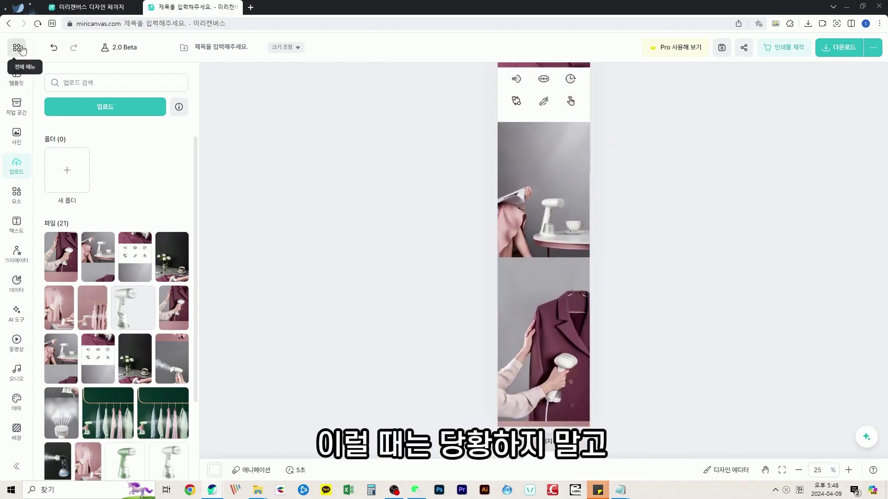
pyautogui.click(17, 47)
pyautogui.click(99, 93)
pyautogui.click(218, 139)
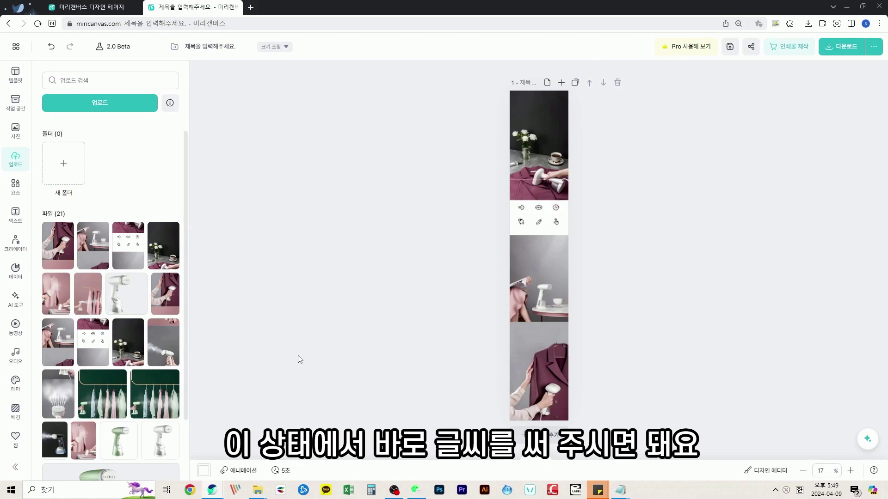
# Step: Switch to the Taobao product page and translate the Haier banner from Chinese to Korean, first instantly, then with only the headline area selected
pyautogui.click(236, 489)
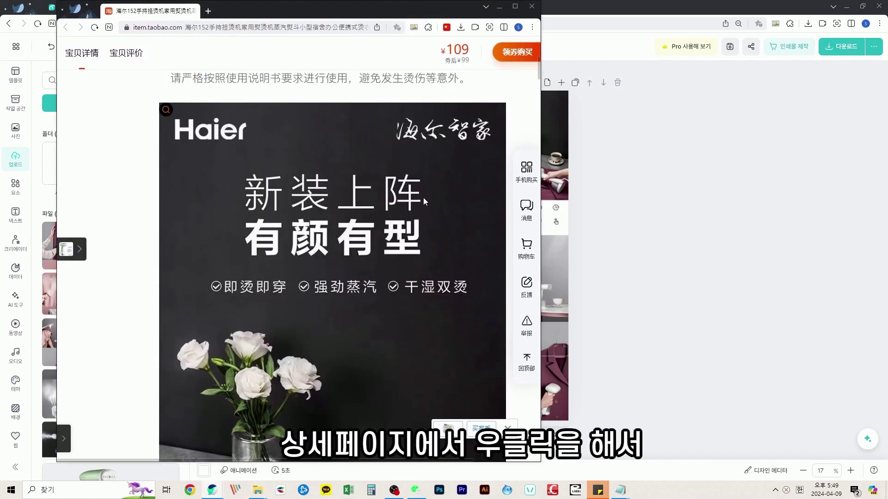
pyautogui.rightClick(423, 198)
pyautogui.click(446, 300)
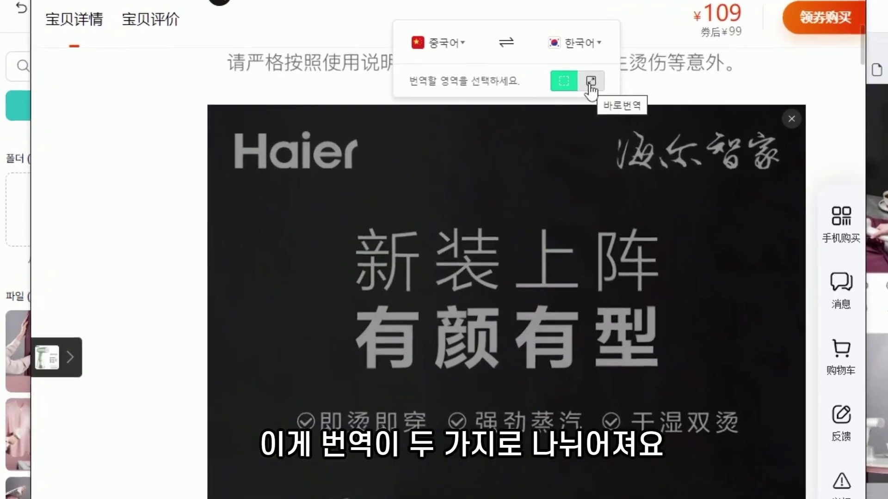
pyautogui.click(590, 82)
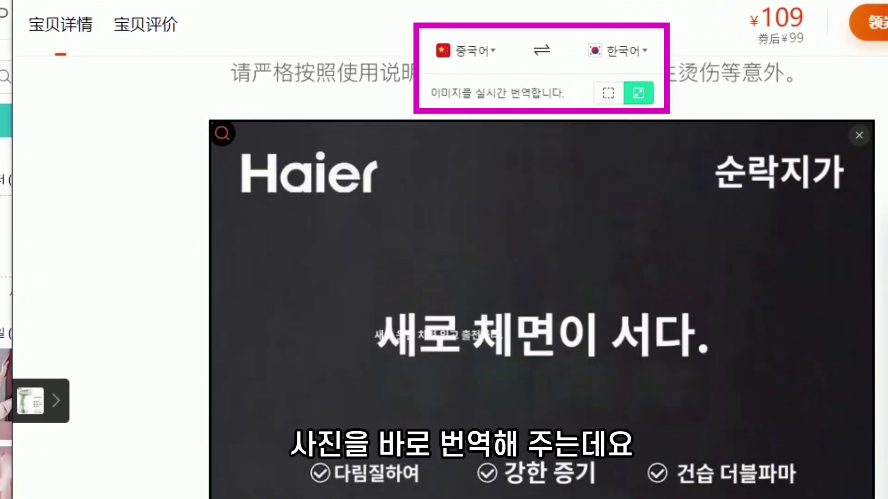
pyautogui.click(606, 92)
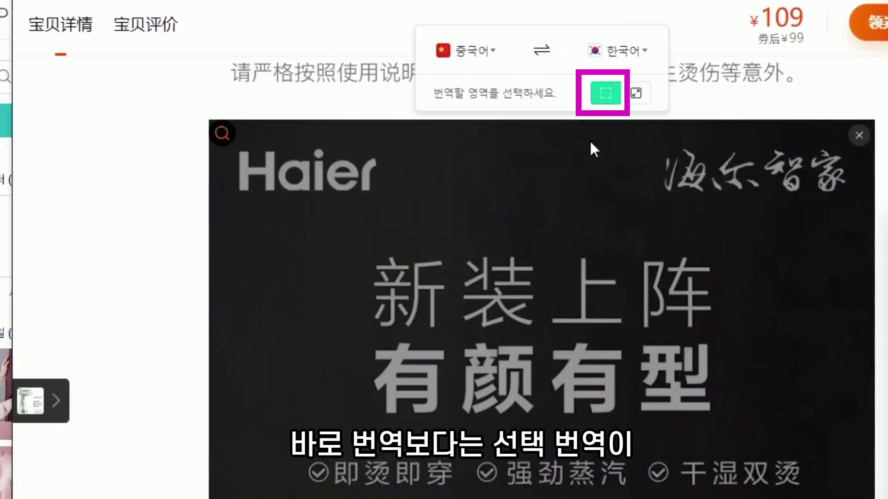
pyautogui.moveTo(348, 241); pyautogui.dragTo(730, 425)
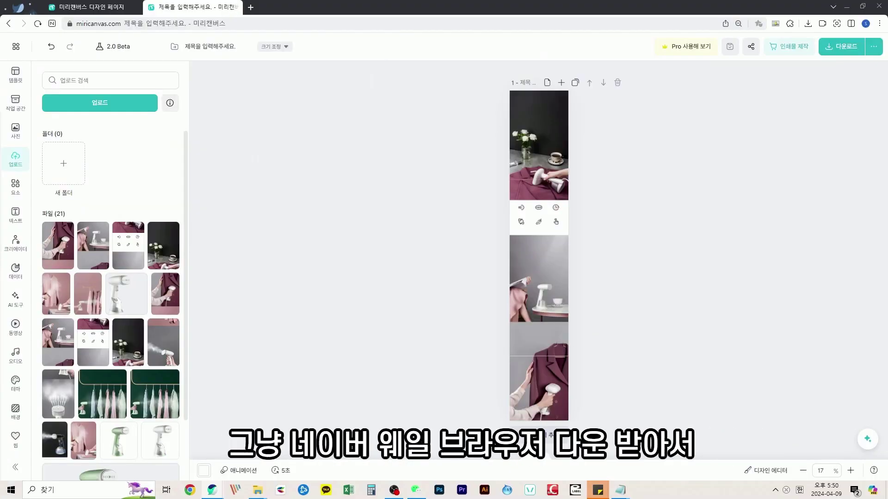
# Step: Return to the Miricanvas detail page and add a title text in the basic style
pyautogui.scroll(10, 605, 178)
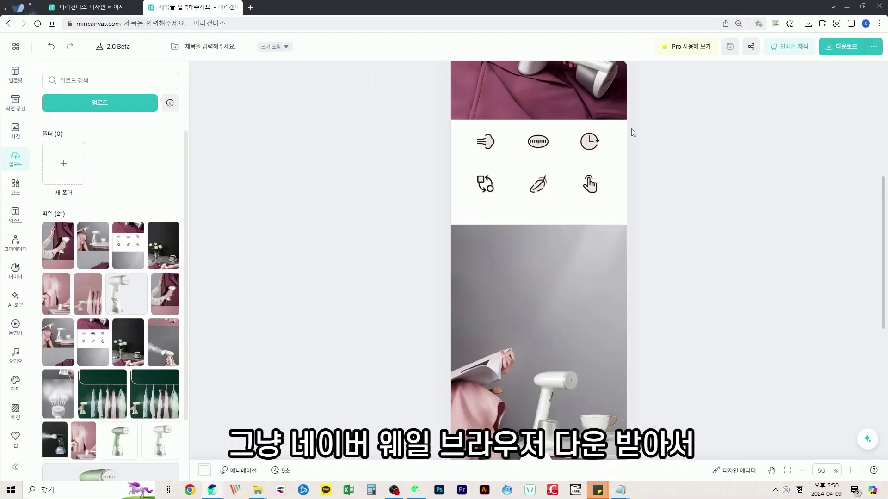
pyautogui.scroll(1, 606, 178)
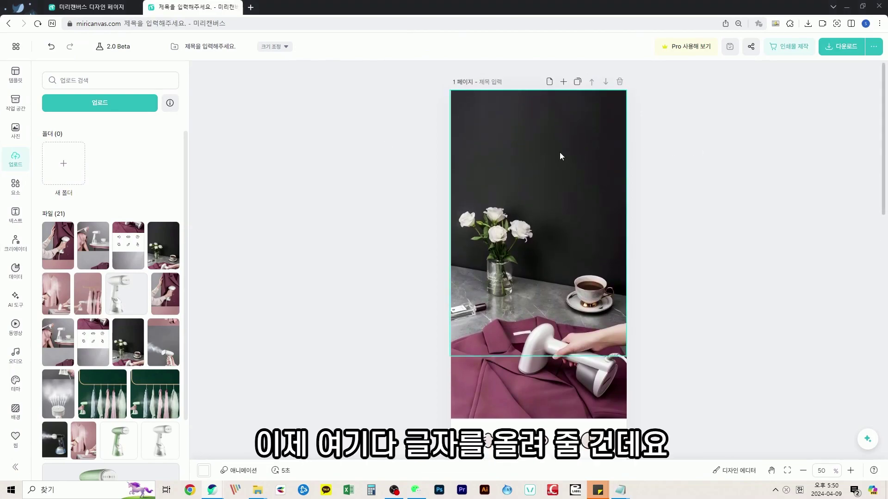
pyautogui.click(15, 215)
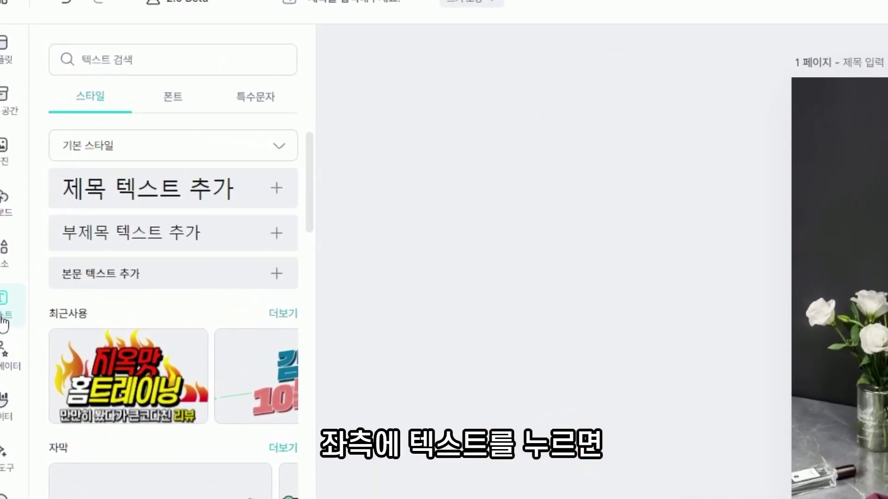
pyautogui.click(173, 151)
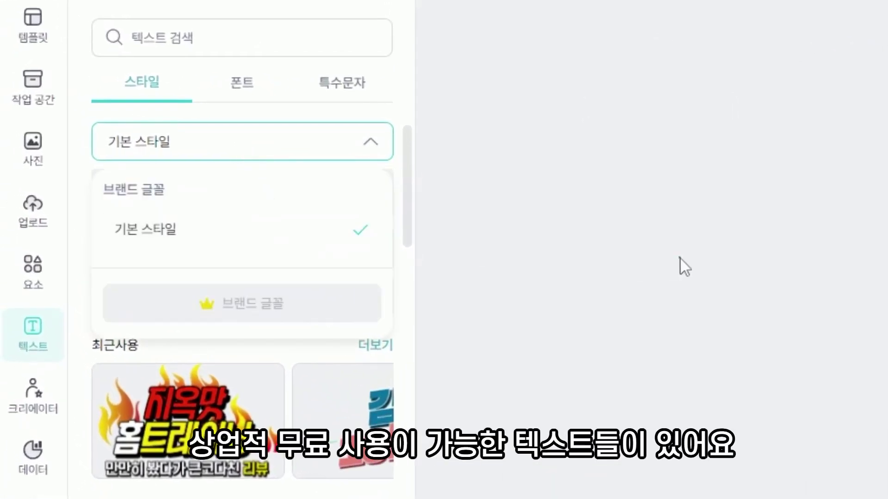
pyautogui.click(681, 259)
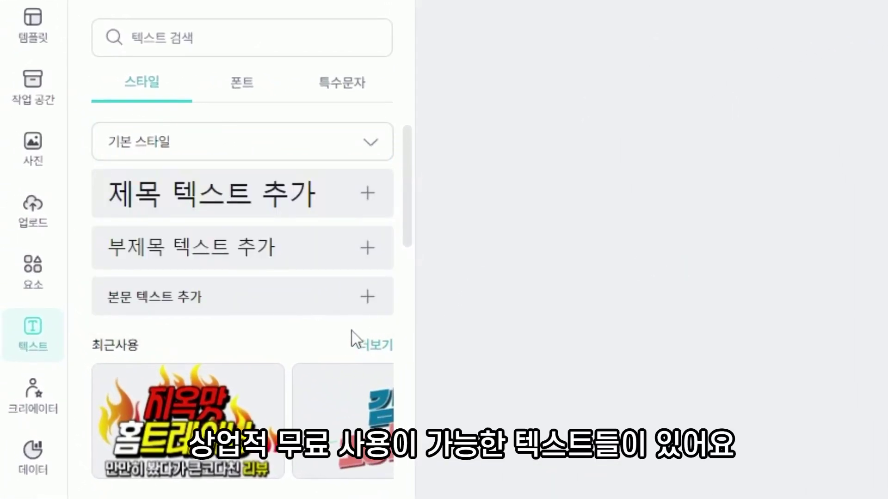
pyautogui.click(317, 204)
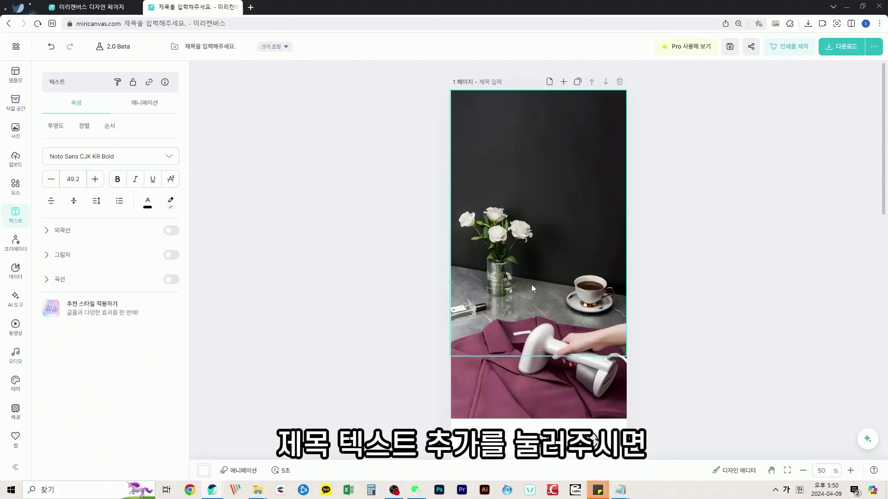
# Step: Move the new title text up onto the dark background above the flowers in the first photo
pyautogui.scroll(-5, 531, 289)
pyautogui.scroll(5, 581, 243)
pyautogui.scroll(4, 578, 240)
pyautogui.moveTo(578, 366); pyautogui.dragTo(578, 135)
pyautogui.scroll(3, 555, 319)
pyautogui.moveTo(554, 319); pyautogui.dragTo(648, 194)
pyautogui.scroll(1, 561, 123)
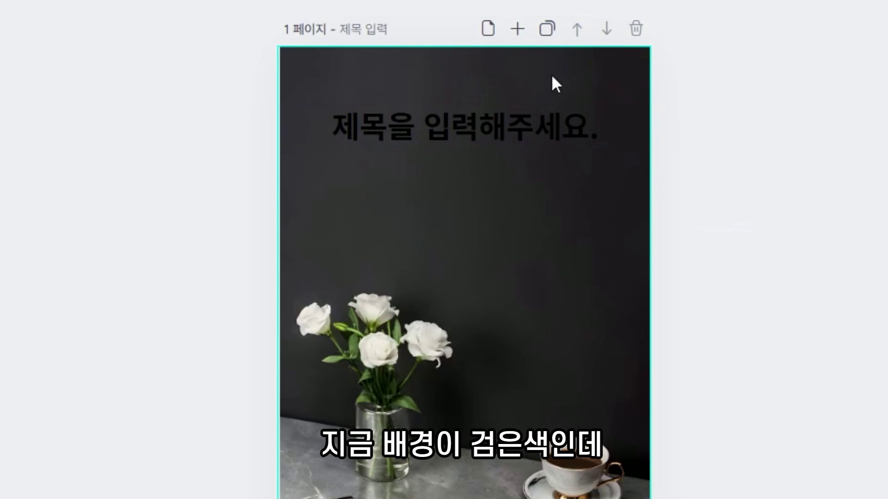
pyautogui.scroll(3, 549, 111)
pyautogui.scroll(3, 547, 135)
# Step: Change the title text's colour to white
pyautogui.click(531, 183)
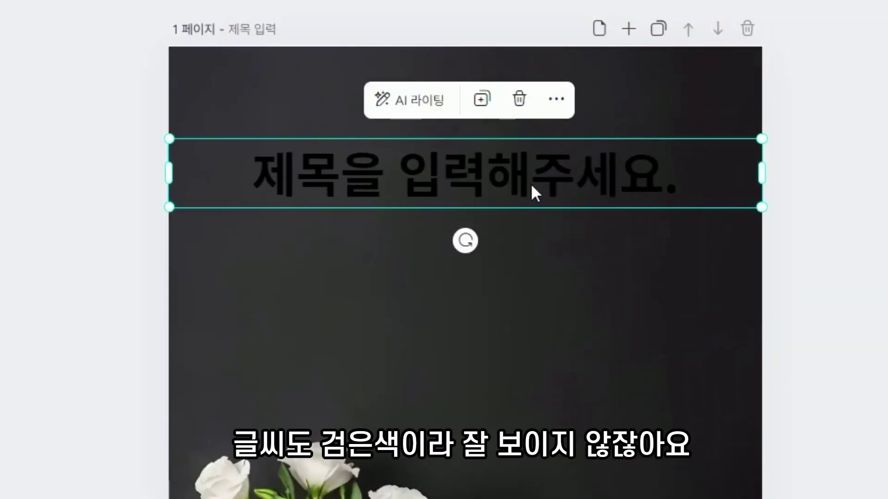
pyautogui.click(792, 298)
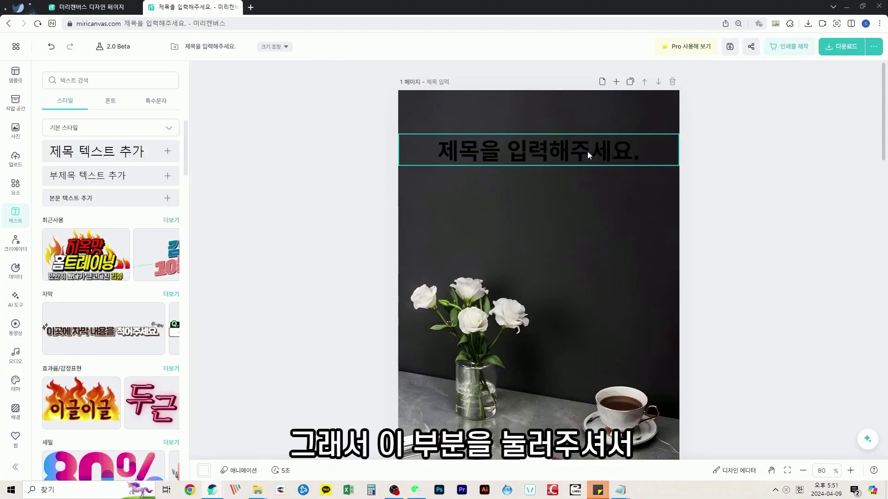
pyautogui.click(572, 180)
pyautogui.click(149, 201)
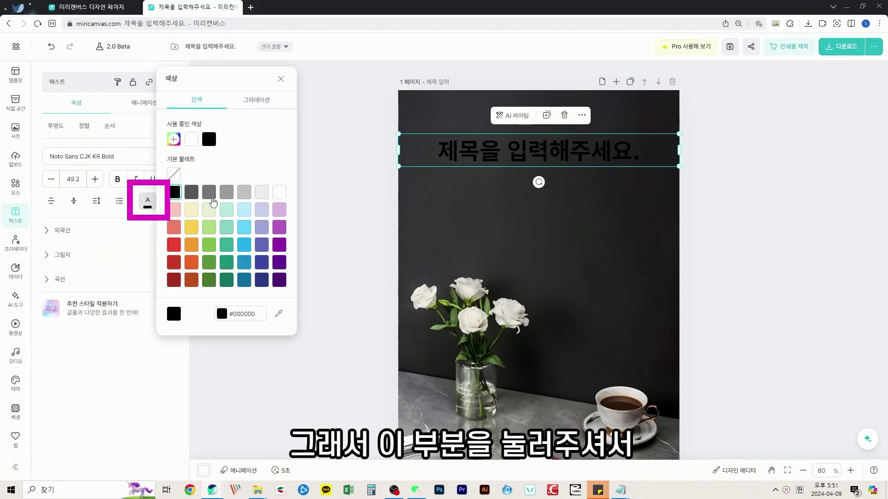
pyautogui.click(279, 192)
pyautogui.click(287, 172)
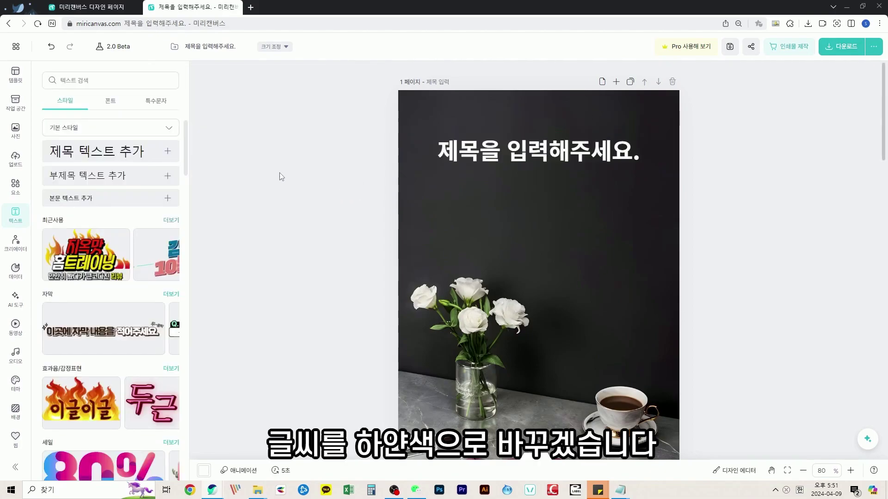
# Step: Set the font of the white title text above the flowers to G마켓 산스 Bold
pyautogui.click(443, 157)
pyautogui.click(102, 156)
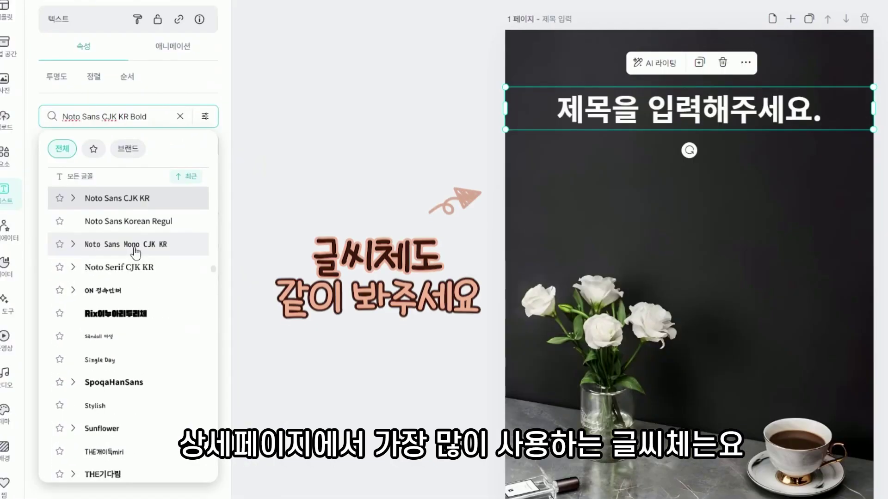
pyautogui.scroll(1, 149, 245)
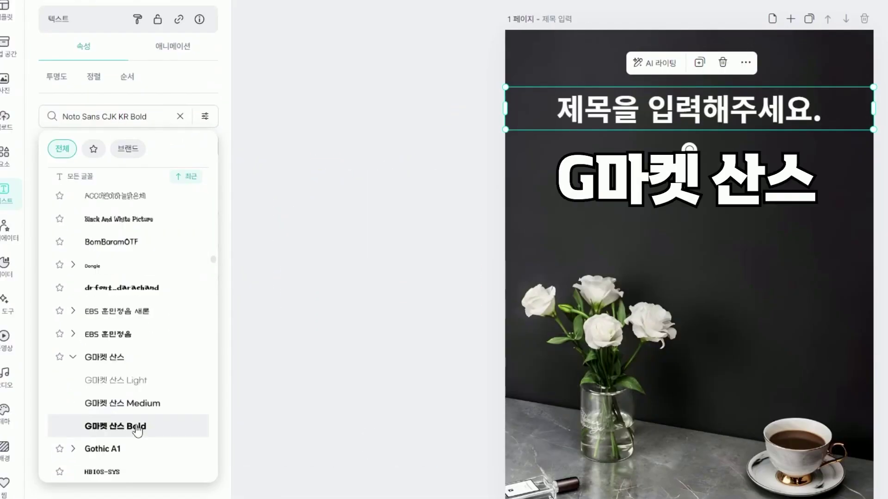
pyautogui.click(138, 426)
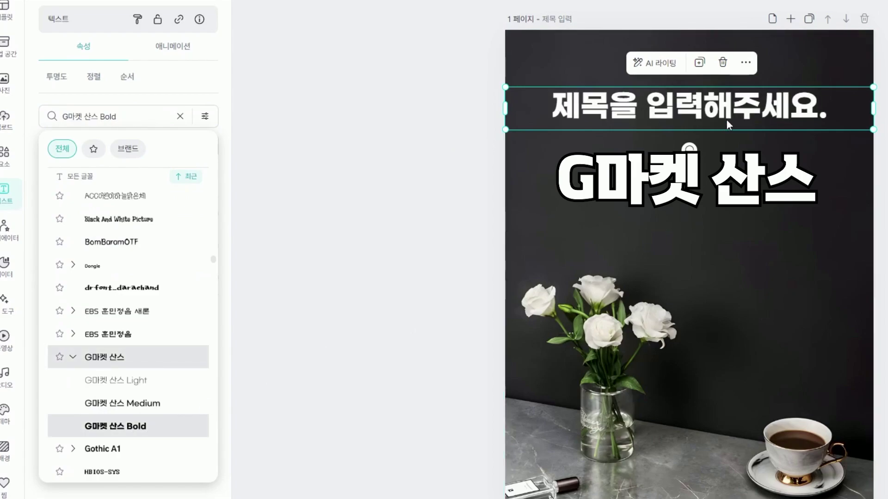
# Step: Try the title text in other fonts, including 페이북 Bold, 배달의민족 도현, Tmon몬소리 Black and 210 오늘은OTF R Special
pyautogui.scroll(-5, 152, 301)
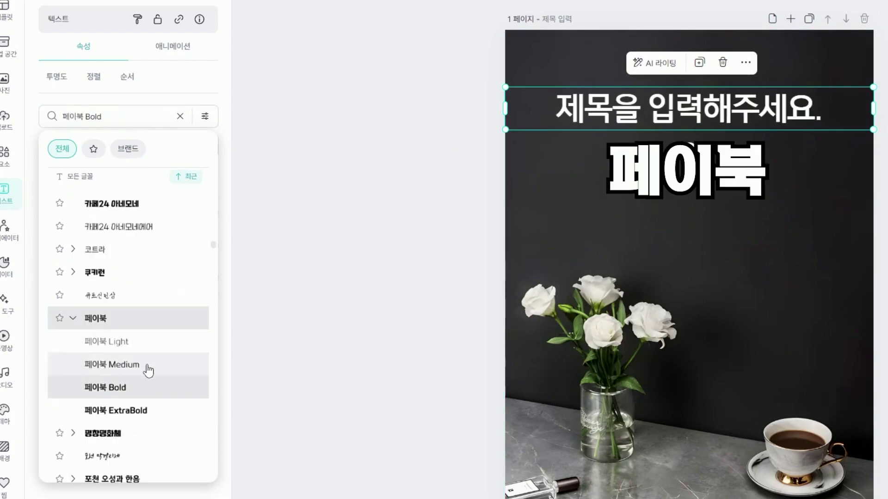
pyautogui.scroll(10, 152, 332)
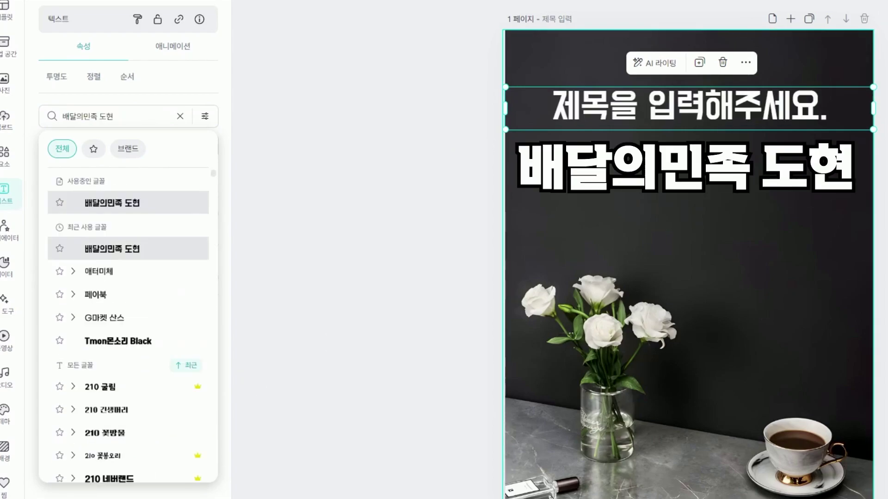
pyautogui.click(149, 280)
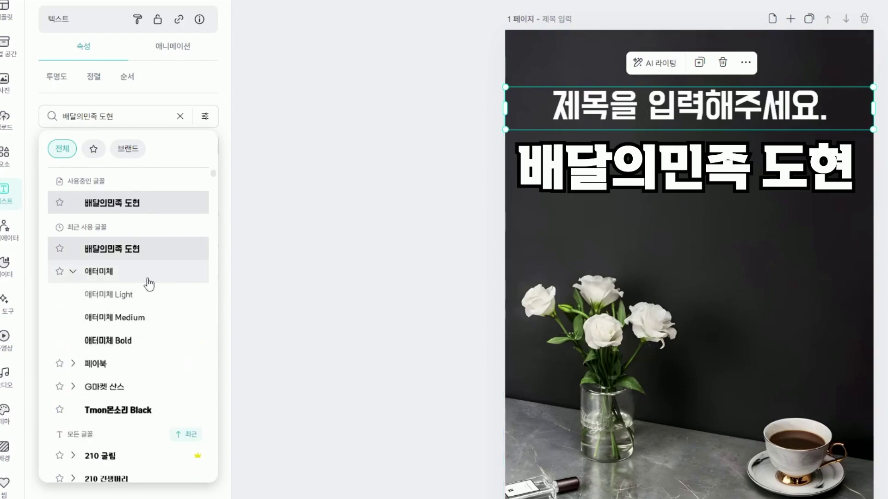
pyautogui.click(148, 342)
pyautogui.click(134, 410)
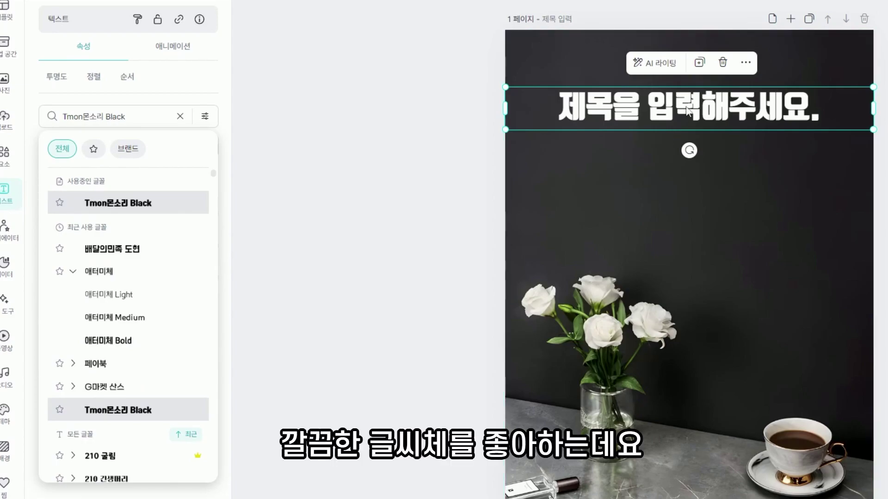
pyautogui.click(72, 386)
pyautogui.click(116, 454)
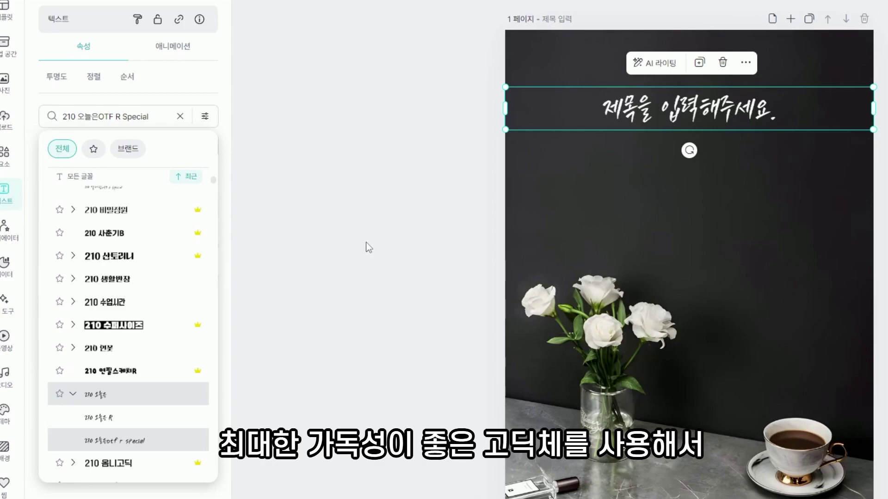
# Step: Set the title's font back to G마켓 산스 Bold and replace its wording with "주름 다펴주는" and "스팀 다리미" on two lines
pyautogui.scroll(10, 120, 278)
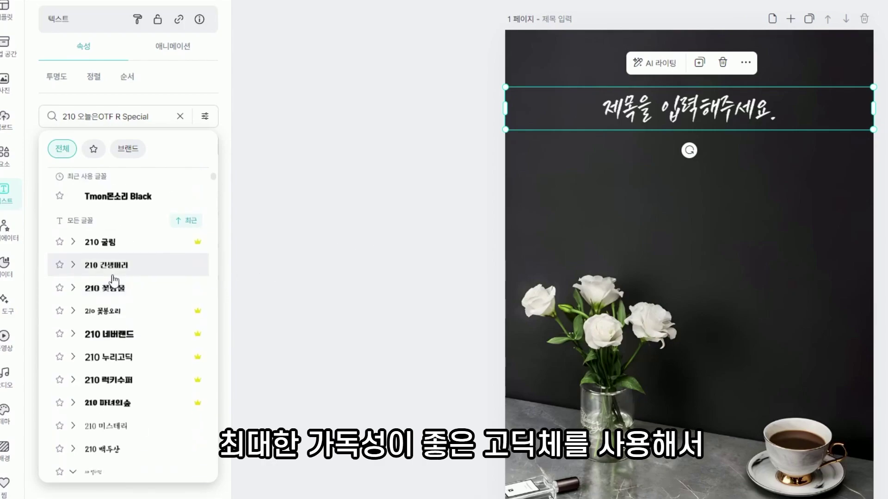
pyautogui.click(134, 266)
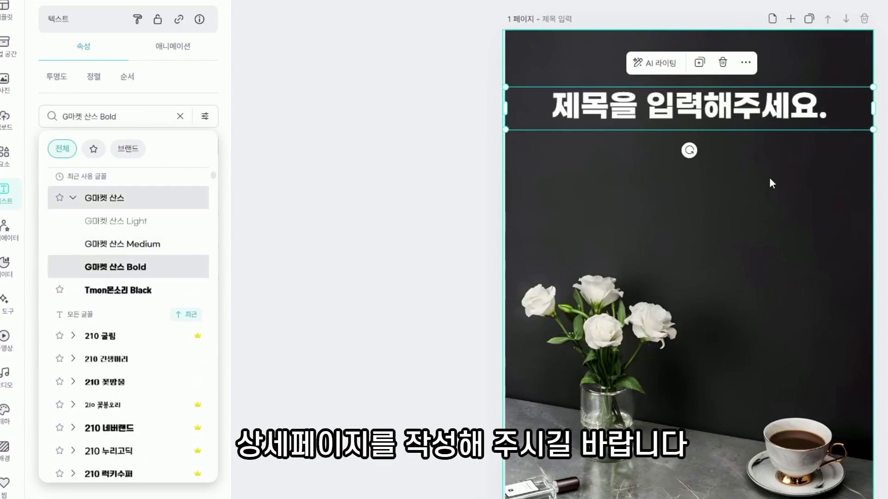
pyautogui.doubleClick(784, 109)
pyautogui.press('BackSpace')
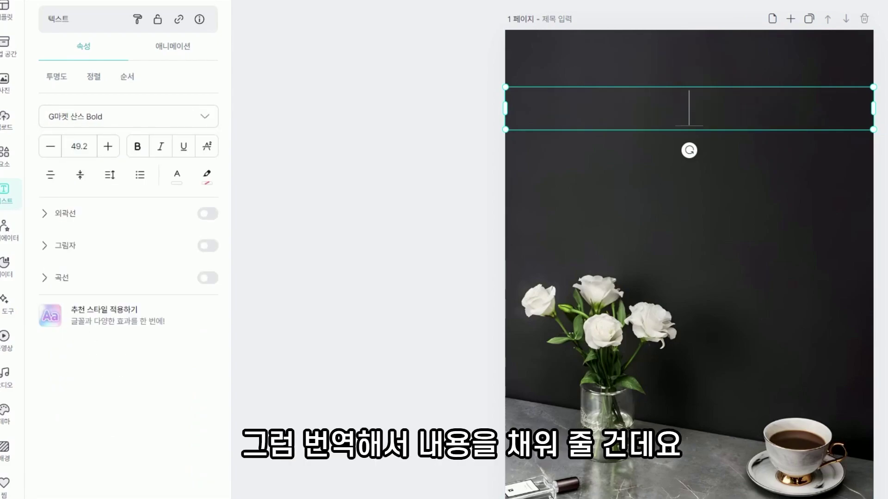
pyautogui.write('주름 다펴주는')
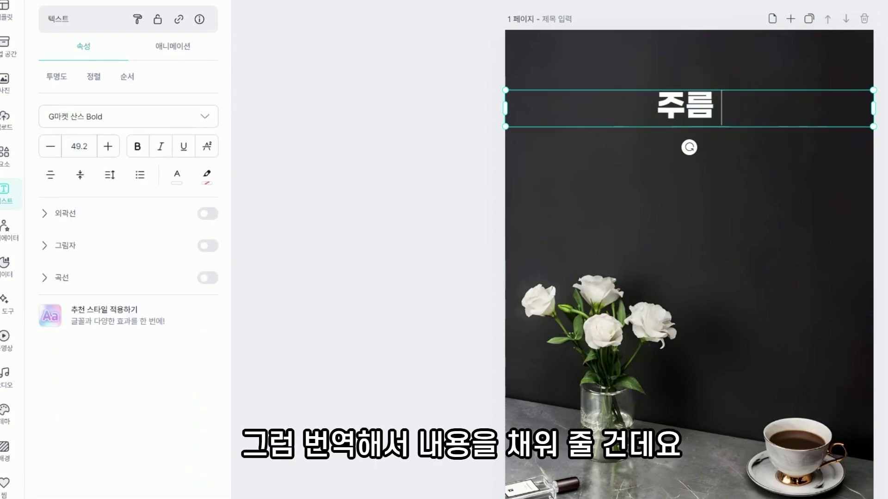
pyautogui.press('Return')
pyautogui.write('스팀 다리미')
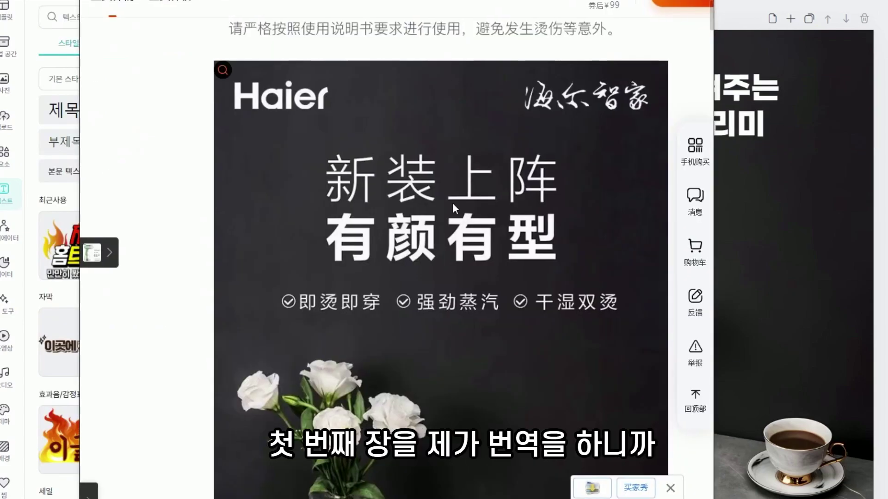
# Step: Switch to the Taobao product page and translate the headline area of the Haier banner
pyautogui.rightClick(454, 227)
pyautogui.click(548, 361)
pyautogui.moveTo(294, 136); pyautogui.dragTo(579, 266)
pyautogui.scroll(-2, 523, 279)
pyautogui.moveTo(379, 246); pyautogui.dragTo(476, 258)
pyautogui.click(483, 244)
pyautogui.moveTo(379, 245); pyautogui.dragTo(476, 258)
pyautogui.click(483, 243)
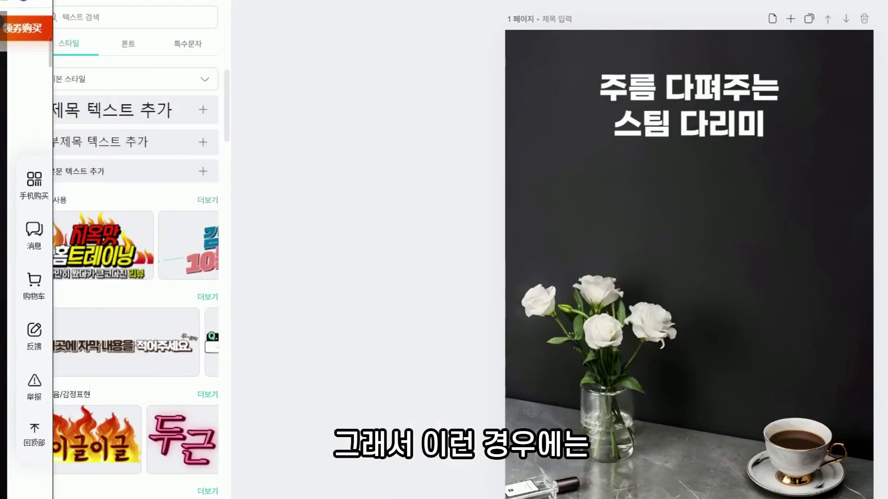
# Step: Return to the Miricanvas detail page, move the title text slightly lower on the dark background and set its font size to 65
pyautogui.click(684, 116)
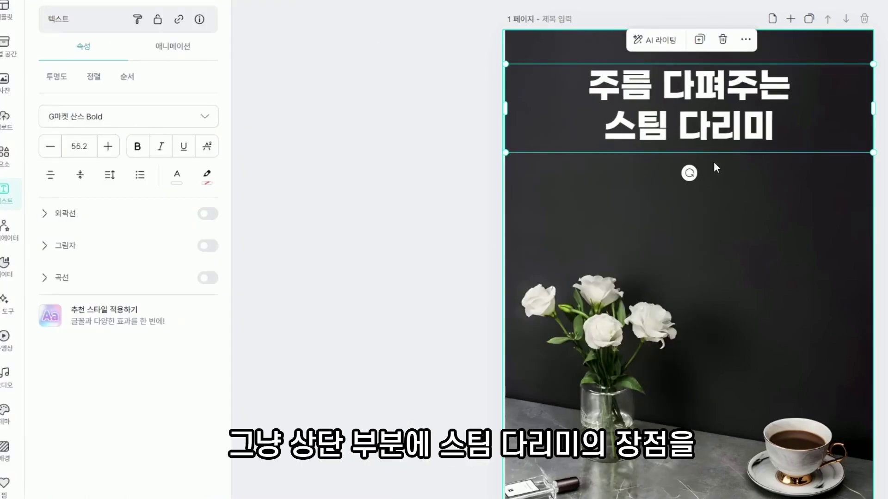
pyautogui.click(710, 182)
pyautogui.click(710, 89)
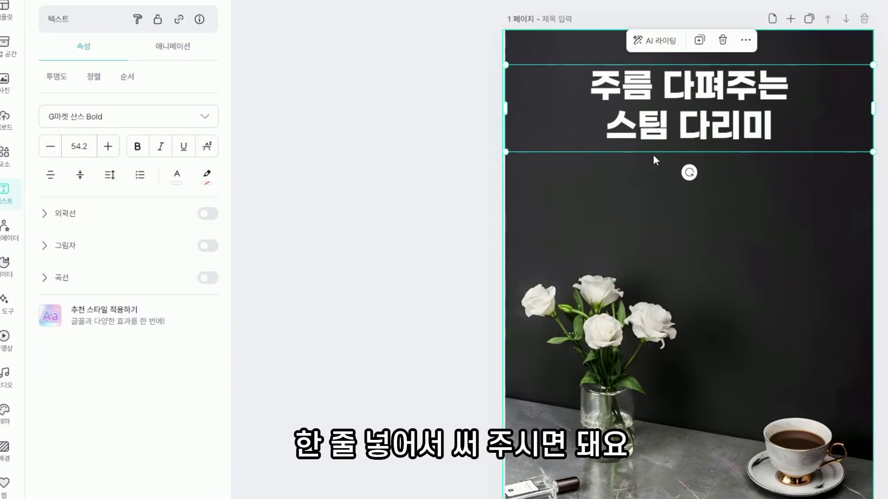
pyautogui.moveTo(712, 125); pyautogui.dragTo(714, 175)
pyautogui.click(76, 147)
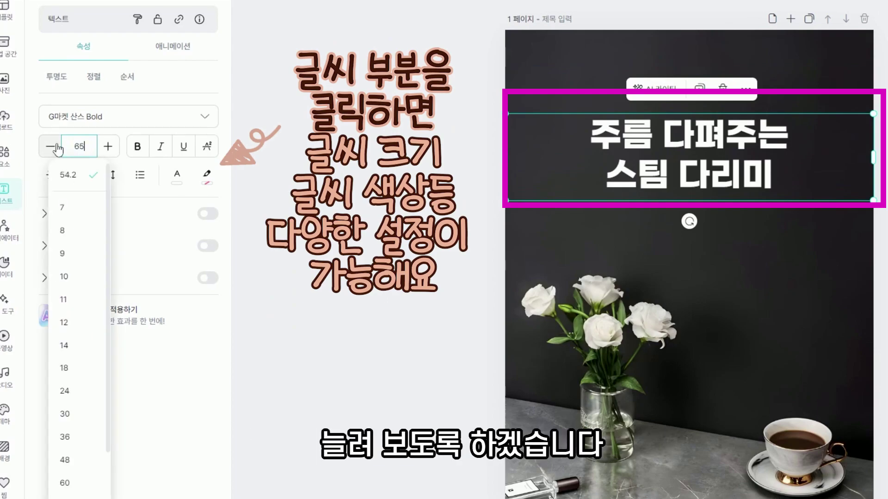
pyautogui.press('Return')
pyautogui.press('Escape')
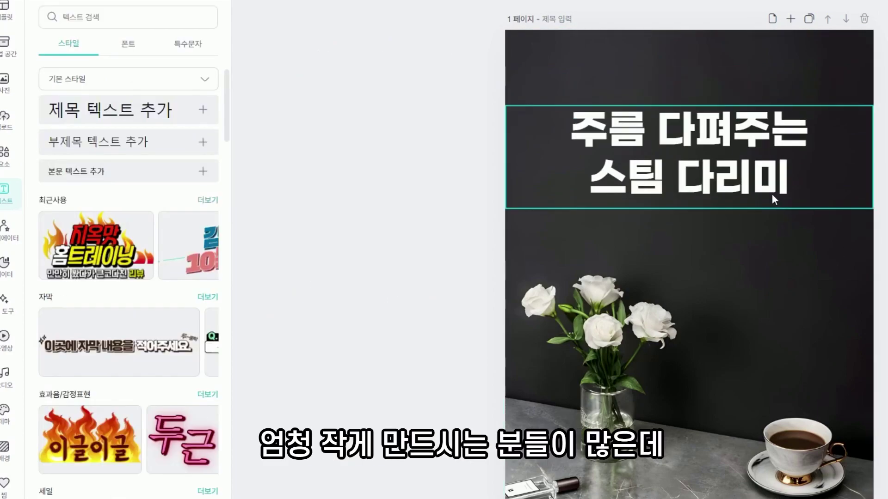
# Step: Increase the title text's font size to 69
pyautogui.click(718, 192)
pyautogui.press('Escape')
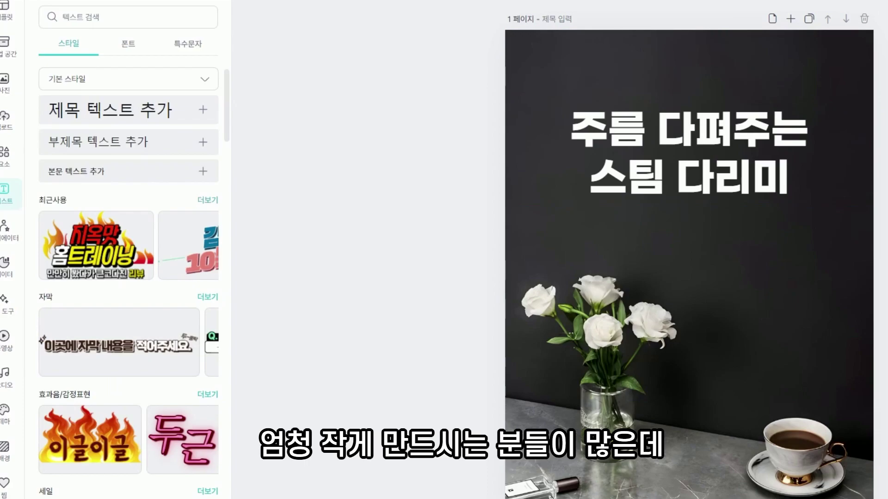
pyautogui.click(754, 143)
pyautogui.click(107, 146)
pyautogui.click(48, 147)
pyautogui.press('Escape')
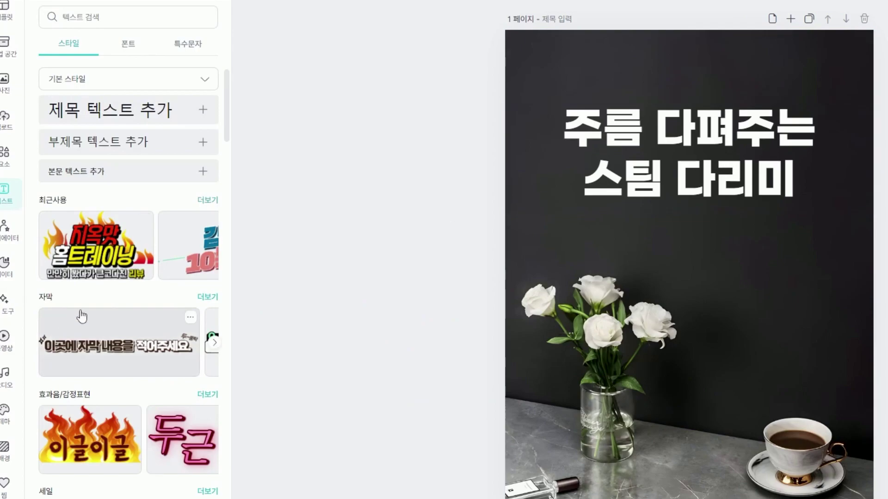
# Step: Try to copy and paste the title text and move the copy down onto the steamer photo
pyautogui.scroll(-5, 700, 321)
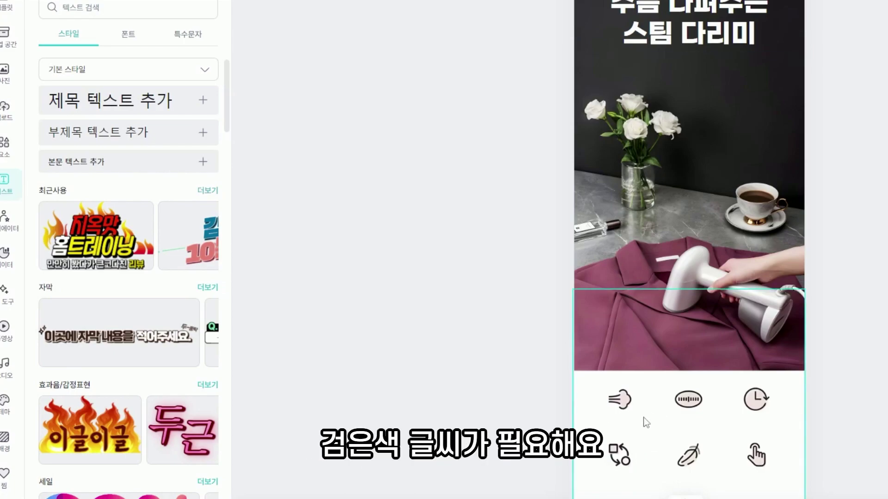
pyautogui.click(720, 18)
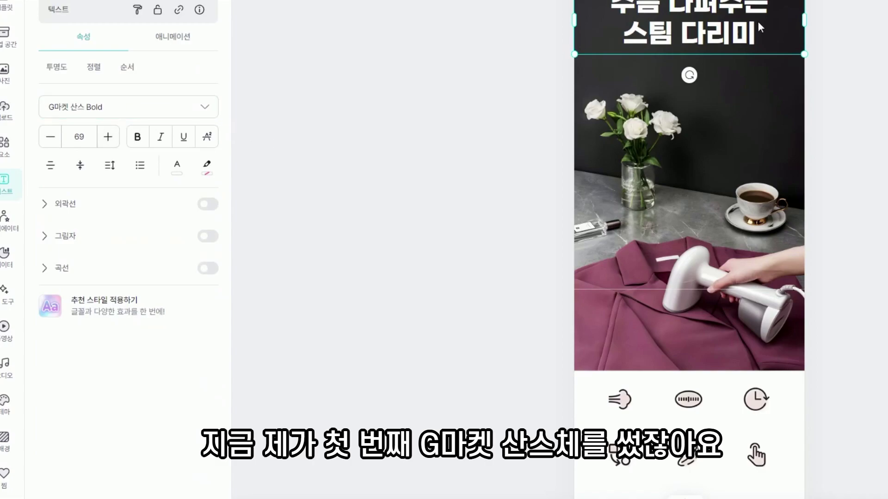
pyautogui.hotkey('ctrl', 'c')
pyautogui.hotkey('ctrl', 'v')
pyautogui.moveTo(699, 36); pyautogui.dragTo(701, 328)
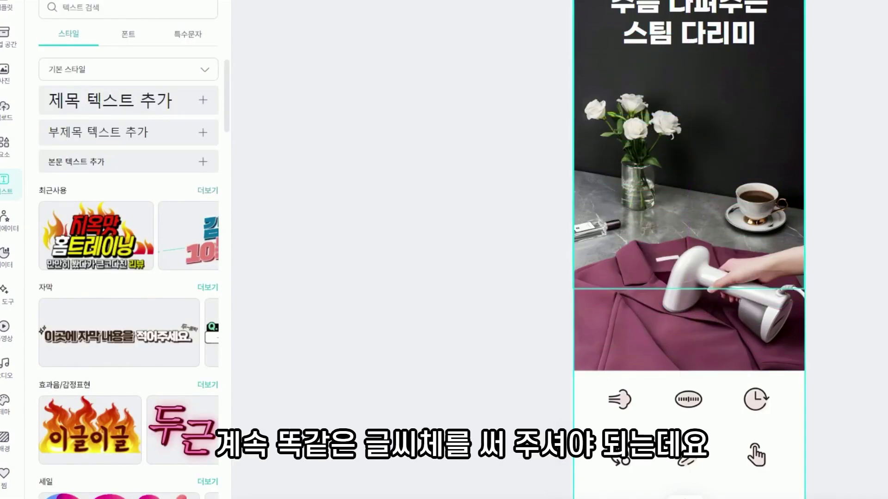
pyautogui.click(705, 10)
pyautogui.press('Escape')
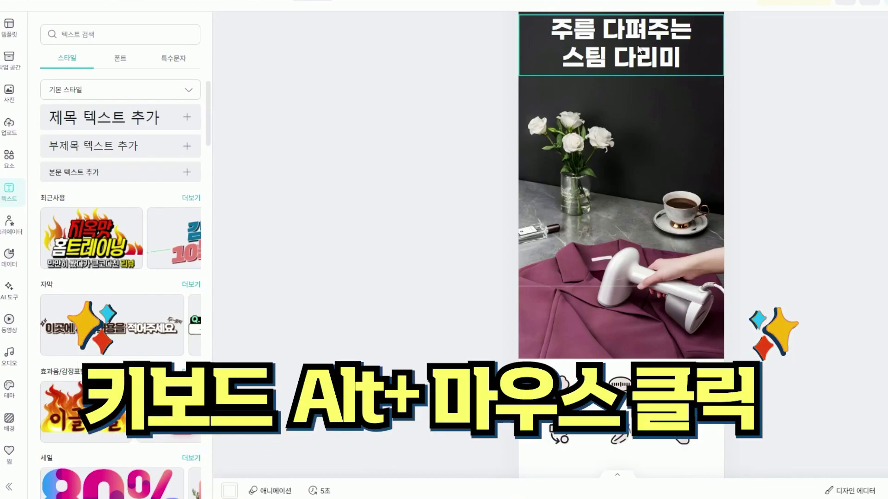
# Step: Duplicate the title text further down the page and shrink the copy to font size 27.3 beneath the steam icon
pyautogui.click(631, 31)
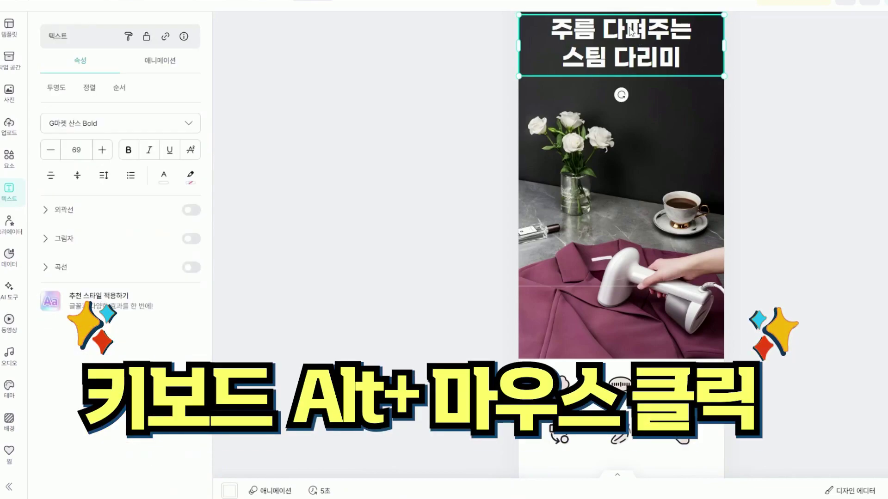
pyautogui.moveTo(631, 32); pyautogui.dragTo(634, 294)
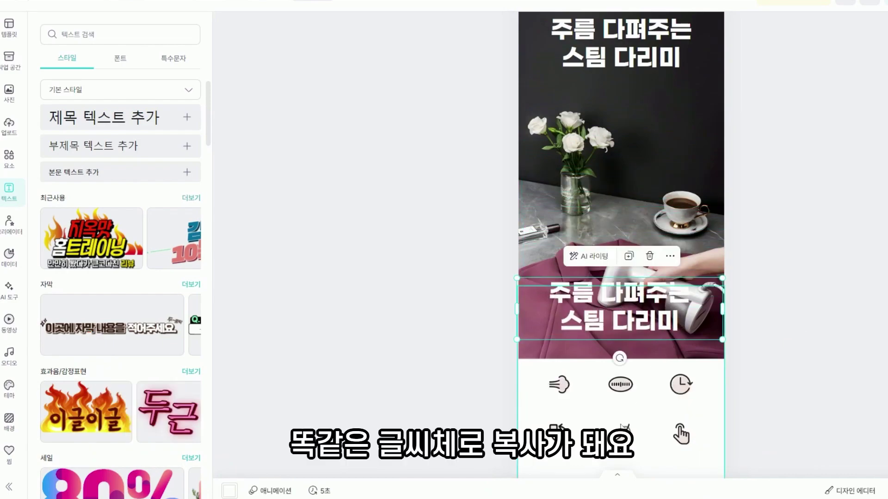
pyautogui.scroll(2, 641, 426)
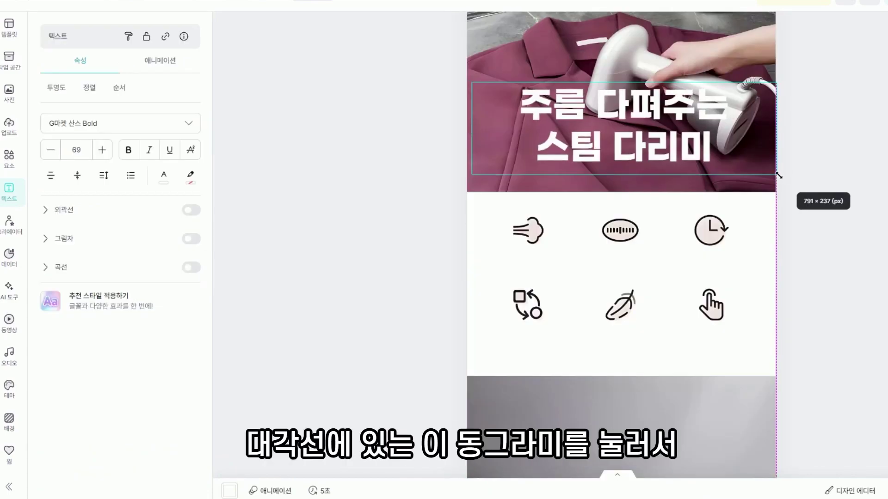
pyautogui.moveTo(780, 174); pyautogui.dragTo(561, 283)
# Step: Change the copied text's colour to black and its font to G마켓 산스 Medium
pyautogui.click(157, 185)
pyautogui.click(194, 160)
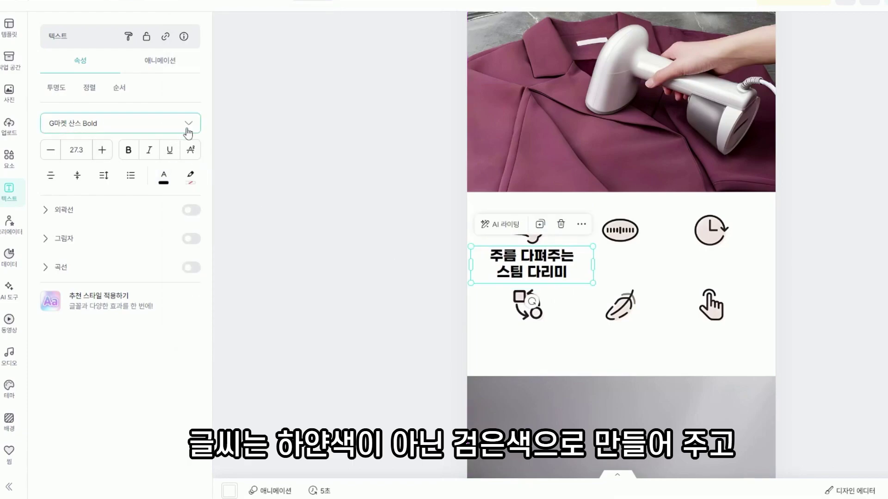
pyautogui.click(189, 129)
pyautogui.click(168, 196)
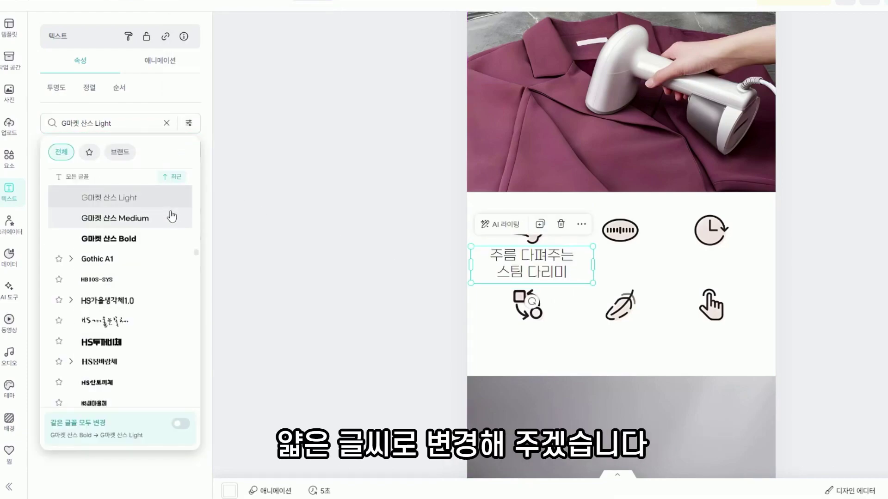
pyautogui.click(143, 219)
# Step: Shrink the caption under the steam icon slightly and duplicate it horizontally to sit centred beneath the oval icon
pyautogui.moveTo(597, 248); pyautogui.dragTo(575, 257)
pyautogui.click(581, 289)
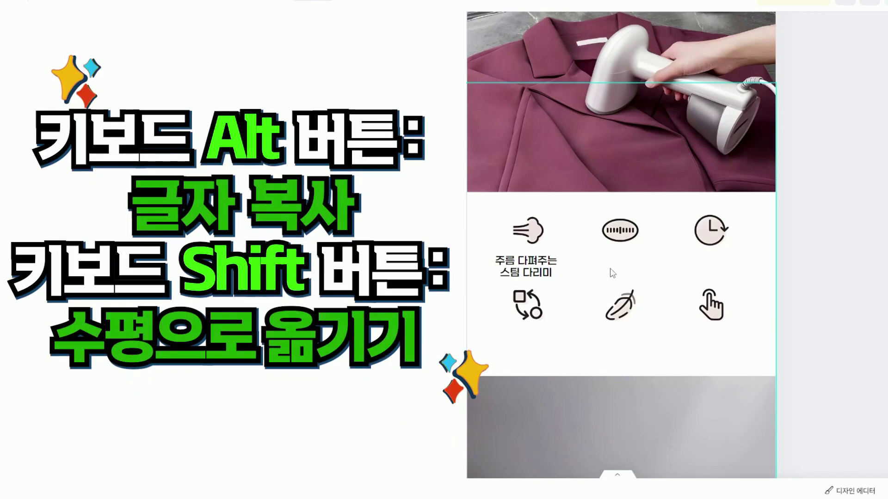
pyautogui.moveTo(539, 266); pyautogui.dragTo(630, 267)
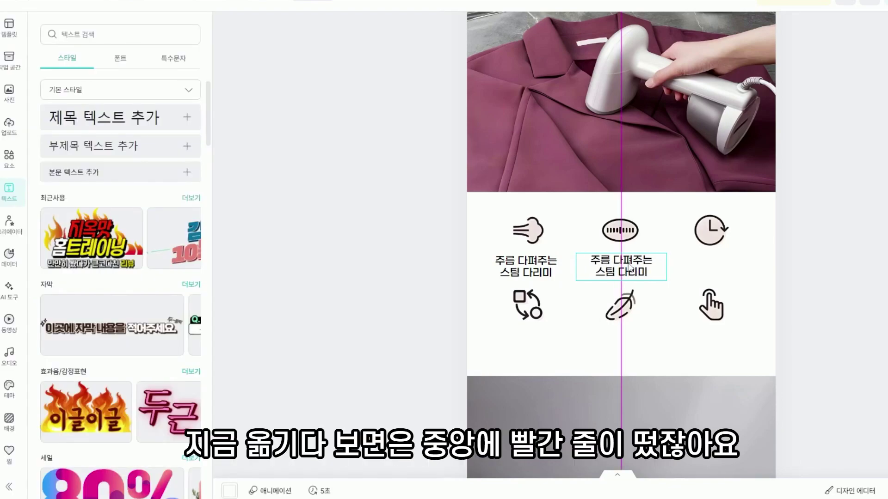
pyautogui.moveTo(629, 267); pyautogui.dragTo(630, 267)
# Step: Duplicate the middle caption beneath the clock icon, aligned horizontally with the other two captions
pyautogui.click(686, 274)
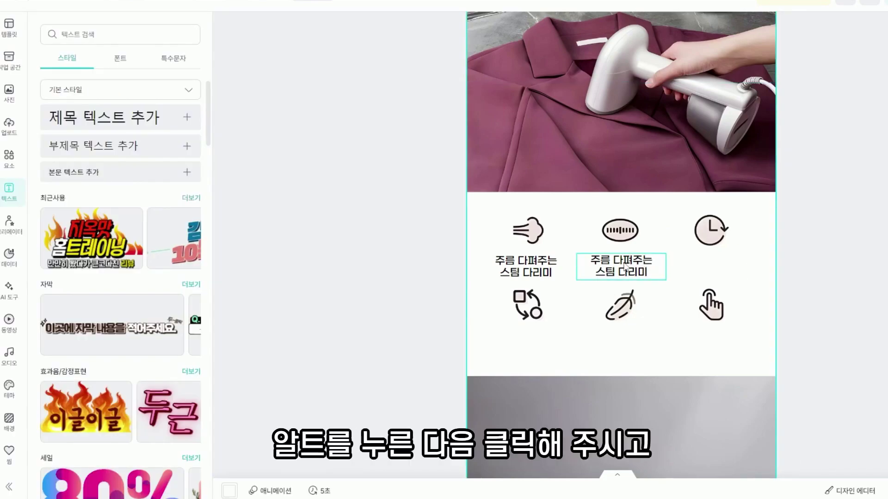
pyautogui.moveTo(627, 268); pyautogui.dragTo(718, 266)
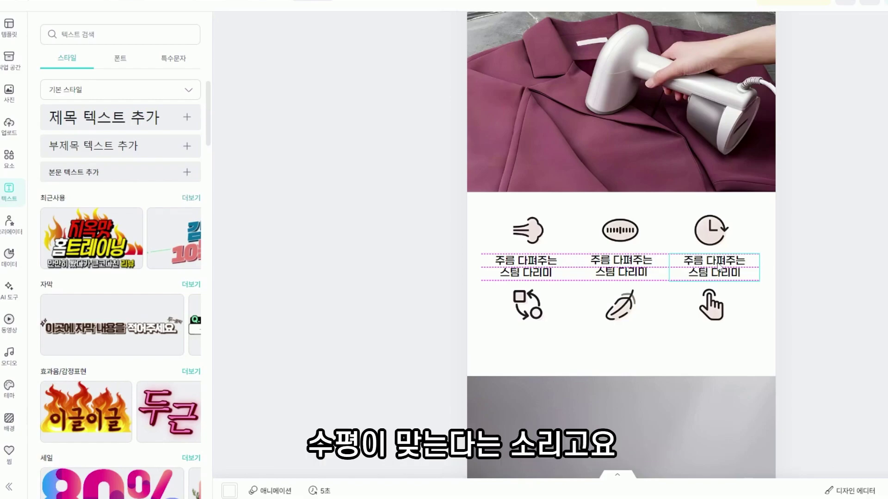
pyautogui.moveTo(720, 267); pyautogui.dragTo(720, 267)
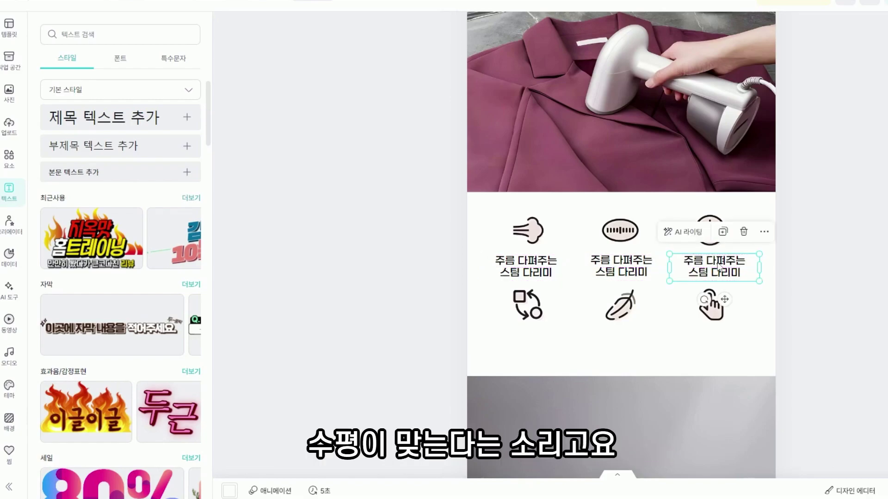
# Step: Duplicate the three captions in the first icon row together and place the copies beneath the second row of icons
pyautogui.click(549, 274)
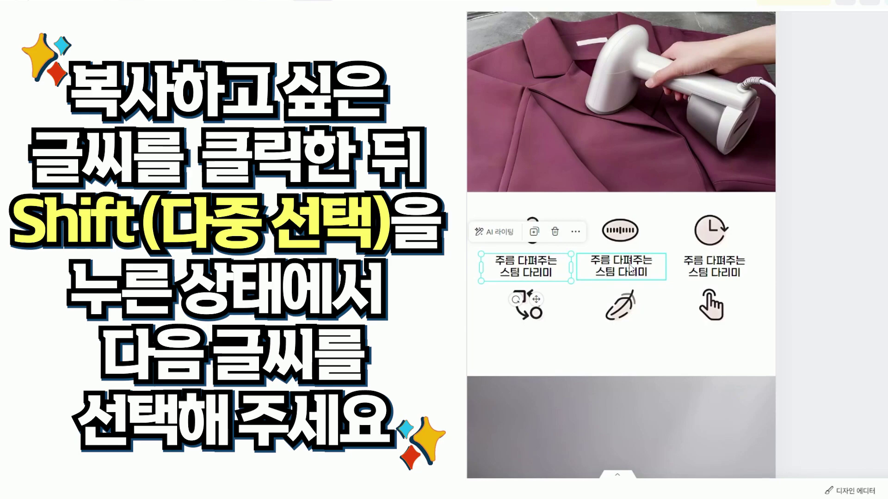
pyautogui.keyDown('shift'); pyautogui.click(630, 269); pyautogui.keyUp('shift')
pyautogui.keyDown('shift'); pyautogui.click(710, 274); pyautogui.keyUp('shift')
pyautogui.keyDown('shift'); pyautogui.click(716, 273); pyautogui.keyUp('shift')
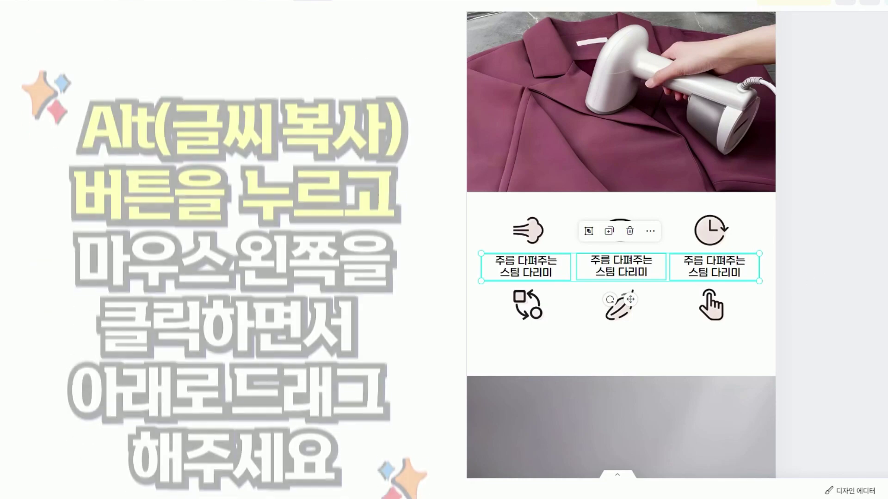
pyautogui.moveTo(730, 270); pyautogui.dragTo(728, 343)
pyautogui.click(788, 323)
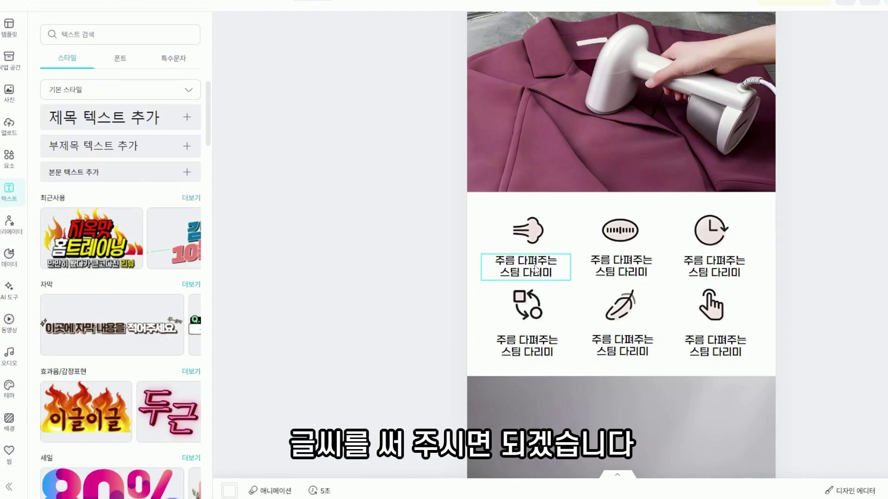
# Step: Duplicate the white page title onto the upper part of the grey steamer-on-table image, centred horizontally
pyautogui.scroll(-5, 630, 344)
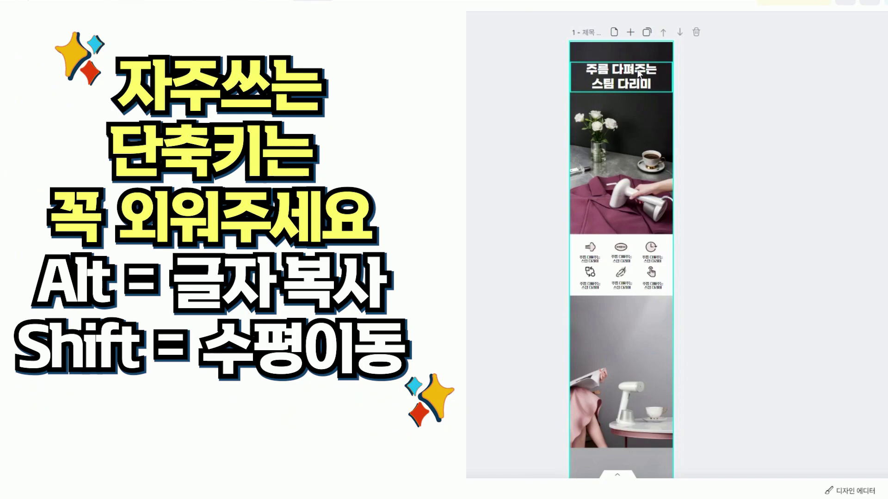
pyautogui.moveTo(636, 72); pyautogui.dragTo(634, 304)
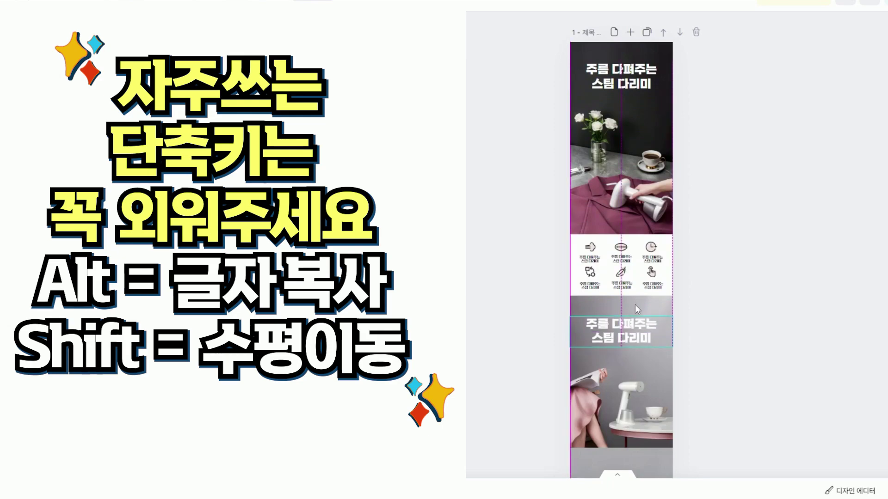
pyautogui.scroll(5, 634, 304)
pyautogui.click(642, 270)
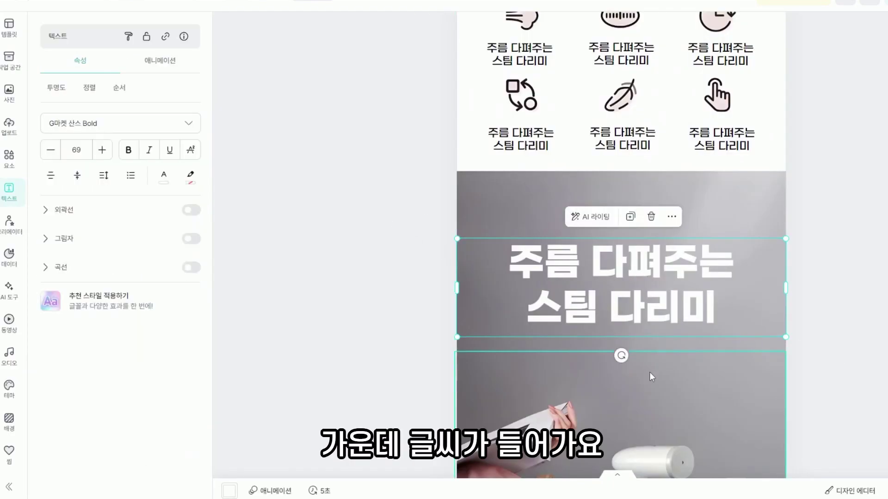
# Step: Set the copied title's text colour to black (#000000) on the steamer-on-table image
pyautogui.click(163, 176)
pyautogui.click(193, 157)
pyautogui.click(527, 268)
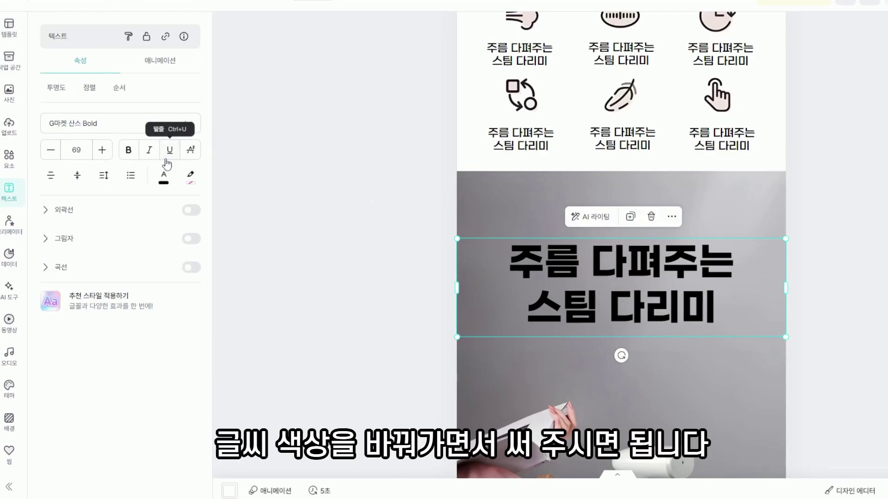
pyautogui.click(163, 176)
pyautogui.click(209, 163)
pyautogui.click(194, 159)
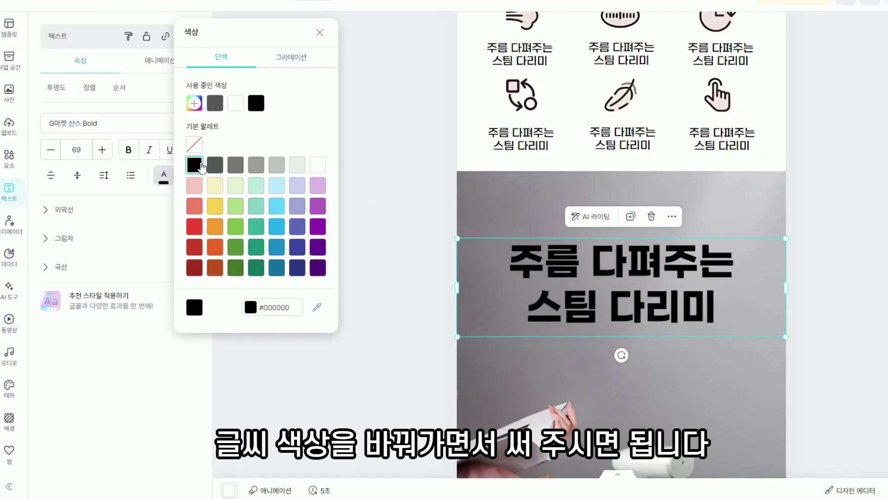
pyautogui.click(412, 287)
pyautogui.scroll(-3, 565, 260)
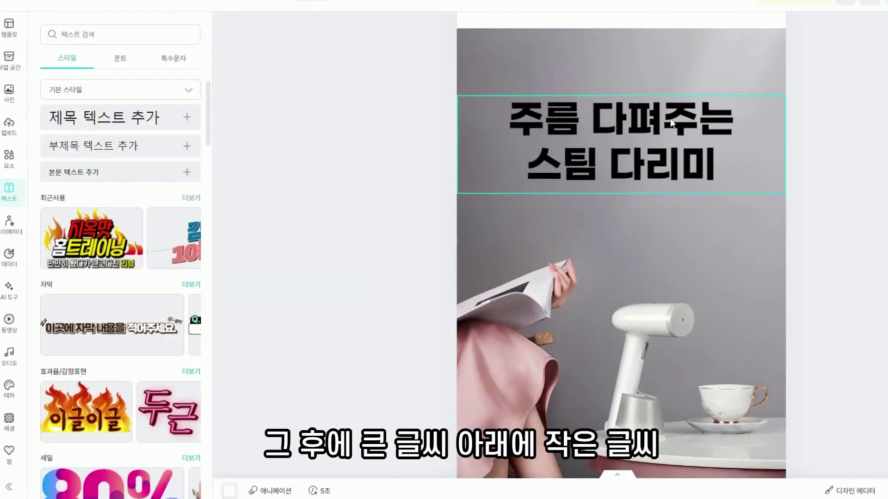
pyautogui.scroll(2, 680, 238)
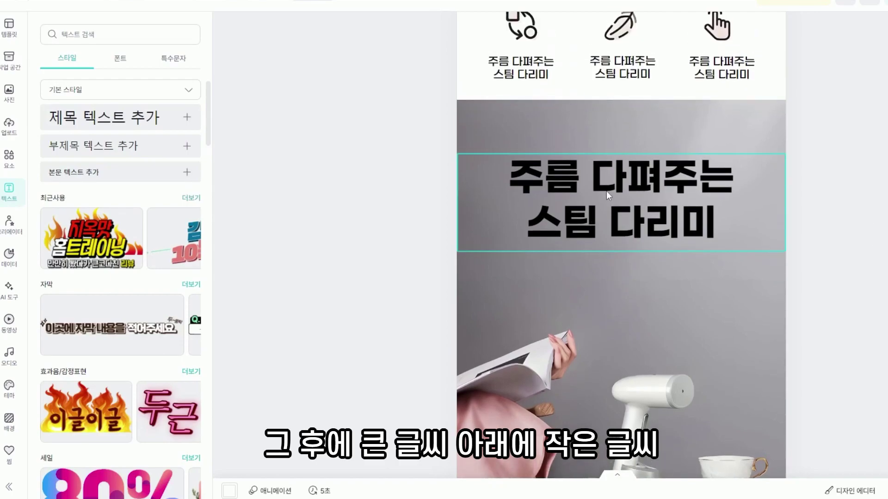
# Step: Duplicate the black title directly beneath itself on the steamer-on-table image
pyautogui.click(657, 181)
pyautogui.press('Escape')
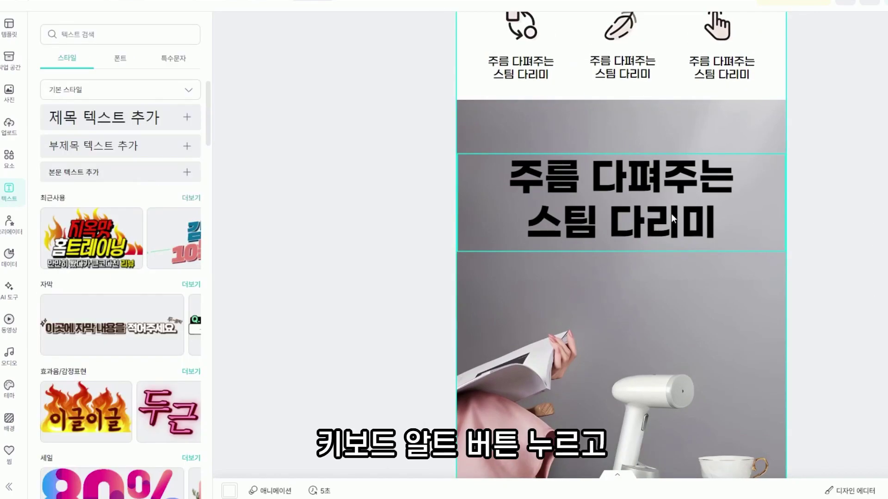
pyautogui.click(615, 212)
pyautogui.moveTo(615, 212); pyautogui.dragTo(615, 303)
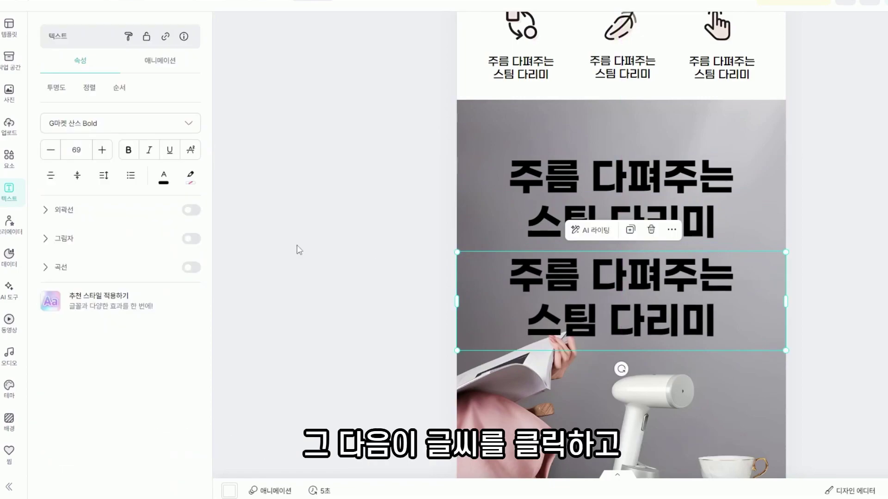
# Step: Set the lower title copy's font size to 35 and its font to G마켓 산스 Medium
pyautogui.click(69, 151)
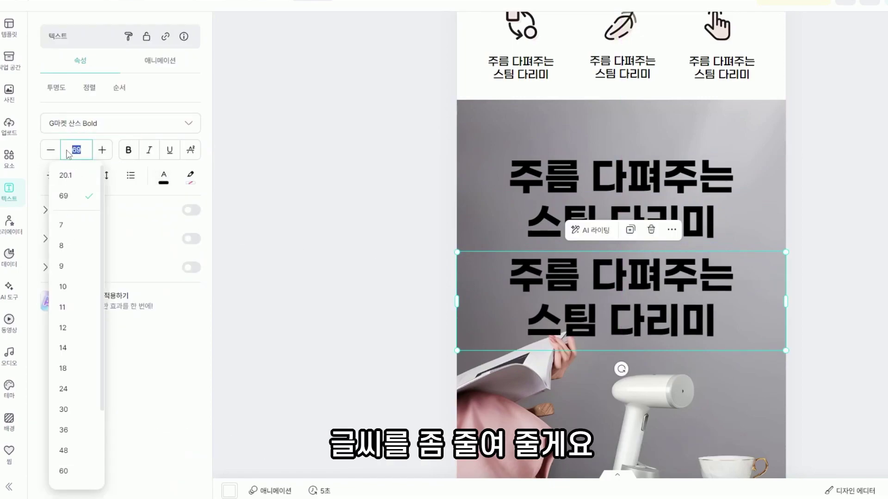
pyautogui.write('30')
pyautogui.click(116, 123)
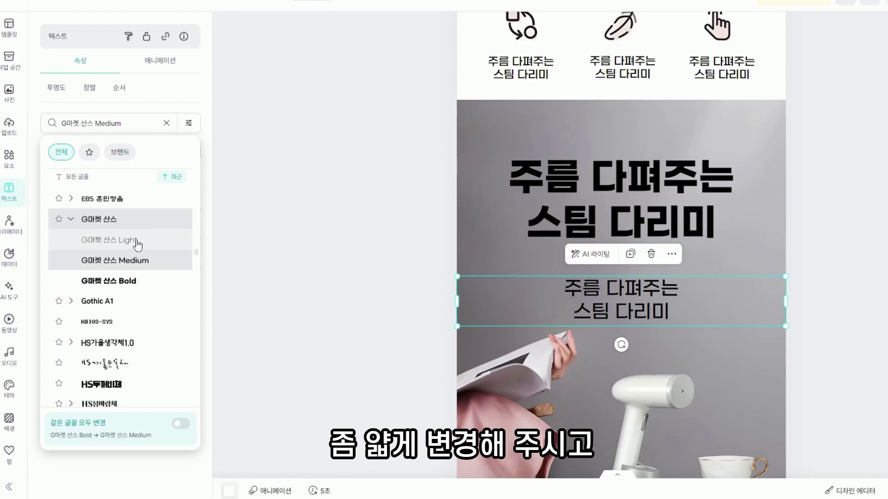
pyautogui.click(141, 259)
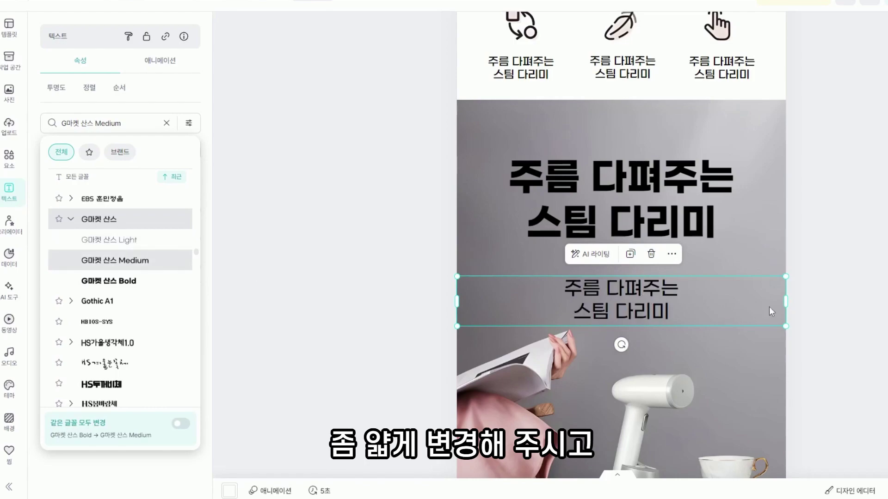
# Step: Replace the smaller copy's text with 설명글 and move it up slightly, closer to the title
pyautogui.click(645, 301)
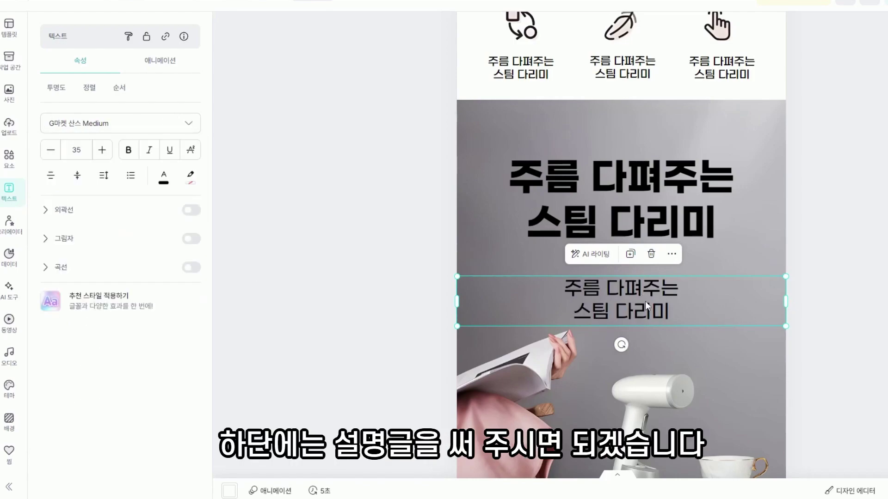
pyautogui.doubleClick(645, 301)
pyautogui.write('설명글')
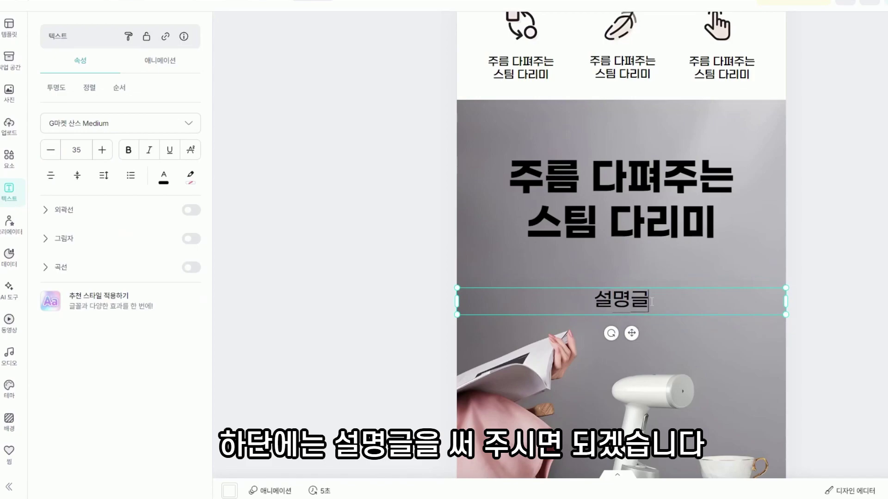
pyautogui.press('Escape')
pyautogui.moveTo(646, 301); pyautogui.dragTo(646, 283)
pyautogui.press('Escape')
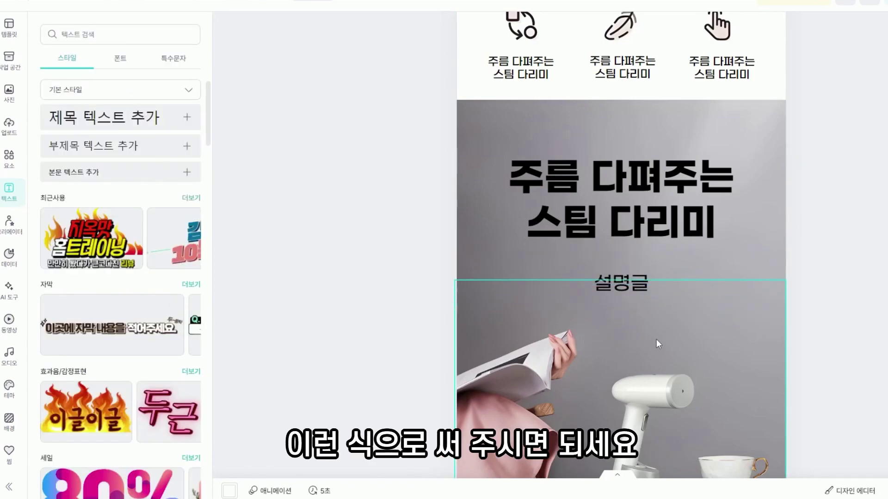
pyautogui.scroll(-7, 729, 296)
pyautogui.scroll(-4, 726, 298)
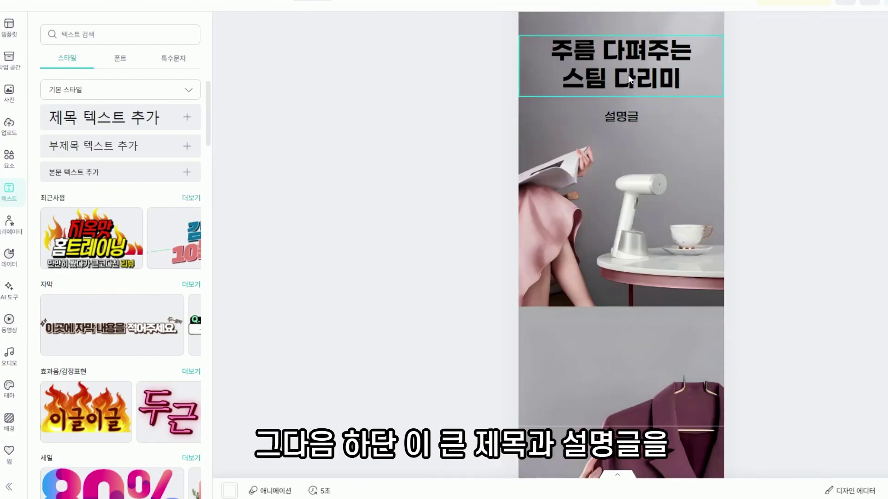
pyautogui.click(627, 74)
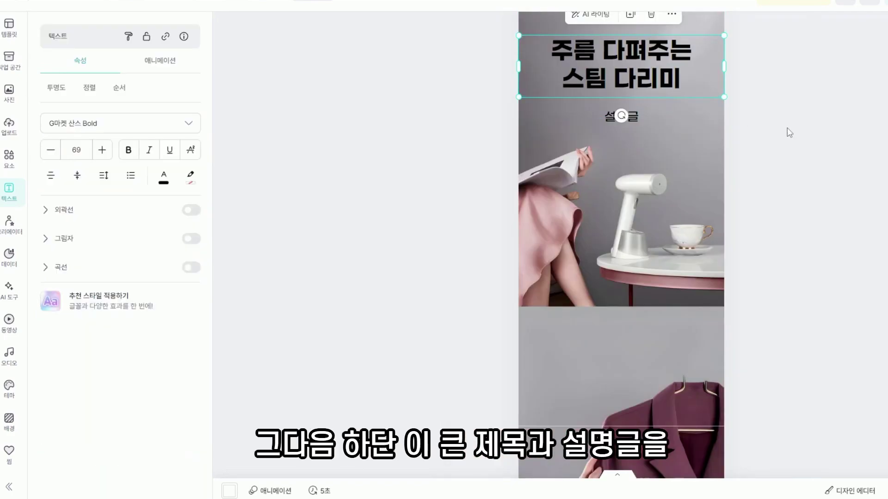
pyautogui.click(779, 127)
pyautogui.click(671, 75)
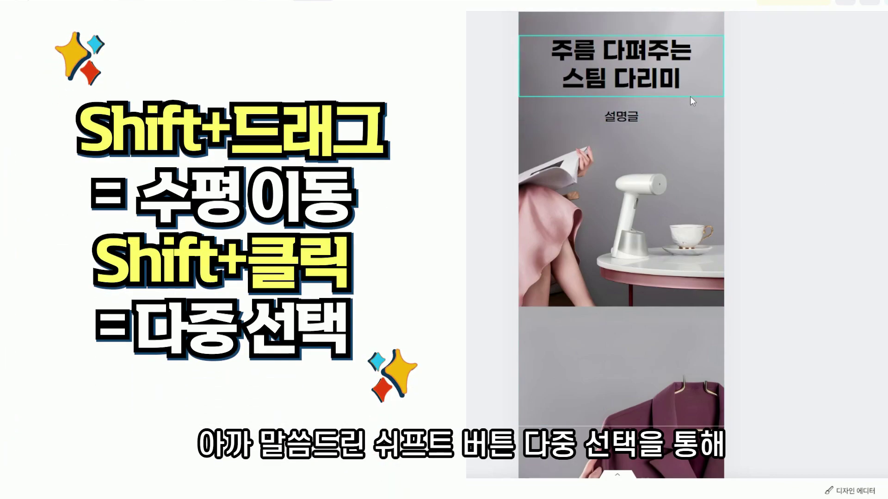
pyautogui.keyDown('shift'); pyautogui.click(645, 118); pyautogui.keyUp('shift')
pyautogui.click(820, 94)
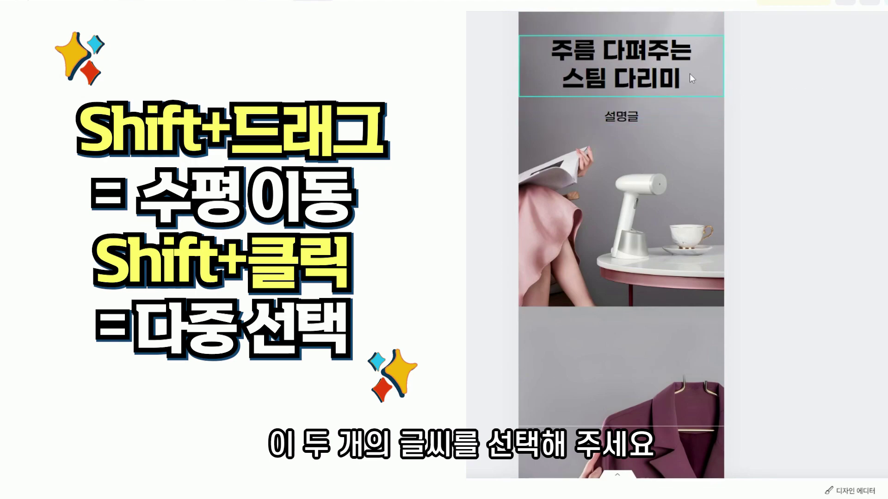
# Step: Duplicate the black title and its 설명글 description together onto the top of the jacket image, centred horizontally
pyautogui.click(684, 71)
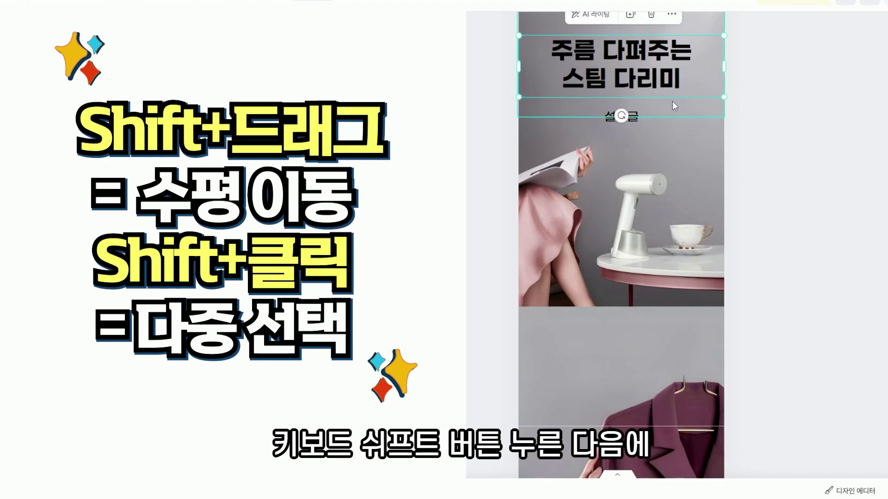
pyautogui.keyDown('shift'); pyautogui.click(639, 117); pyautogui.keyUp('shift')
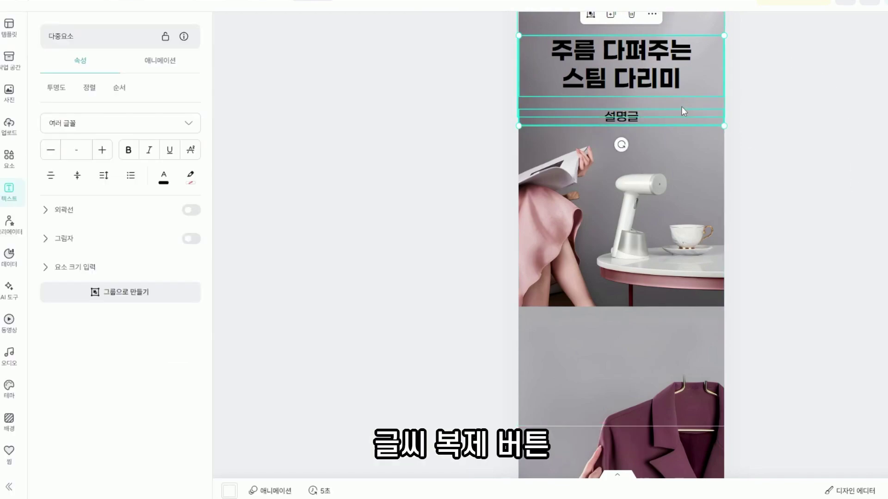
pyautogui.moveTo(633, 49); pyautogui.dragTo(634, 322)
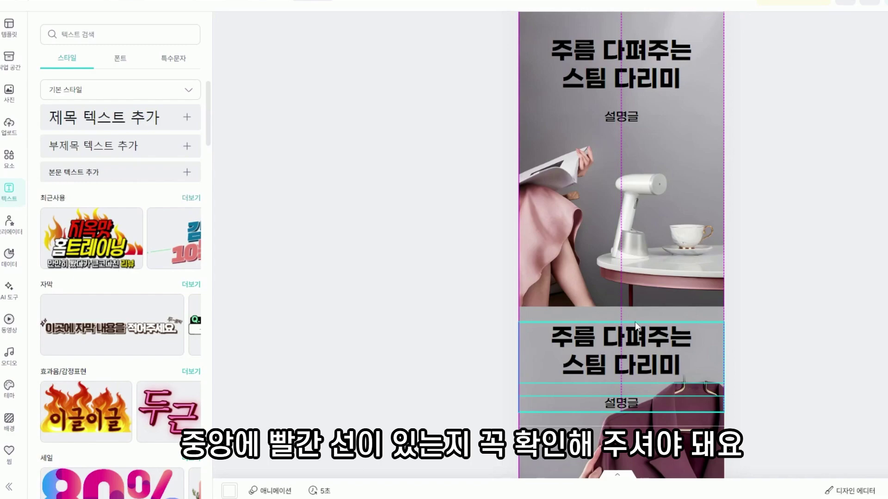
pyautogui.moveTo(637, 322); pyautogui.dragTo(636, 322)
# Step: Change only the first title line, 주름 다펴주는, on the jacket image to a lighter G마켓 산스 weight
pyautogui.scroll(-3, 679, 356)
pyautogui.scroll(2, 681, 253)
pyautogui.scroll(1, 682, 254)
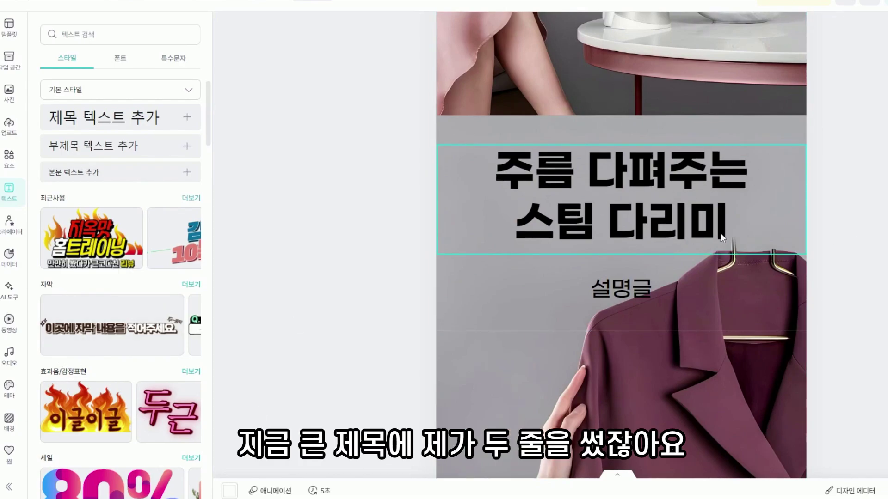
pyautogui.click(695, 179)
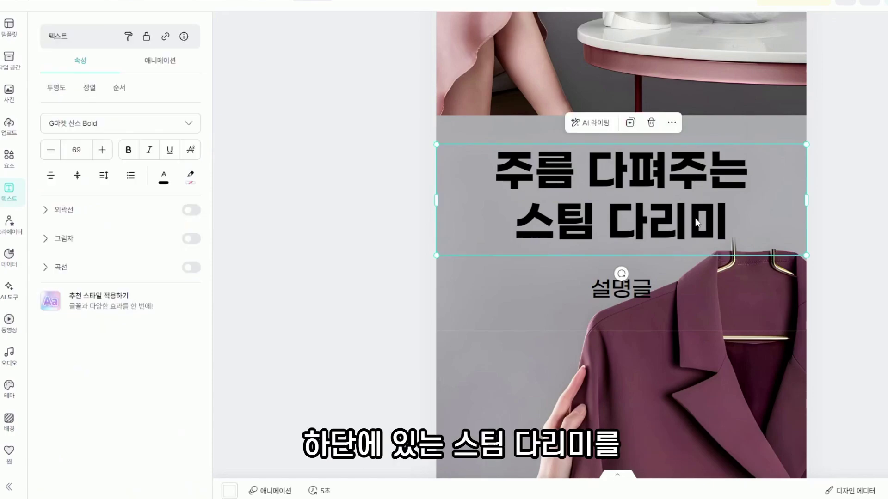
pyautogui.doubleClick(695, 218)
pyautogui.press('Escape')
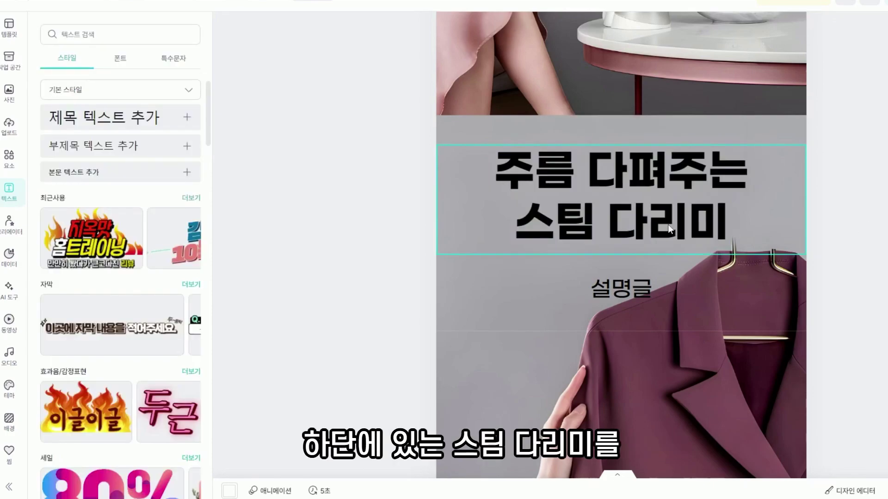
pyautogui.click(692, 180)
pyautogui.doubleClick(692, 179)
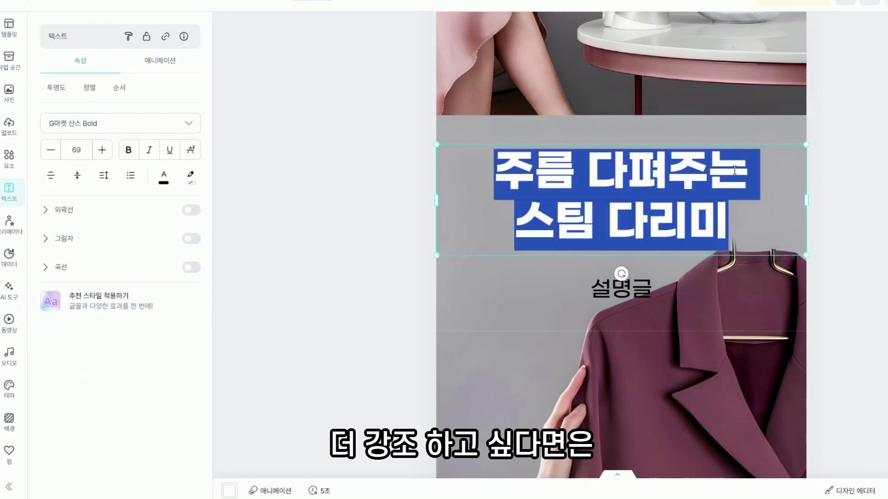
pyautogui.click(759, 168)
pyautogui.moveTo(759, 168); pyautogui.dragTo(491, 166)
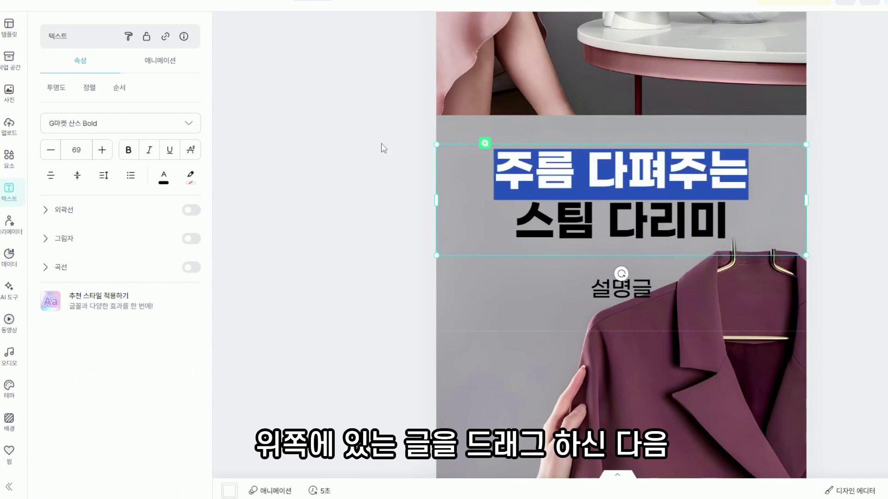
pyautogui.click(187, 123)
pyautogui.click(148, 230)
pyautogui.press('Escape')
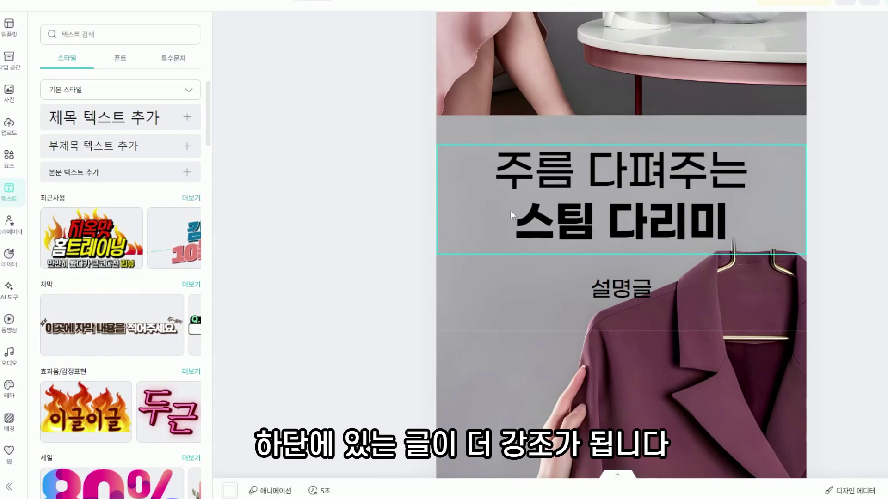
# Step: Lengthen the jacket section's description to three lines of repeated 설명글 text and move it slightly lower beneath the title
pyautogui.doubleClick(773, 280)
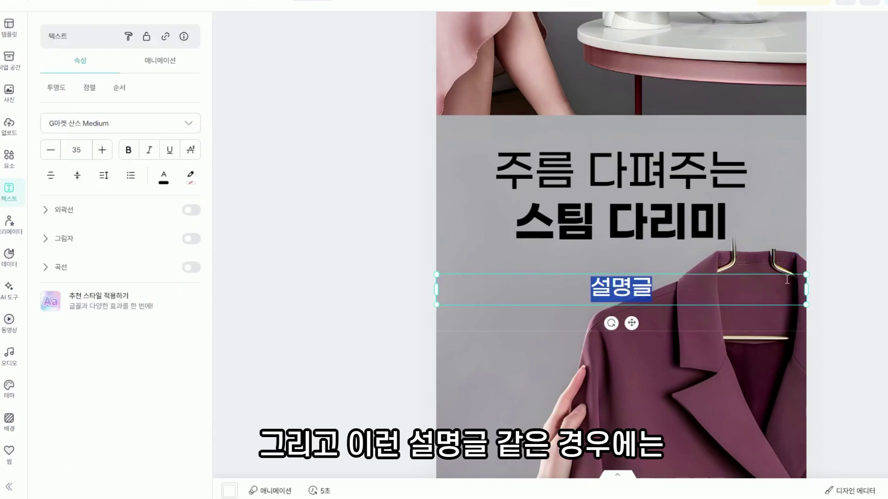
pyautogui.press('Right')
pyautogui.hotkey('ctrl', 'v')
pyautogui.hotkey('ctrl', 'v')
pyautogui.hotkey('ctrl', 'v')
pyautogui.hotkey('ctrl', 'v')
pyautogui.hotkey('ctrl', 'v')
pyautogui.hotkey('ctrl', 'v')
pyautogui.hotkey('ctrl', 'v')
pyautogui.hotkey('ctrl', 'v')
pyautogui.hotkey('ctrl', 'v')
pyautogui.hotkey('ctrl', 'v')
pyautogui.hotkey('ctrl', 'v')
pyautogui.hotkey('ctrl', 'v')
pyautogui.hotkey('ctrl', 'v')
pyautogui.hotkey('ctrl', 'v')
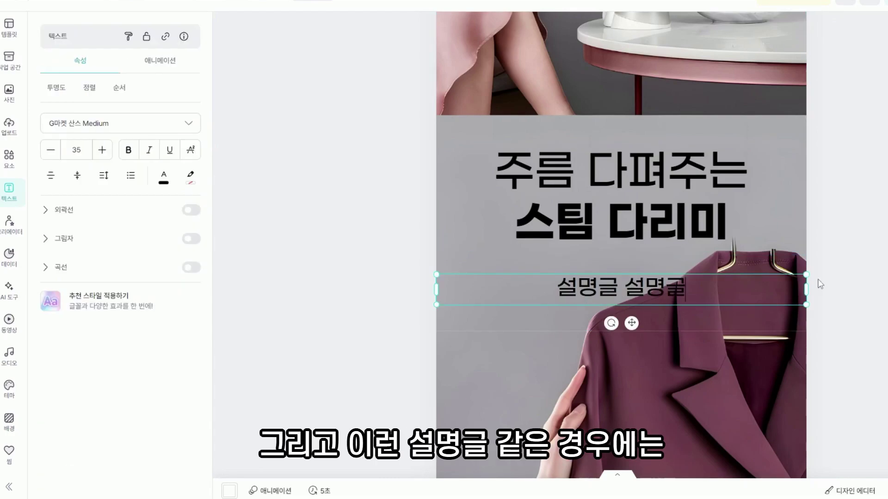
pyautogui.click(820, 284)
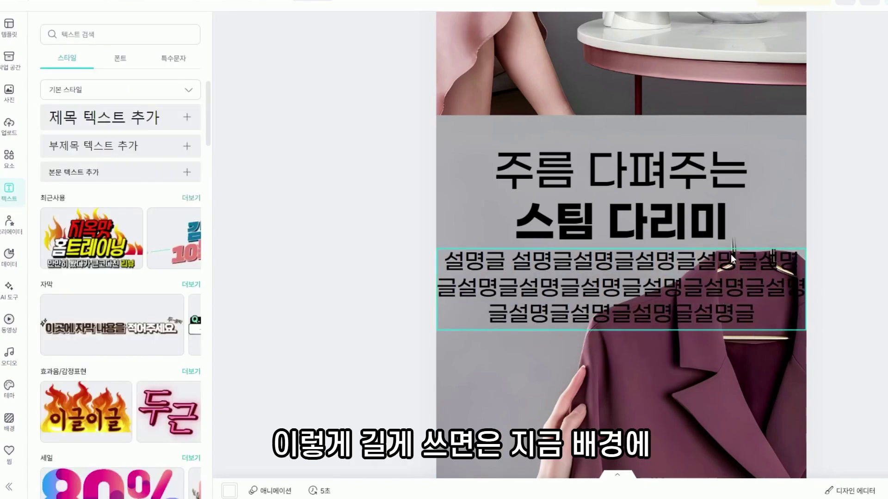
pyautogui.moveTo(730, 256); pyautogui.dragTo(731, 277)
pyautogui.scroll(-2, 697, 227)
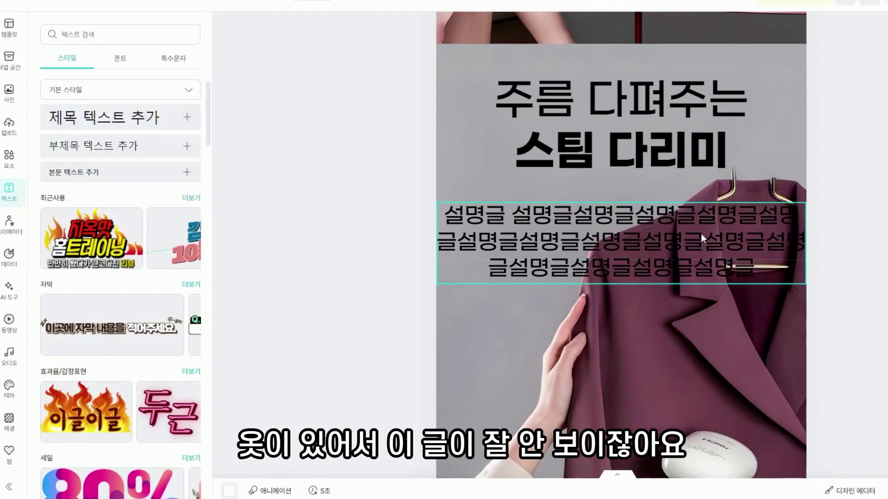
# Step: Change the jacket section's three-line description to G마켓 산스 Bold and colour all its text white (#FFFFFF)
pyautogui.click(692, 235)
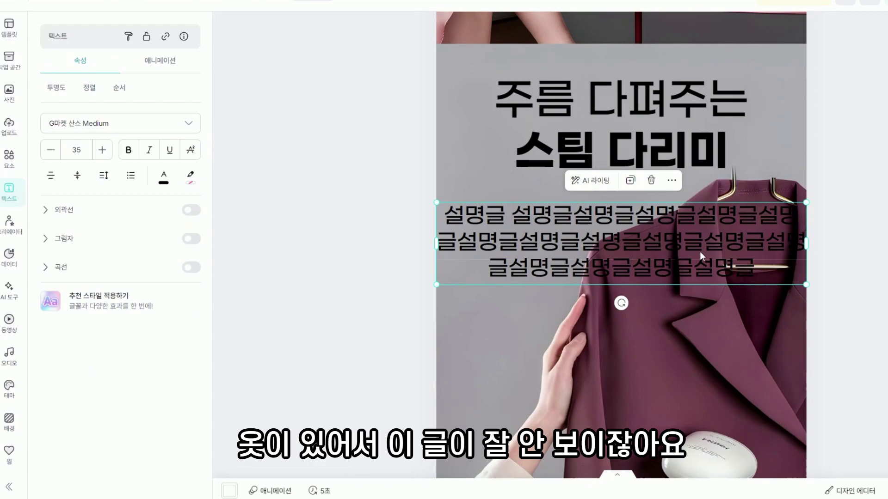
pyautogui.hotkey('ctrl', 'b')
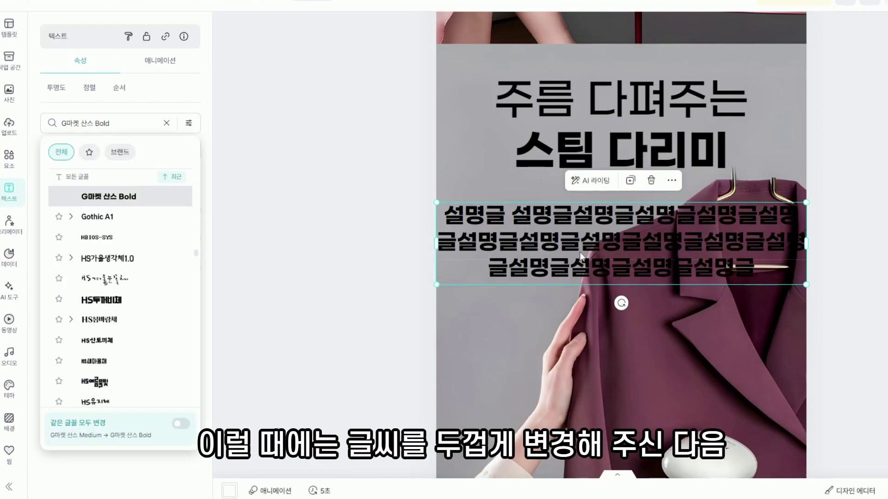
pyautogui.doubleClick(580, 257)
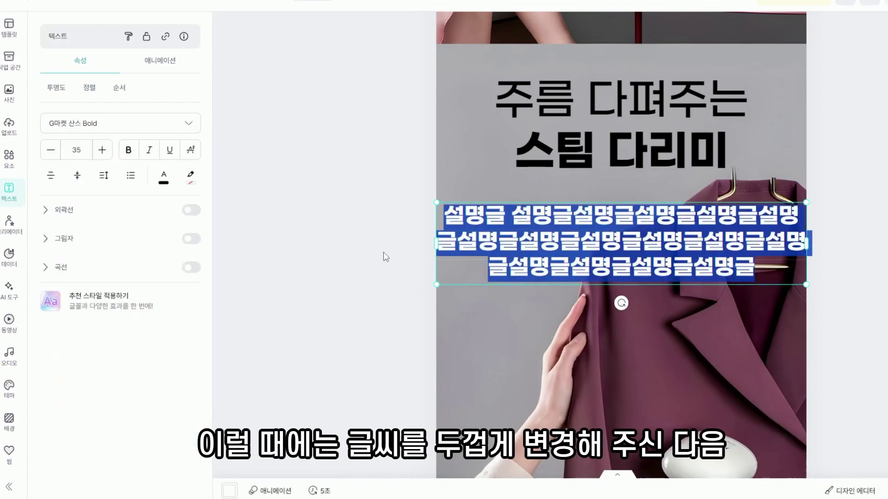
pyautogui.click(164, 177)
pyautogui.click(318, 166)
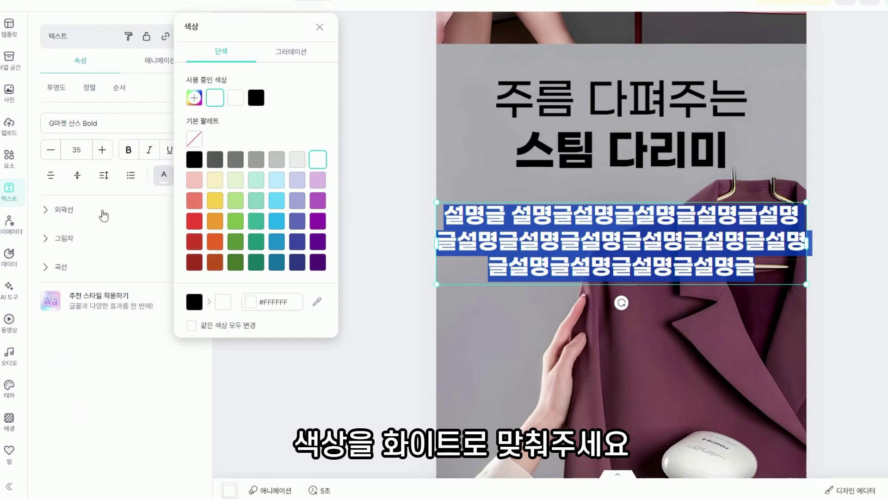
pyautogui.click(144, 225)
# Step: Add a black outline to the jacket section's description text and increase the outline's thickness
pyautogui.click(191, 212)
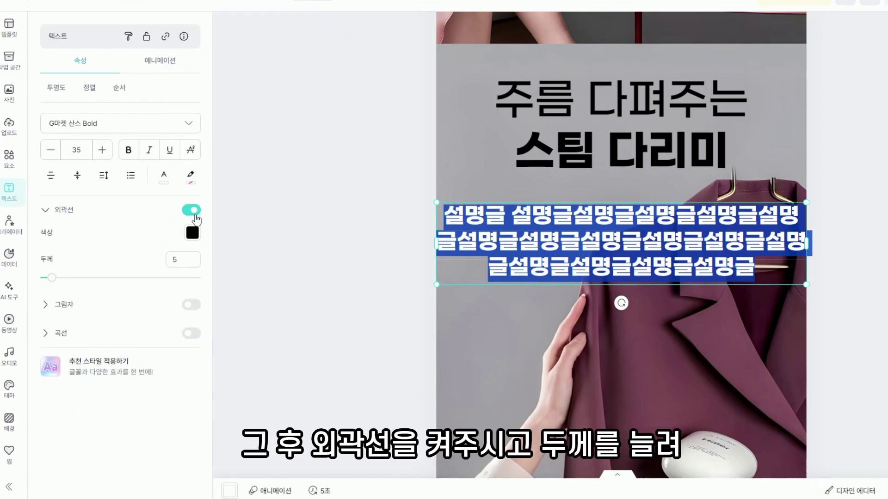
pyautogui.moveTo(51, 277); pyautogui.dragTo(72, 278)
pyautogui.click(318, 287)
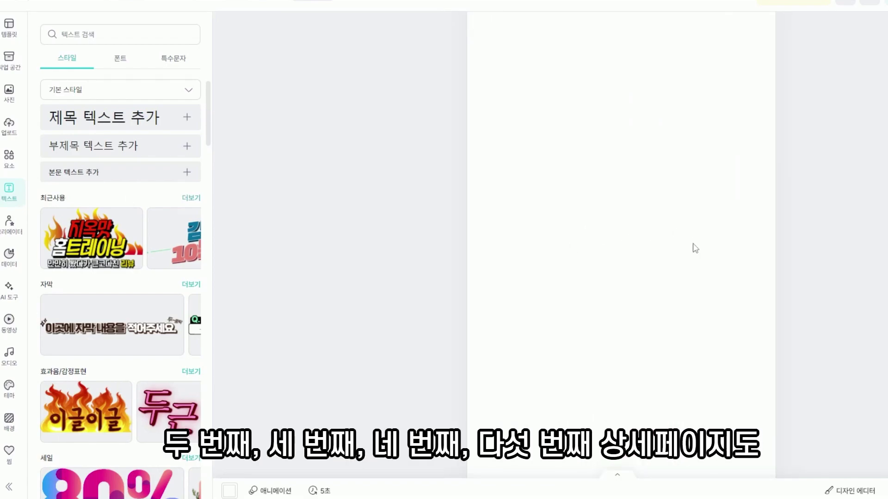
# Step: Insert a grey square shape and resize it into a bar covering the first row of the Chinese spec table
pyautogui.scroll(1, 702, 249)
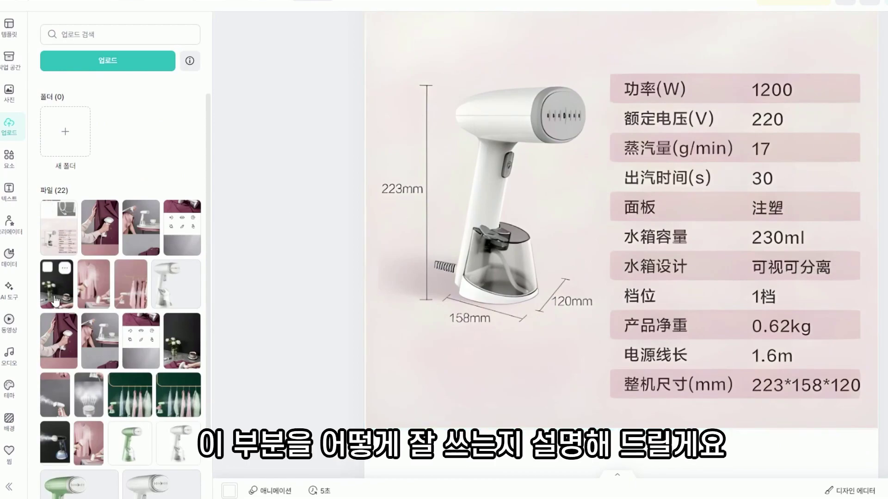
pyautogui.click(9, 158)
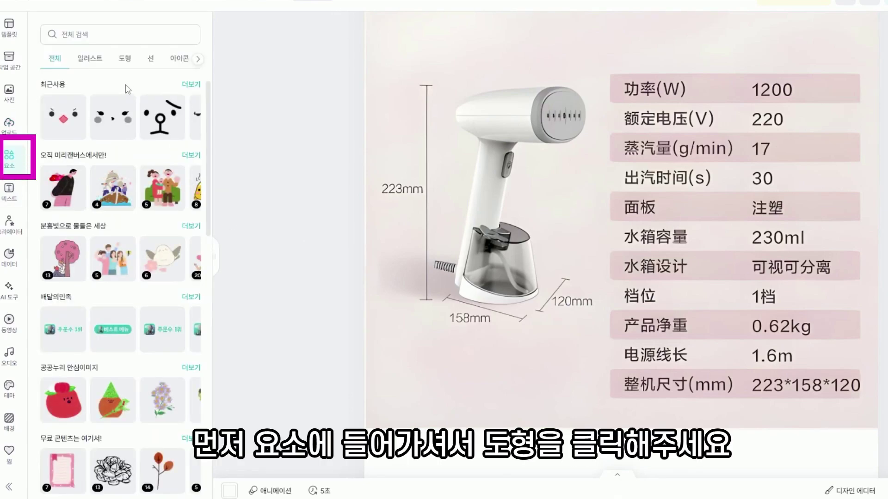
pyautogui.click(126, 60)
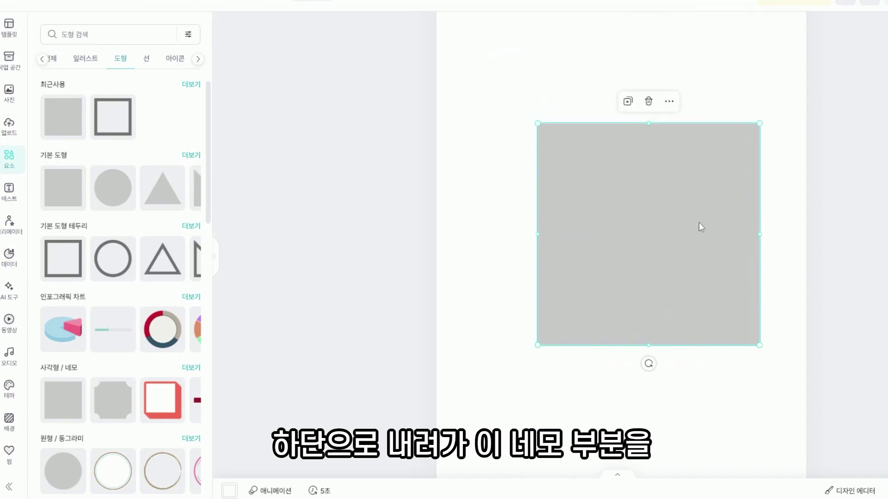
pyautogui.scroll(5, 698, 226)
pyautogui.moveTo(678, 417); pyautogui.dragTo(755, 208)
pyautogui.moveTo(829, 307); pyautogui.dragTo(672, 148)
pyautogui.scroll(2, 708, 123)
pyautogui.scroll(3, 622, 97)
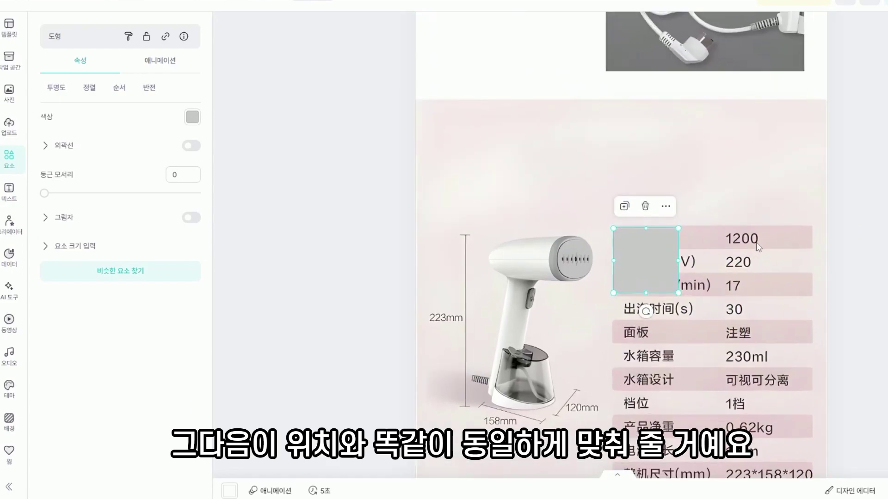
pyautogui.moveTo(690, 256); pyautogui.dragTo(860, 246)
pyautogui.moveTo(735, 298); pyautogui.dragTo(743, 247)
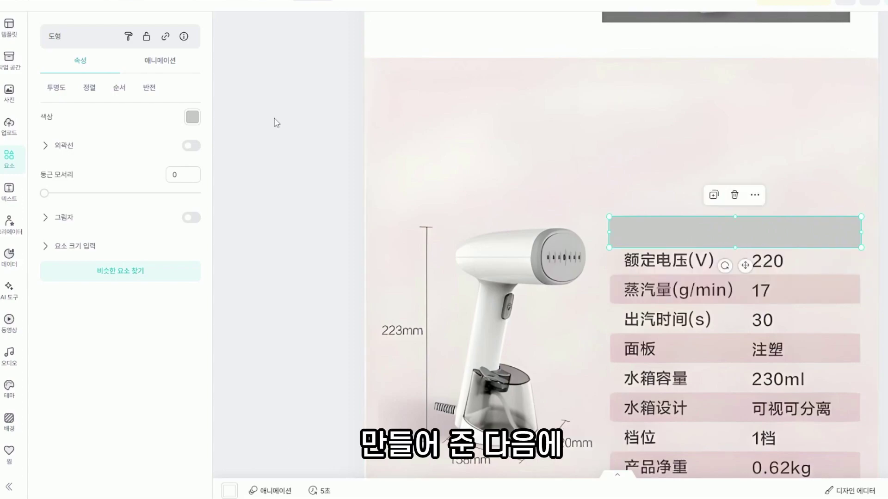
# Step: Recolour the bar with the darker pink #E8D6D2 sampled from one of the table's dark rows
pyautogui.click(193, 118)
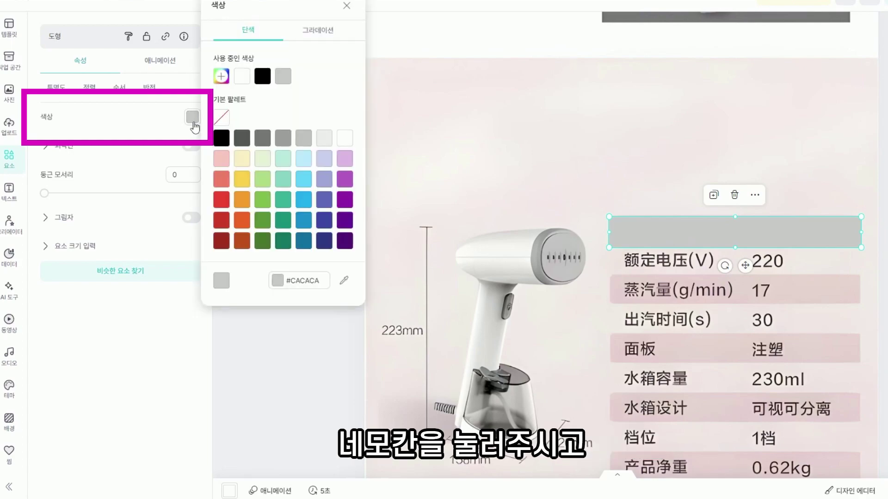
pyautogui.click(344, 283)
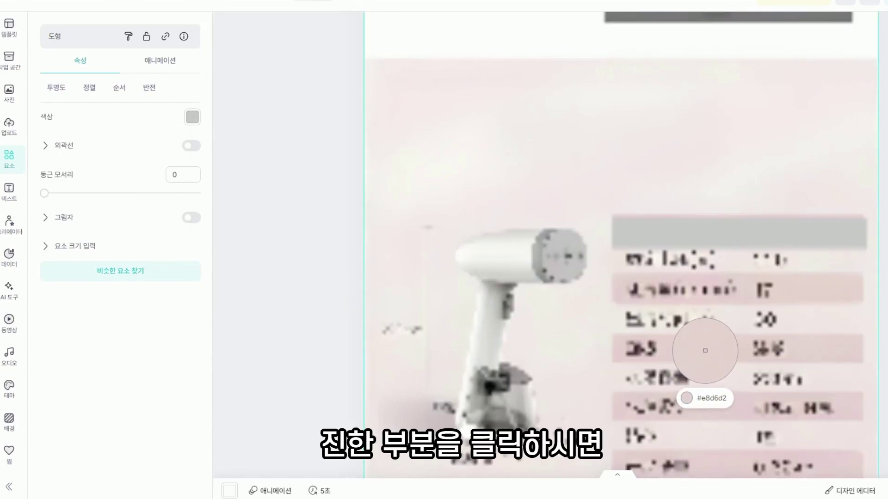
pyautogui.click(705, 350)
pyautogui.click(857, 254)
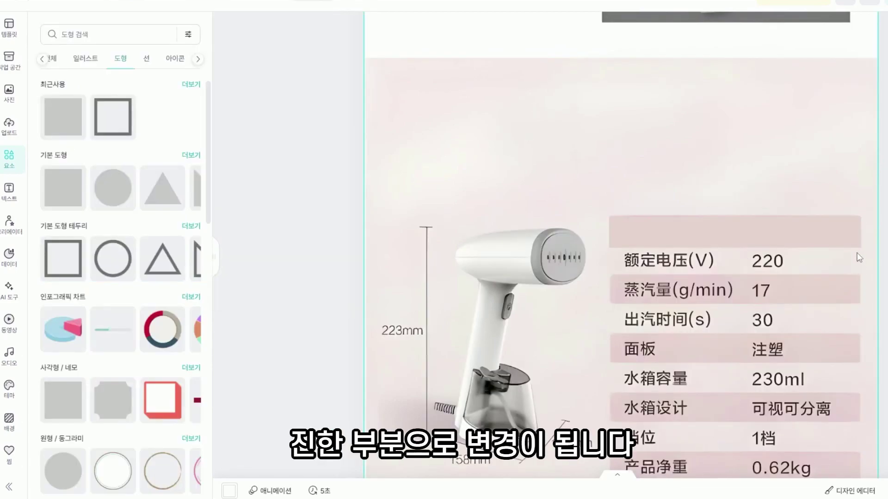
# Step: Duplicate the darker pink bar over every other dark row of the spec table, down to the last row
pyautogui.scroll(-3, 833, 284)
pyautogui.scroll(2, 833, 284)
pyautogui.scroll(2, 833, 284)
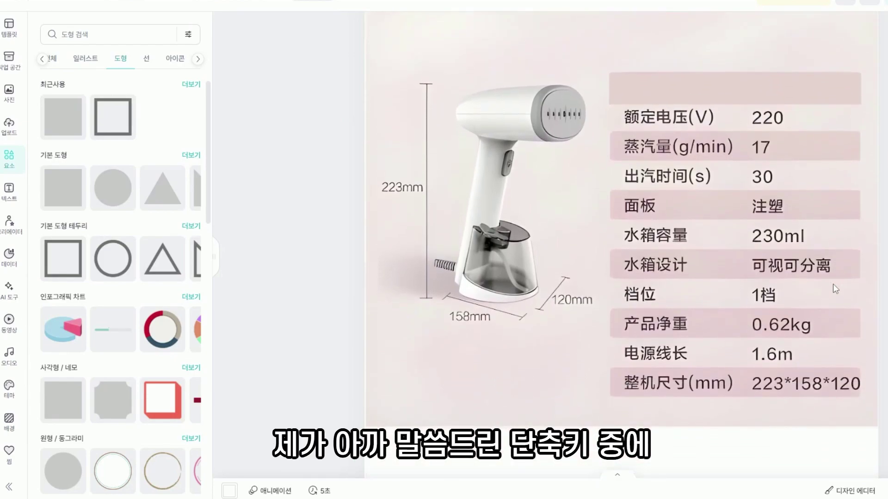
pyautogui.moveTo(810, 97); pyautogui.dragTo(813, 150)
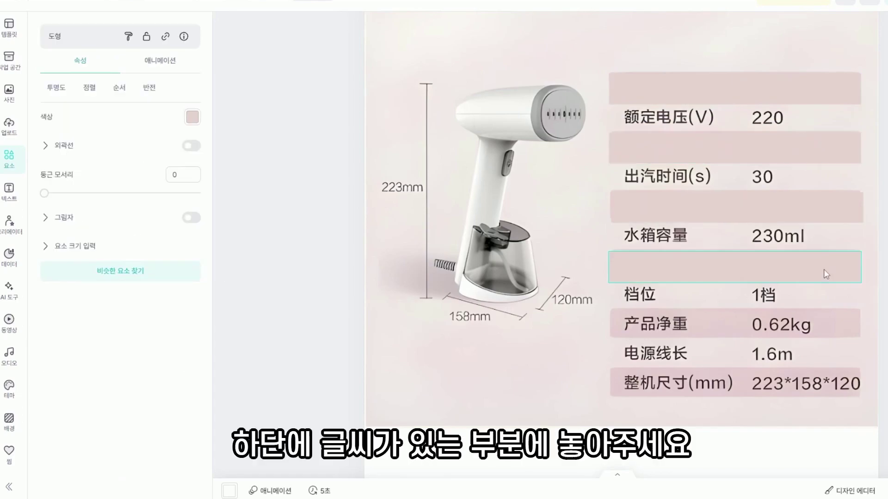
pyautogui.moveTo(823, 270); pyautogui.dragTo(810, 386)
pyautogui.click(805, 123)
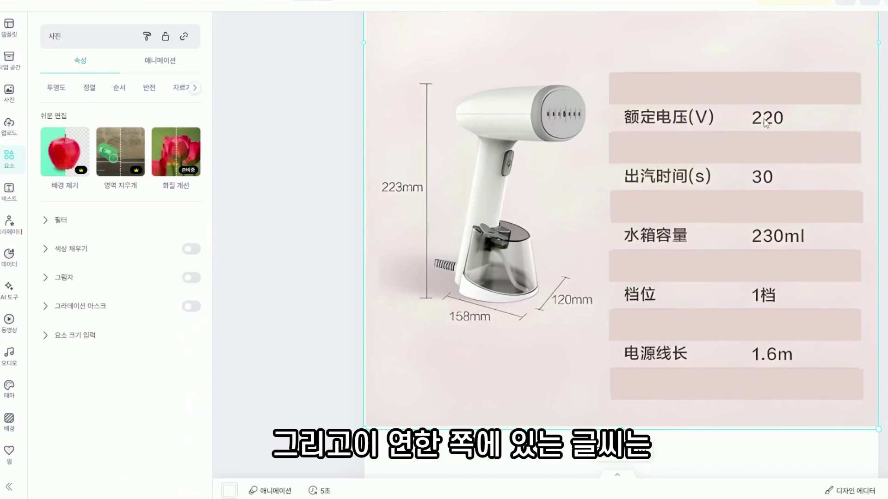
# Step: Cover the spec table's light rows with copies of the bar, recoloured to #F1E6E4 sampled from the image's pale background
pyautogui.moveTo(748, 90); pyautogui.dragTo(750, 119)
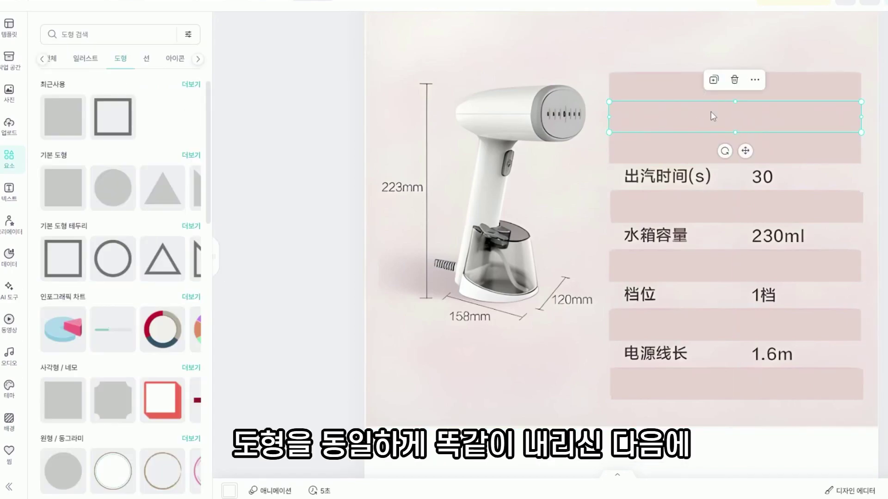
pyautogui.click(192, 117)
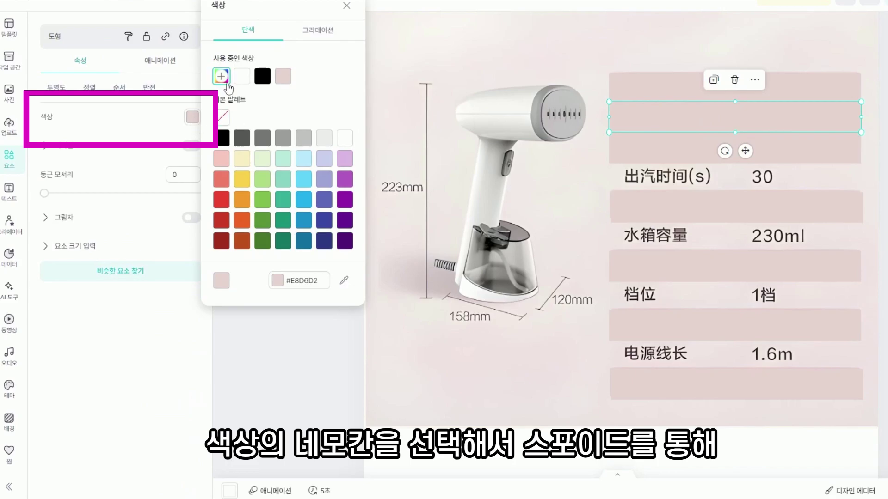
pyautogui.click(344, 280)
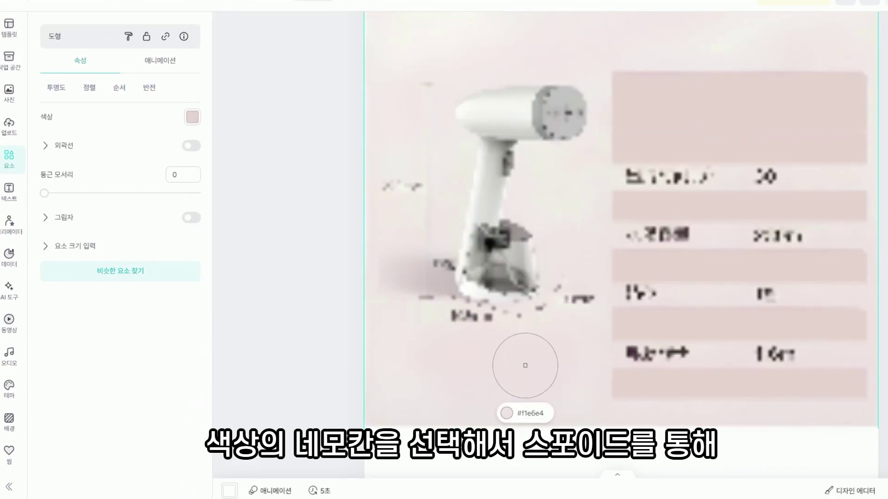
pyautogui.click(527, 369)
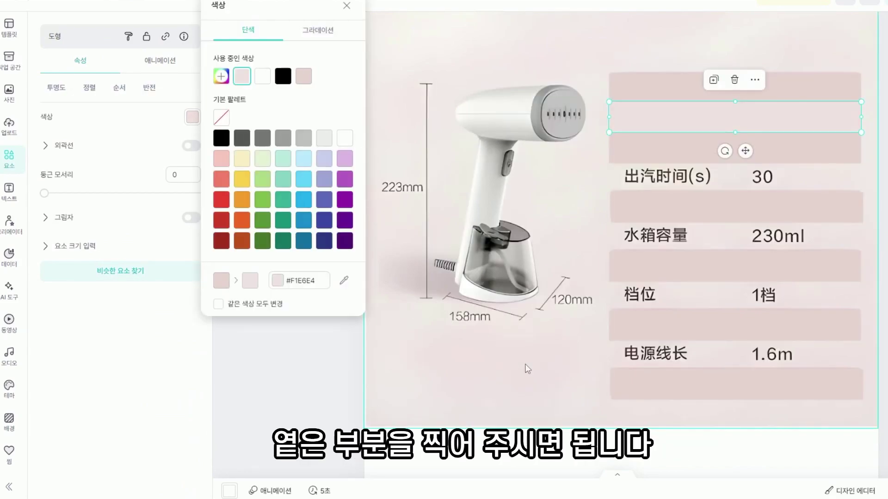
pyautogui.click(871, 148)
pyautogui.moveTo(823, 125); pyautogui.dragTo(797, 357)
pyautogui.click(864, 366)
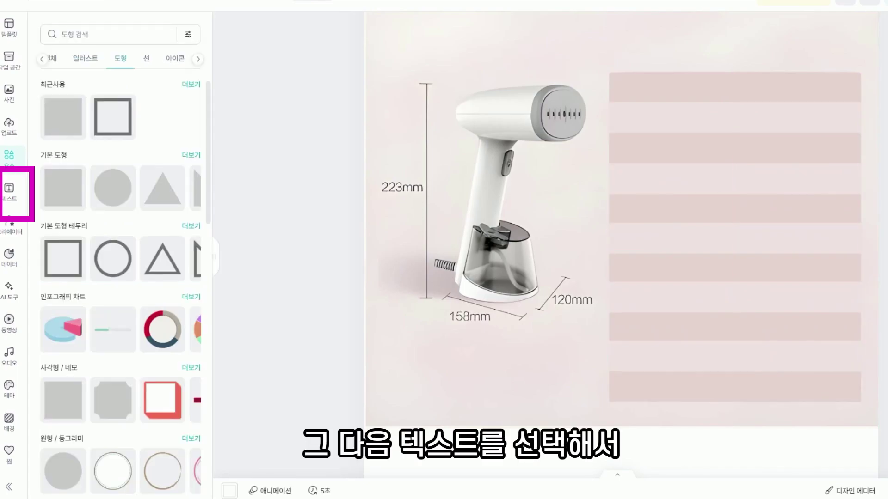
# Step: Add a subtitle text at the start of the spec table in the G마켓 산스 Medium font
pyautogui.click(10, 191)
pyautogui.click(185, 145)
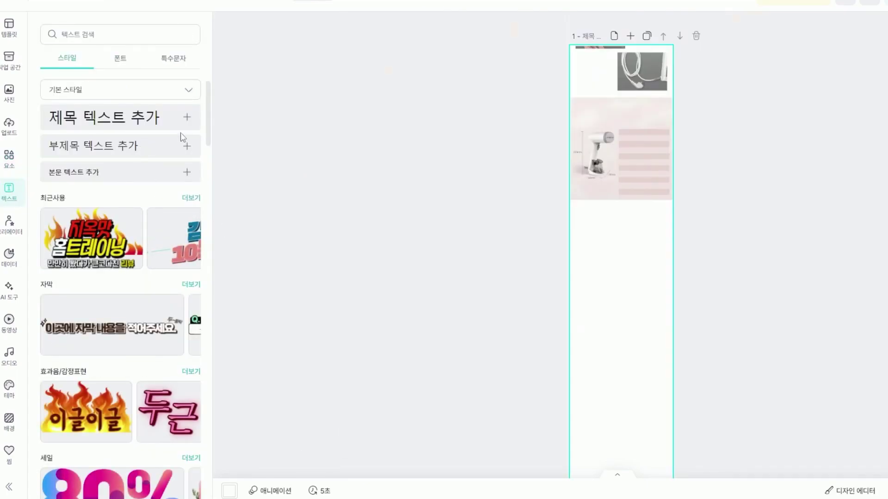
pyautogui.click(645, 347)
pyautogui.moveTo(634, 338); pyautogui.dragTo(640, 168)
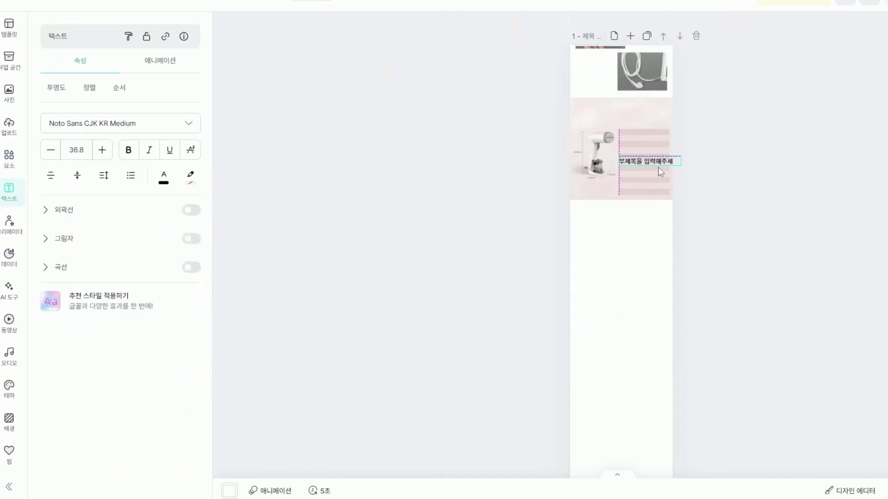
pyautogui.scroll(5, 640, 168)
pyautogui.click(130, 124)
pyautogui.click(188, 123)
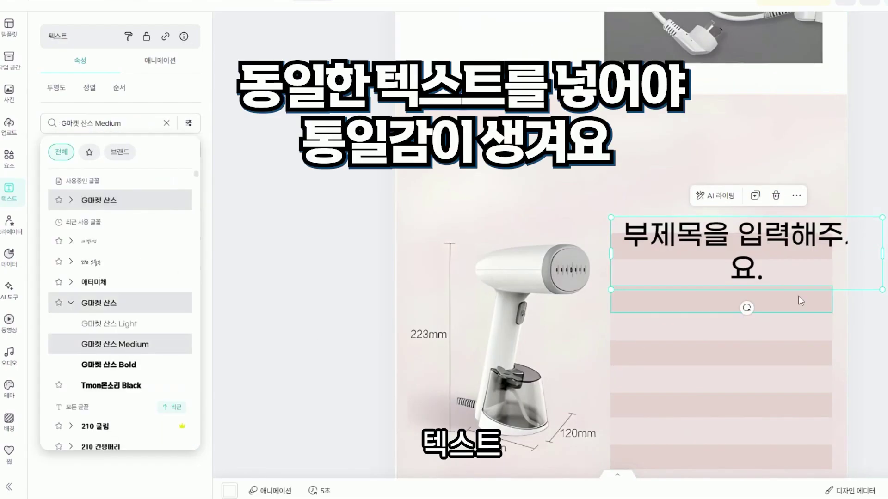
pyautogui.press('Escape')
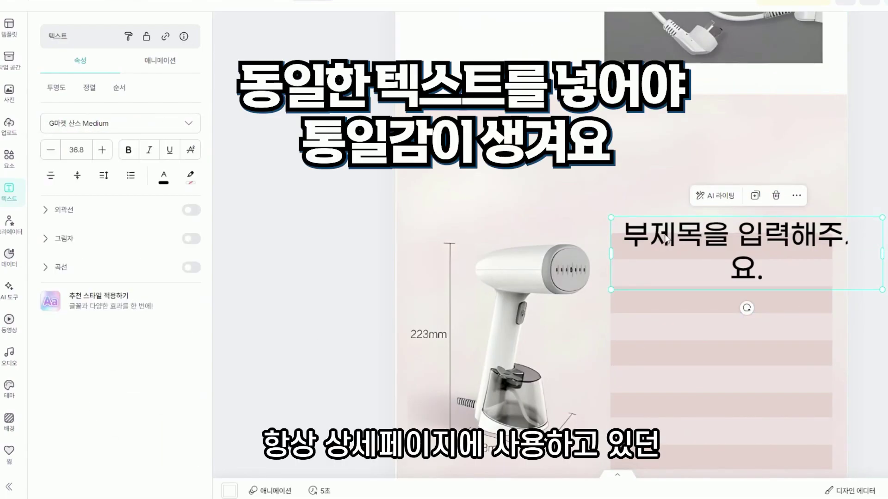
# Step: Set the subtitle text to size 20, fit its box to the first row's width and left-align it
pyautogui.click(87, 153)
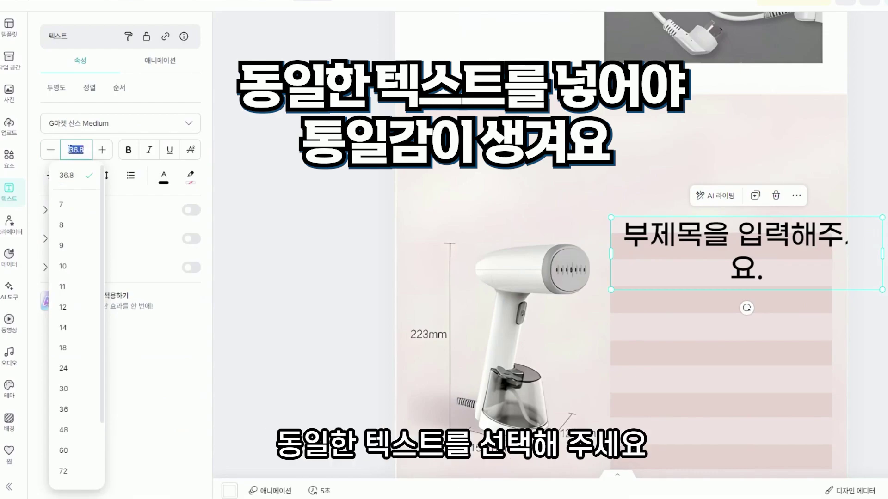
pyautogui.write('20')
pyautogui.moveTo(882, 254); pyautogui.dragTo(831, 253)
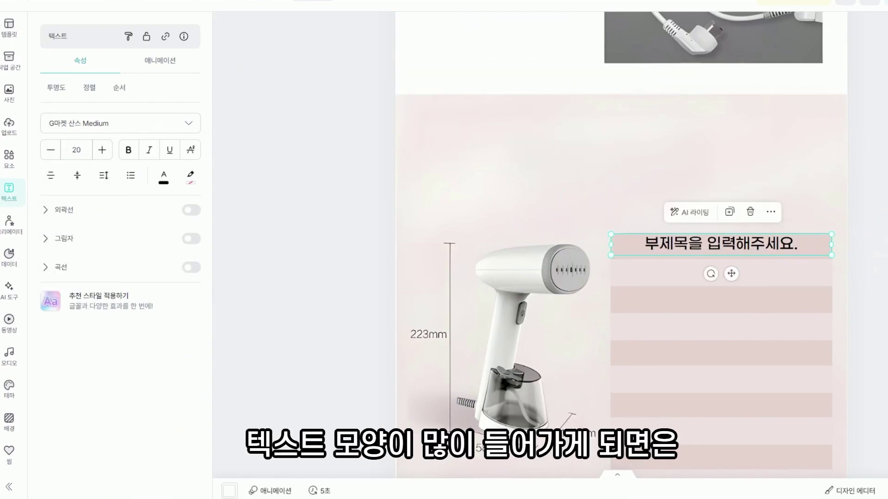
pyautogui.click(697, 272)
pyautogui.click(686, 249)
pyautogui.click(50, 176)
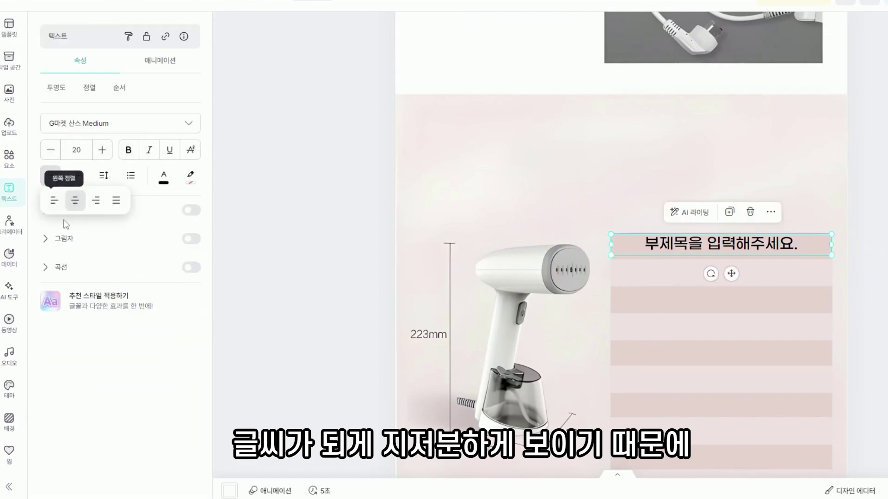
pyautogui.click(54, 199)
# Step: Replace the placeholder with the labels 출력, 정격전압, 증기량, 예열시간, 소재, 물용량, 단계조절, 중량, 선 길이 and 사이즈, one per line
pyautogui.scroll(3, 630, 271)
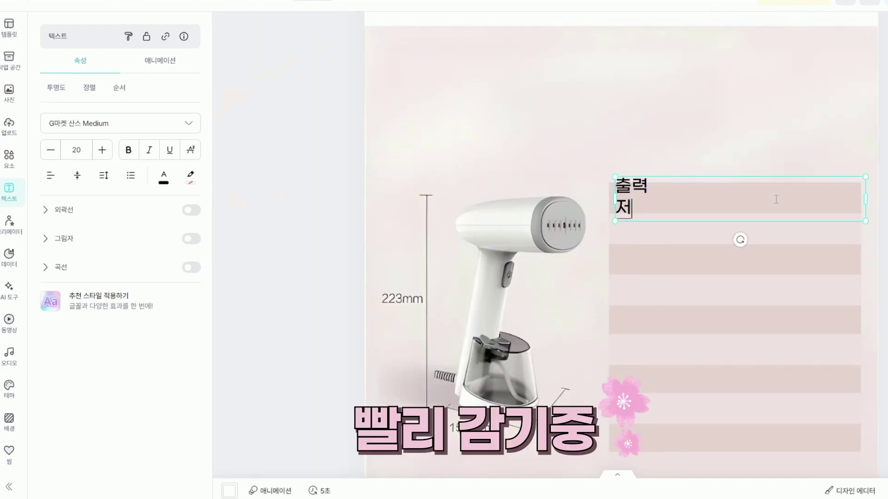
pyautogui.write('정격전압')
pyautogui.press('Return')
pyautogui.write('증기량')
pyautogui.press('Return')
pyautogui.write('ㅇㅖ열시간 소재 물용량 단계조절 중량 선 ㄱ')
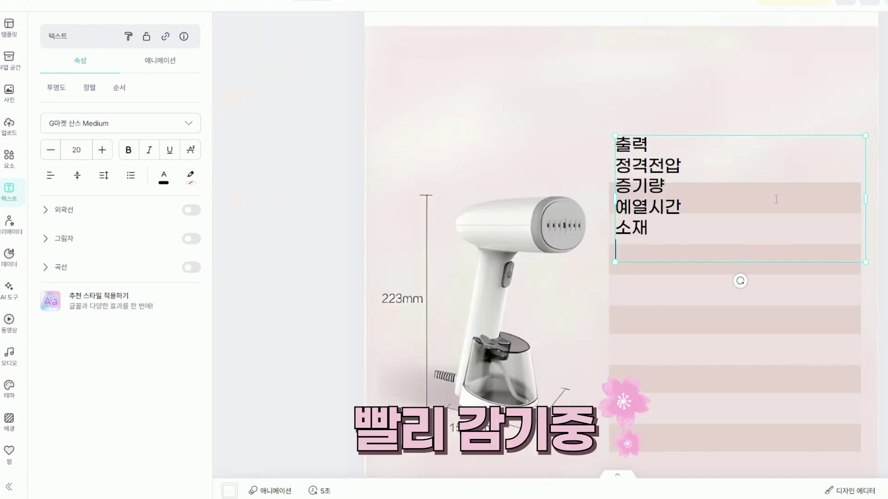
pyautogui.write('ㅣㄹ이')
pyautogui.press('Return')
pyautogui.write('사이즈')
# Step: Move the label list down to the first row and set its line spacing to 1.74 so the labels match the rows
pyautogui.moveTo(646, 144); pyautogui.dragTo(646, 226)
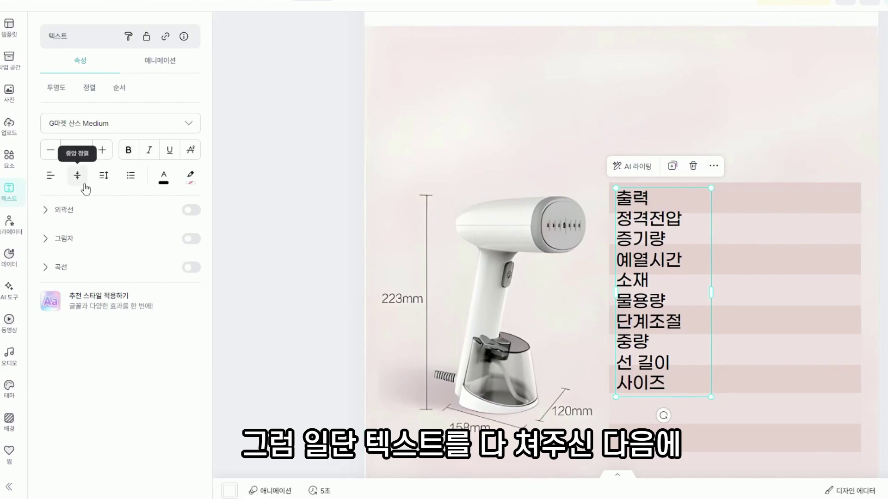
pyautogui.click(103, 175)
pyautogui.click(104, 175)
pyautogui.click(104, 176)
pyautogui.moveTo(100, 264); pyautogui.dragTo(122, 266)
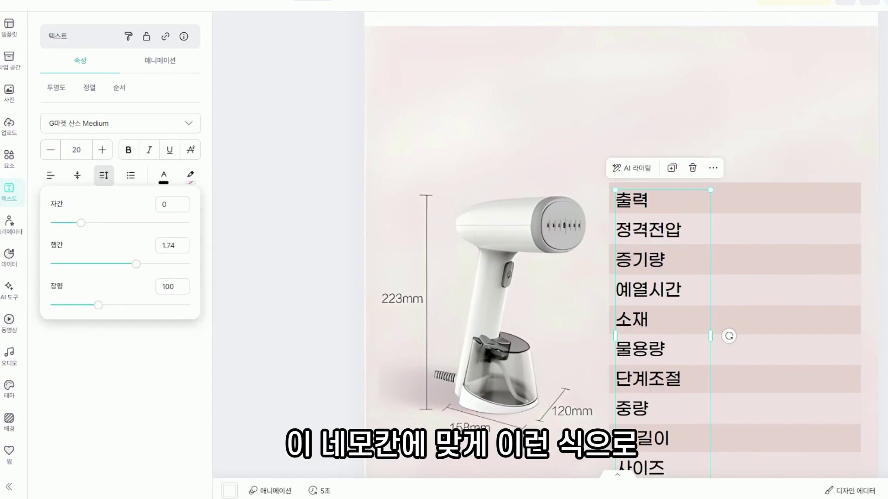
pyautogui.press('Escape')
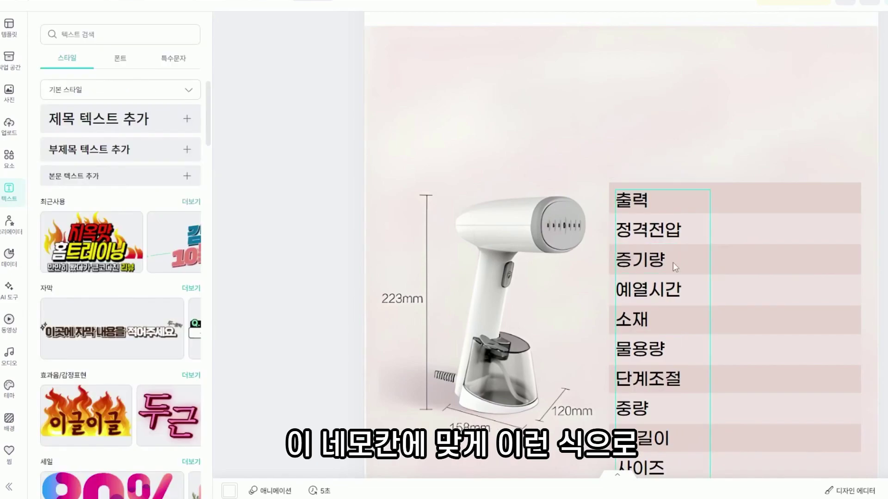
# Step: Duplicate the label list beside the original as a second column in the spec table
pyautogui.moveTo(642, 262); pyautogui.dragTo(741, 237)
pyautogui.press('Escape')
pyautogui.click(642, 237)
pyautogui.click(737, 237)
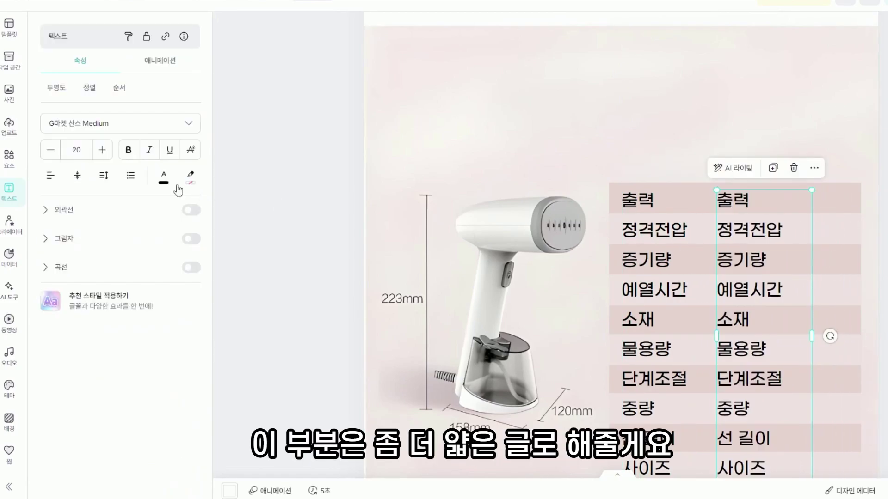
# Step: Set the duplicated spec column to G마켓 산스 Light and replace its text with 1200W, 220V and 17(g/min), one per line
pyautogui.click(115, 123)
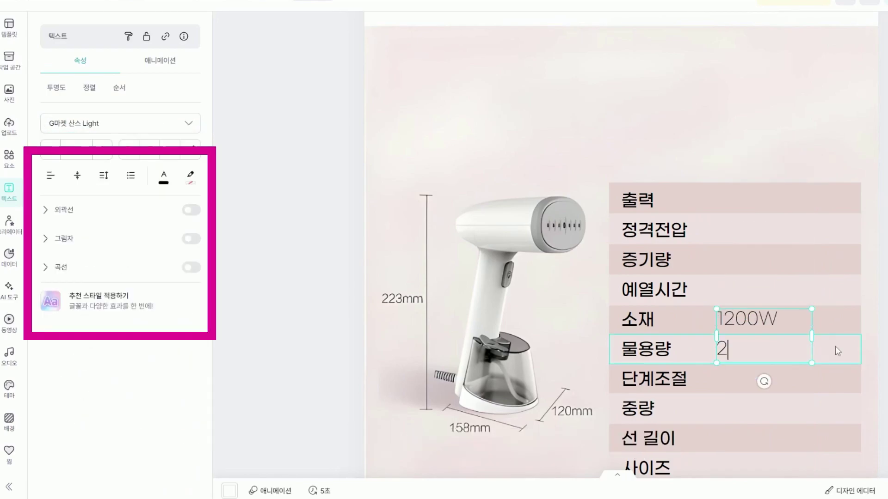
pyautogui.write('20V')
pyautogui.press('Return')
pyautogui.write('17(g/min')
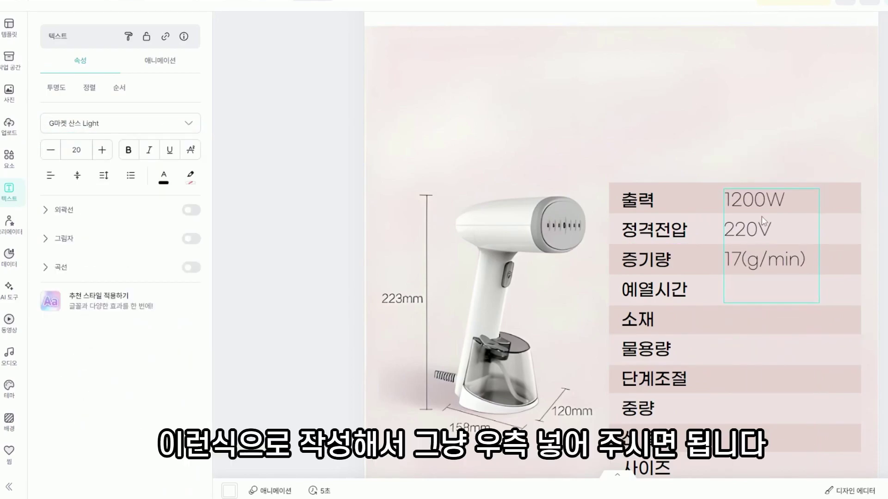
# Step: Move the value list beside the spec labels so its first line sits in the 출력 row
pyautogui.moveTo(762, 220); pyautogui.dragTo(753, 217)
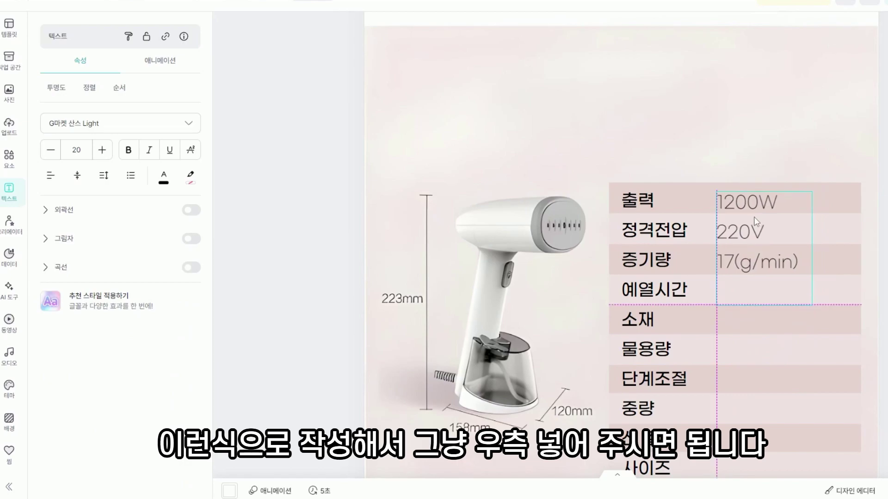
pyautogui.press('Escape')
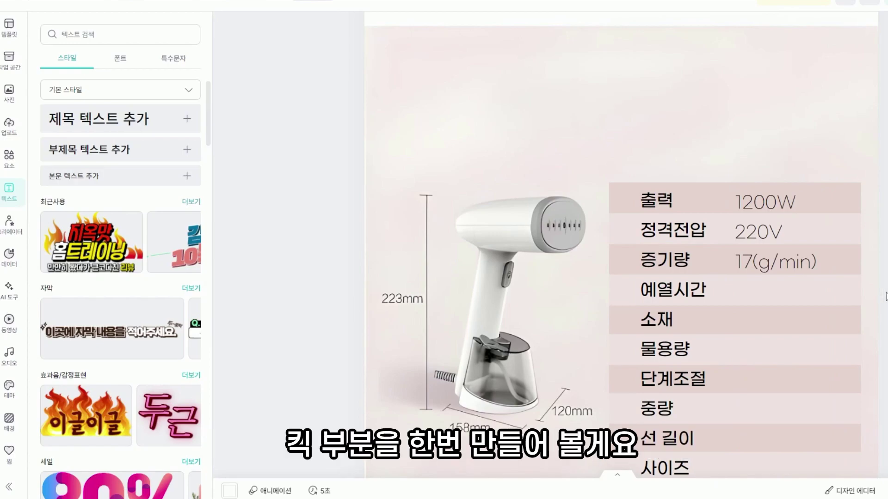
pyautogui.scroll(-3, 885, 296)
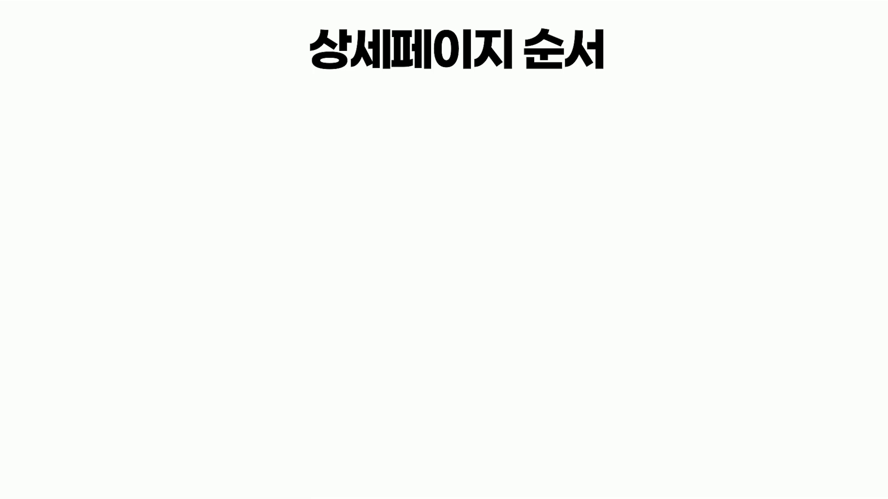
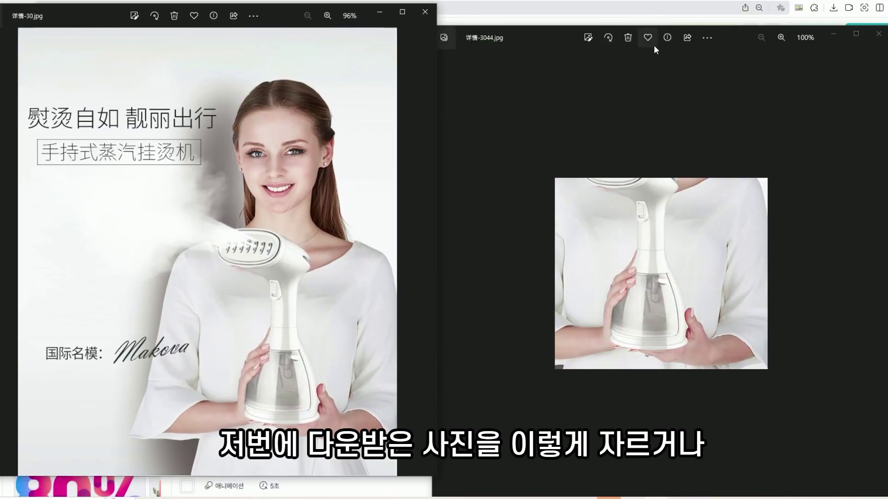
pyautogui.moveTo(729, 37); pyautogui.dragTo(730, 28)
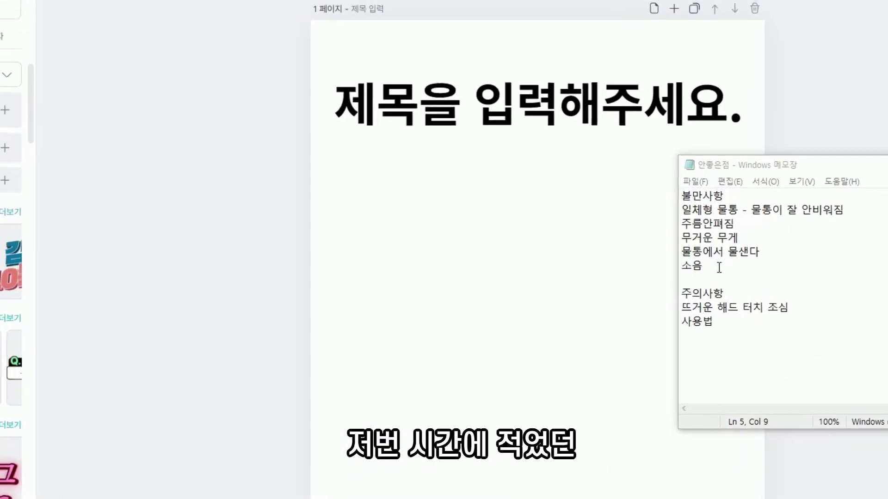
pyautogui.moveTo(707, 267); pyautogui.dragTo(681, 210)
pyautogui.click(727, 266)
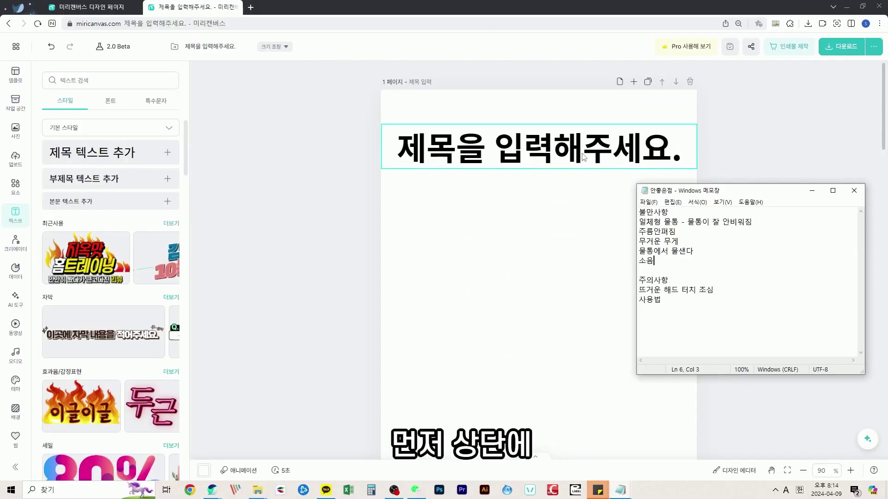
# Step: Replace the placeholder title on the new page with two lines: 업그레이드 신제품 and 완벽 스팀다리미 공개
pyautogui.doubleClick(582, 157)
pyautogui.write('업그레이드 신제품')
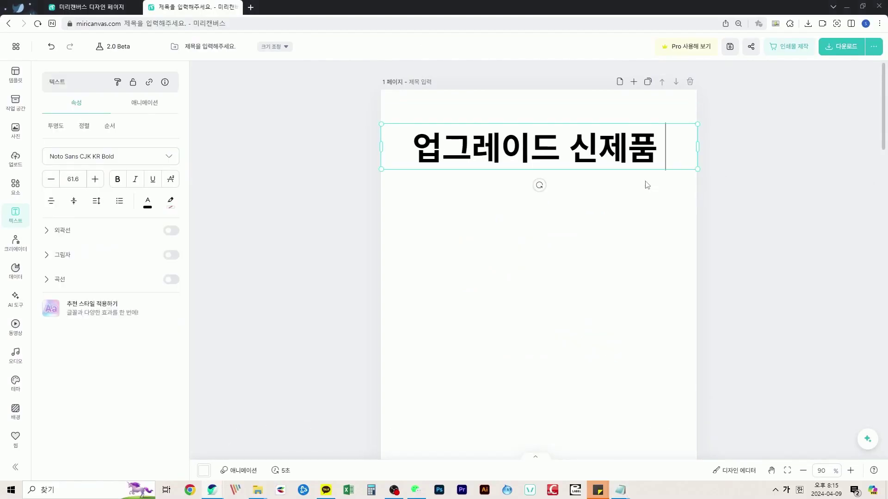
pyautogui.press('Return')
pyautogui.write('완벽 스팀')
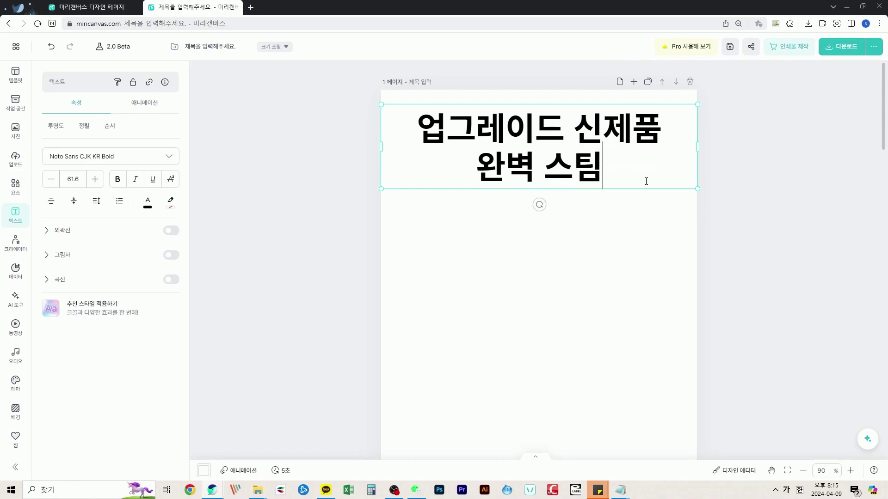
pyautogui.write('다리미 공개')
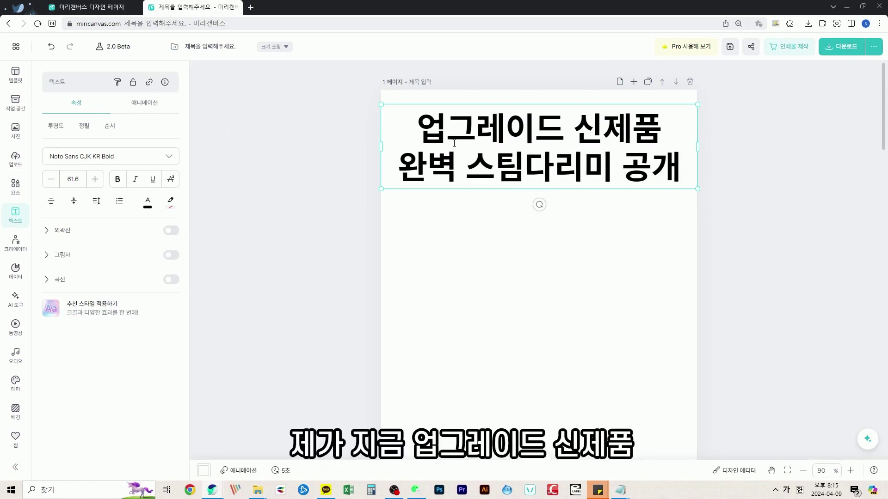
# Step: Scale the title down to size 57.7 and position it slightly lower, centred near the page's upper edge
pyautogui.click(332, 131)
pyautogui.moveTo(616, 152); pyautogui.dragTo(625, 175)
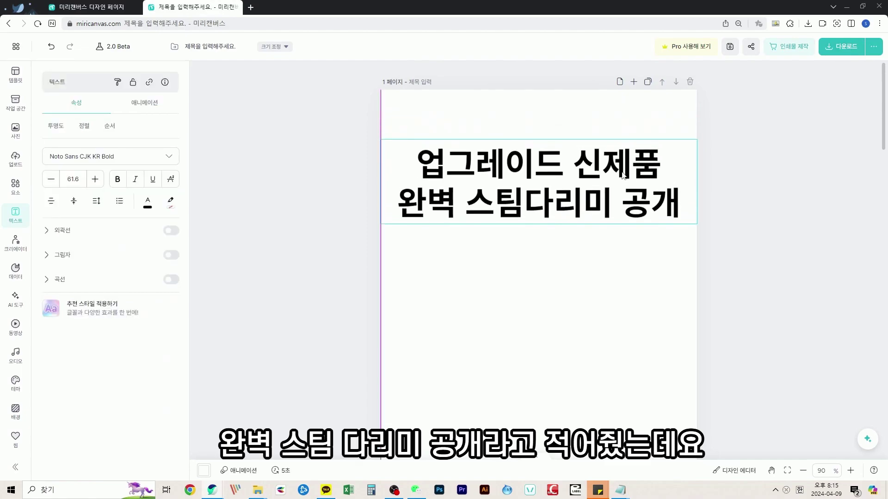
pyautogui.moveTo(692, 221); pyautogui.dragTo(686, 204)
pyautogui.moveTo(603, 168); pyautogui.dragTo(604, 164)
pyautogui.click(608, 241)
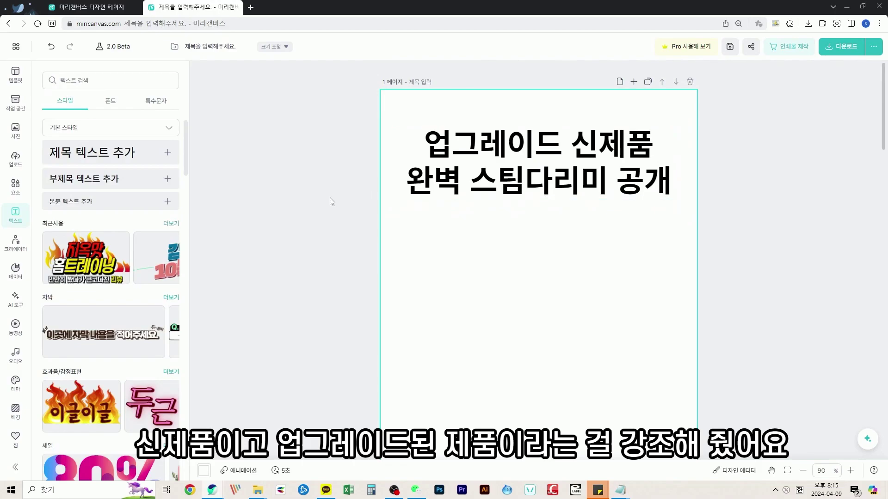
# Step: Change the title's second line, 완벽 스팀다리미 공개, to the thinner Noto Sans CJK KR Regular font
pyautogui.click(488, 157)
pyautogui.doubleClick(537, 187)
pyautogui.click(571, 157)
pyautogui.doubleClick(561, 147)
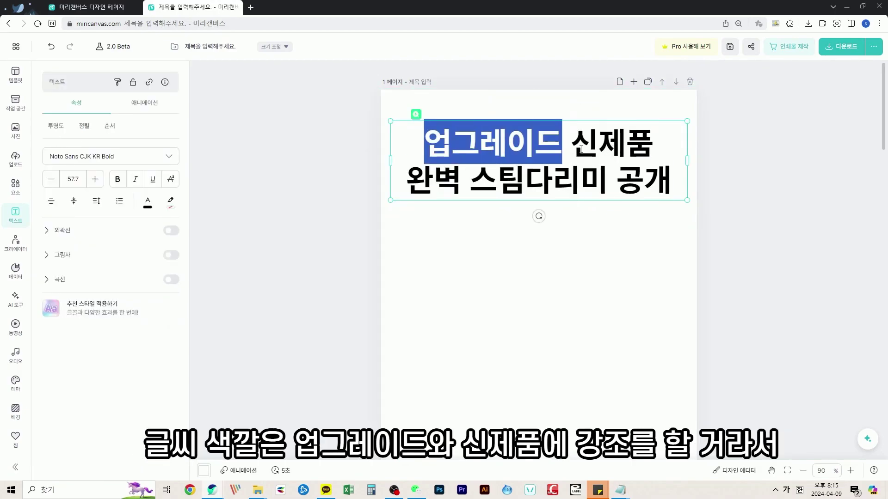
pyautogui.moveTo(581, 149); pyautogui.dragTo(655, 148)
pyautogui.moveTo(675, 180); pyautogui.dragTo(403, 186)
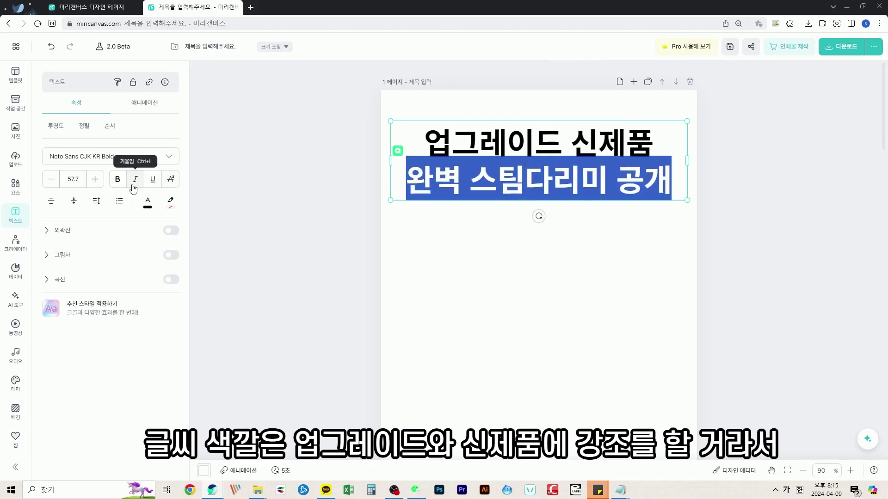
pyautogui.click(168, 157)
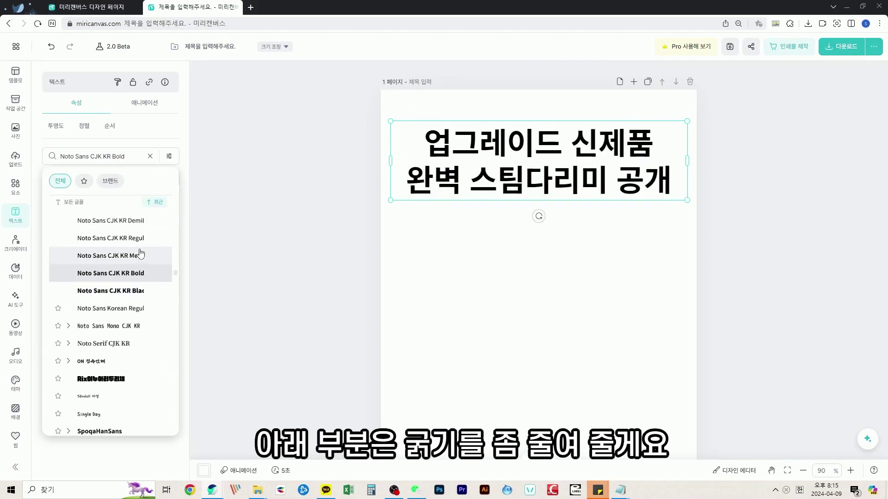
pyautogui.click(170, 241)
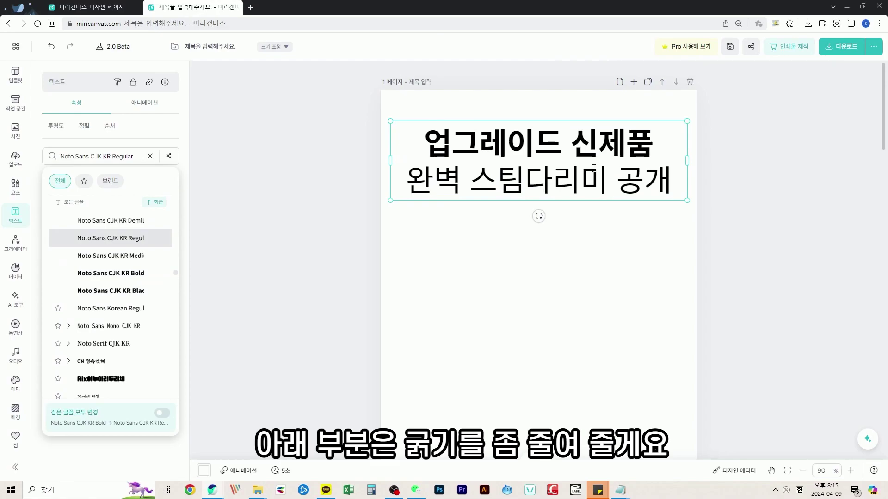
pyautogui.moveTo(655, 141); pyautogui.dragTo(402, 139)
pyautogui.click(339, 176)
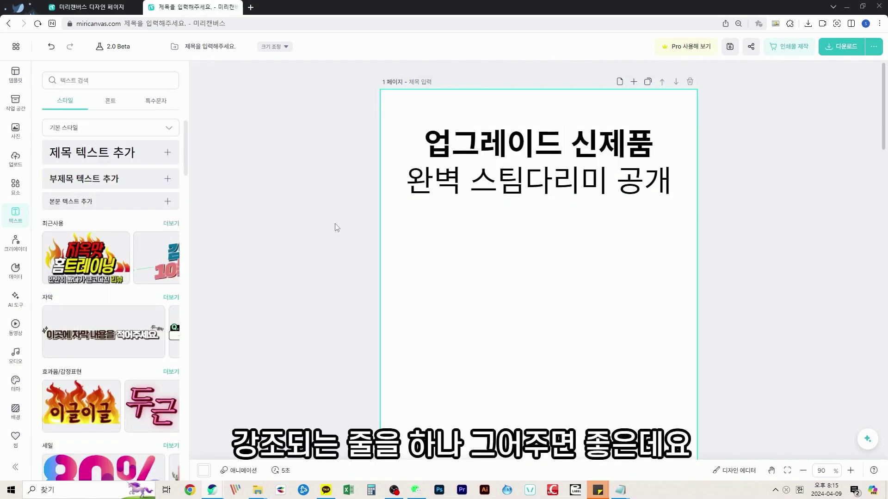
# Step: Add a basic square shape, stretch it into a thin wide bar and place it along the bottom of the title's first line
pyautogui.click(19, 188)
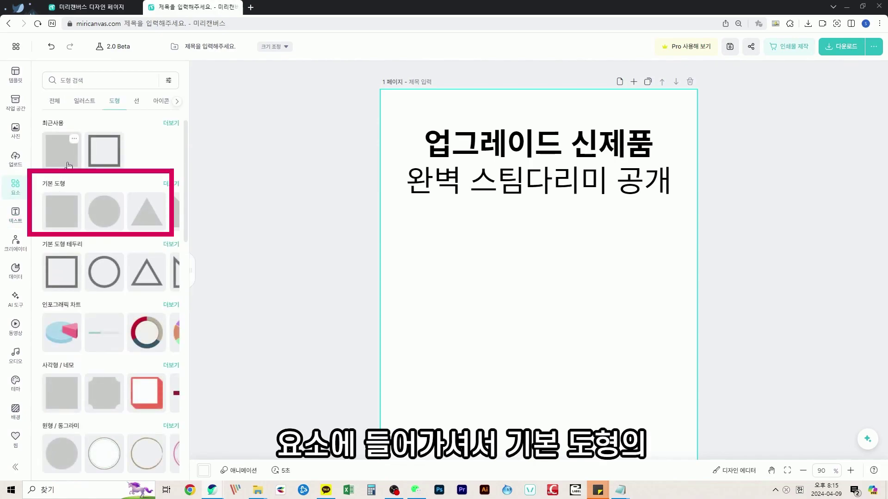
pyautogui.scroll(-1, 593, 345)
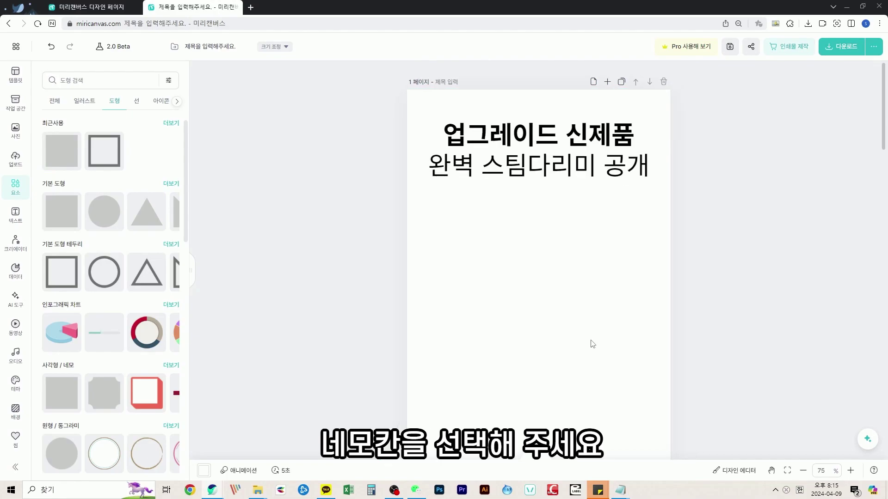
pyautogui.scroll(-5, 592, 344)
pyautogui.moveTo(546, 261)
pyautogui.mouseDown()
pyautogui.moveTo(547, 163)
pyautogui.moveTo(548, 269)
pyautogui.mouseUp()
pyautogui.scroll(5, 547, 163)
pyautogui.moveTo(635, 279); pyautogui.dragTo(671, 279)
pyautogui.moveTo(438, 274); pyautogui.dragTo(425, 275)
pyautogui.moveTo(610, 278); pyautogui.dragTo(611, 163)
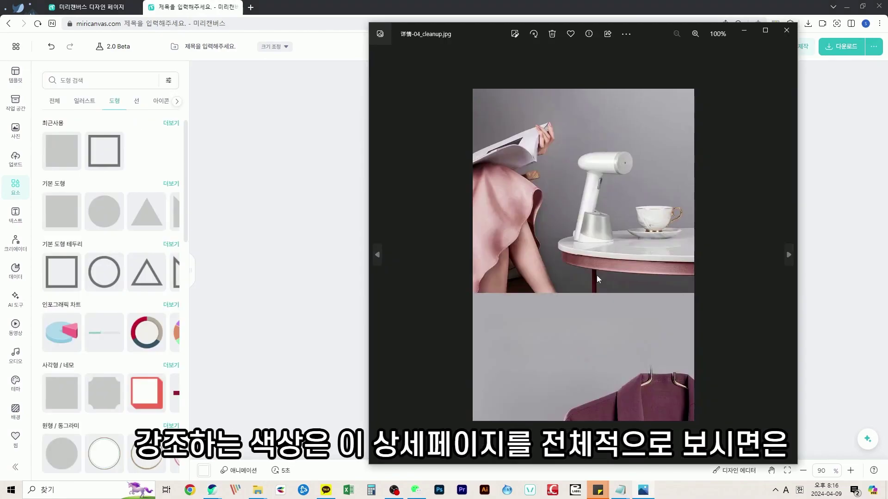
# Step: Browse the product photos for a matching accent colour and add the grey-and-pink blouse comparison photo to the page below the title
pyautogui.scroll(-4, 596, 275)
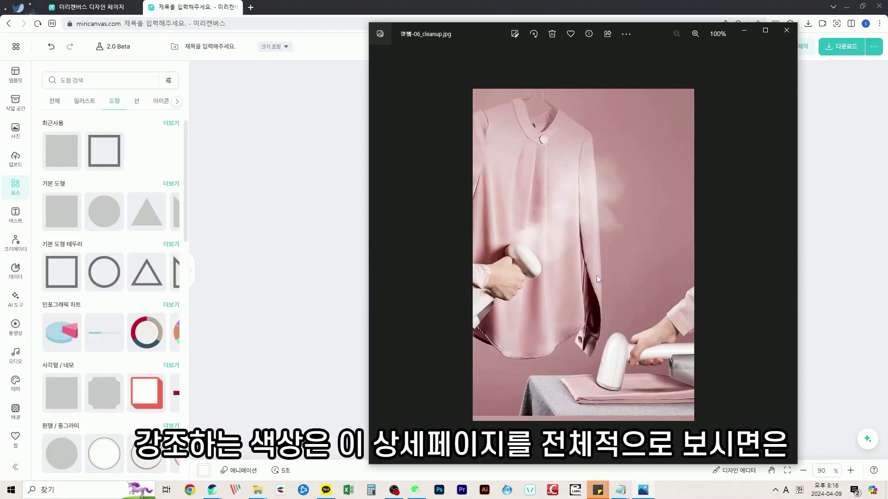
pyautogui.scroll(-3, 595, 276)
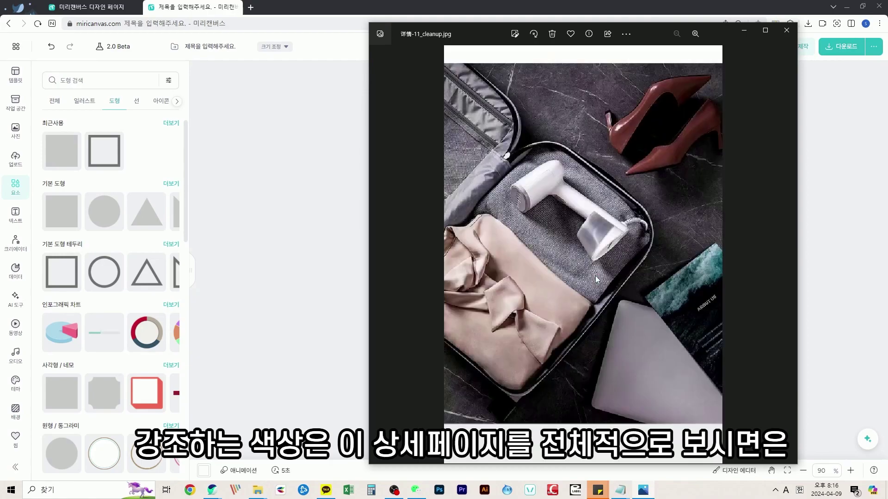
pyautogui.scroll(1, 596, 276)
pyautogui.scroll(-1, 604, 298)
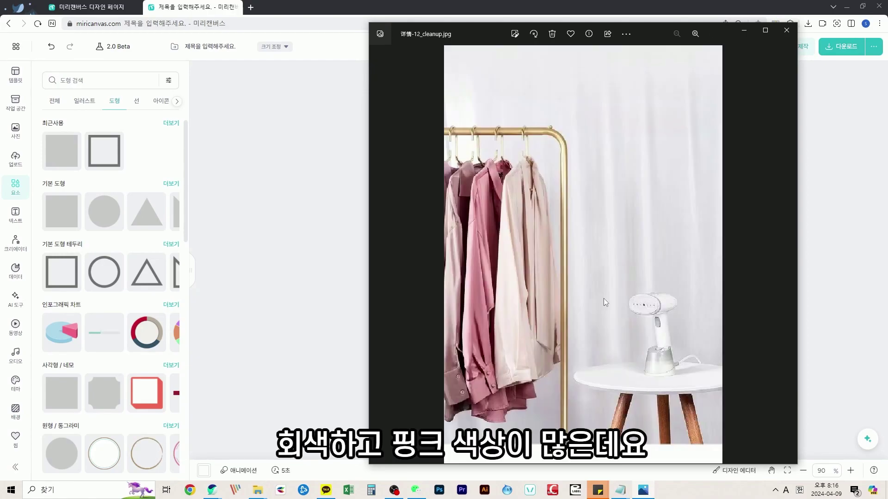
pyautogui.scroll(1, 602, 292)
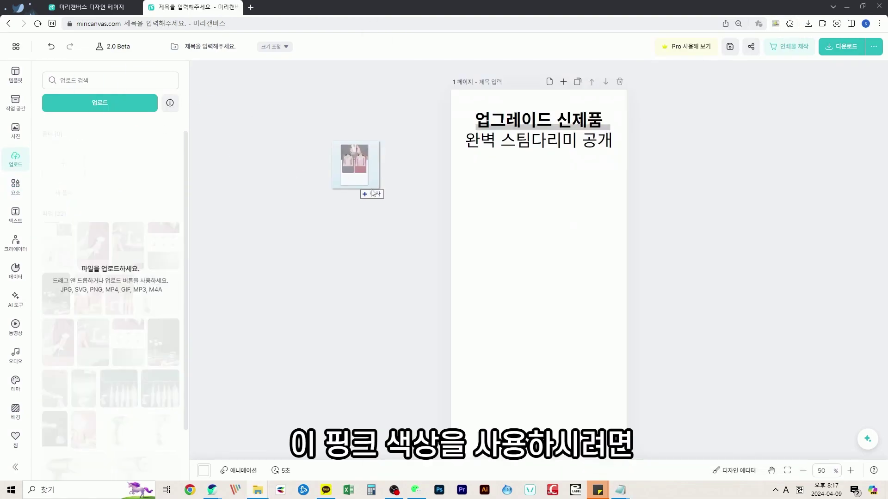
pyautogui.moveTo(361, 179); pyautogui.dragTo(569, 232)
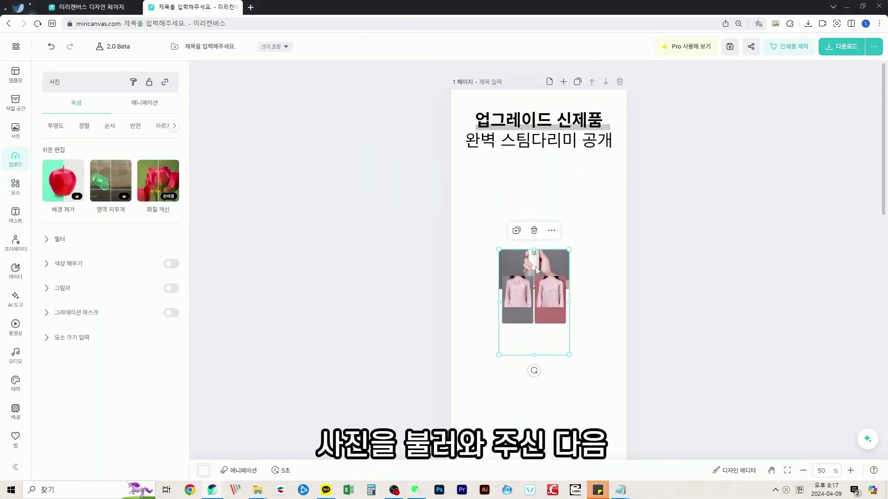
# Step: Move the title text down, just above the blouse photo, to expose the bar lying under it
pyautogui.click(561, 138)
pyautogui.scroll(3, 561, 138)
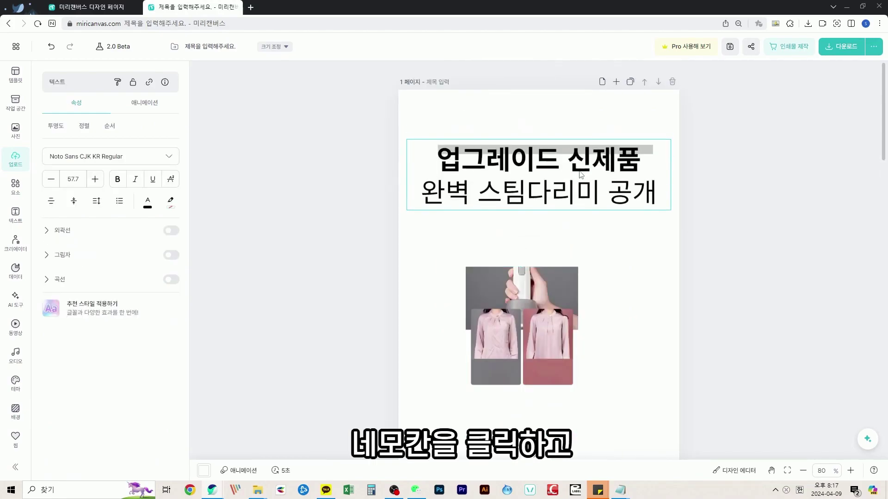
pyautogui.click(575, 153)
pyautogui.click(558, 142)
pyautogui.click(582, 169)
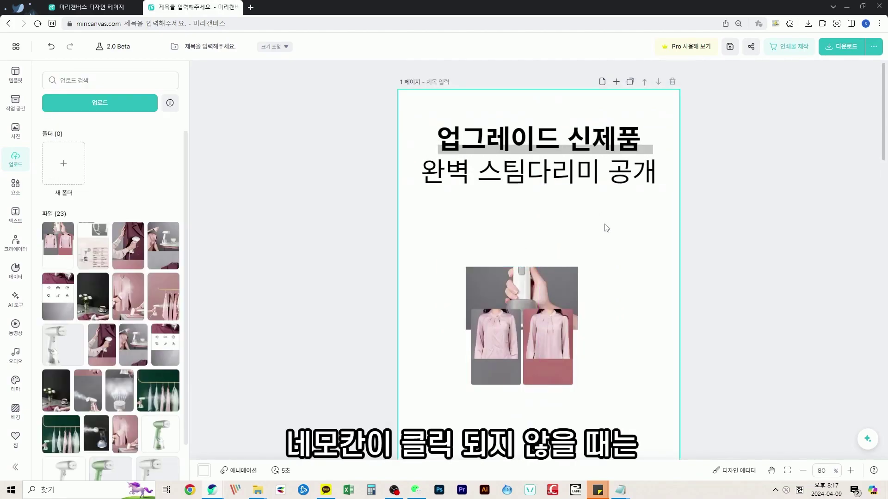
pyautogui.moveTo(585, 144); pyautogui.dragTo(586, 215)
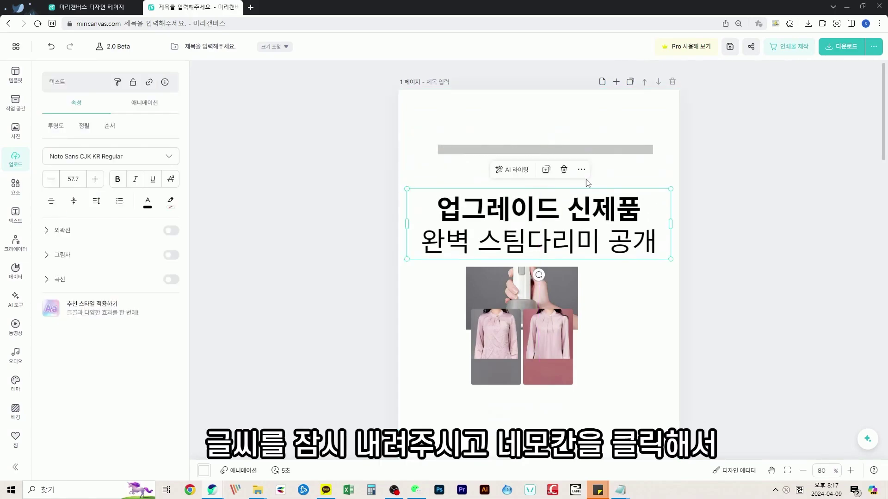
# Step: Recolour the bar with the pink #BB7A74 sampled from the pink panel of the blouse photo
pyautogui.click(584, 148)
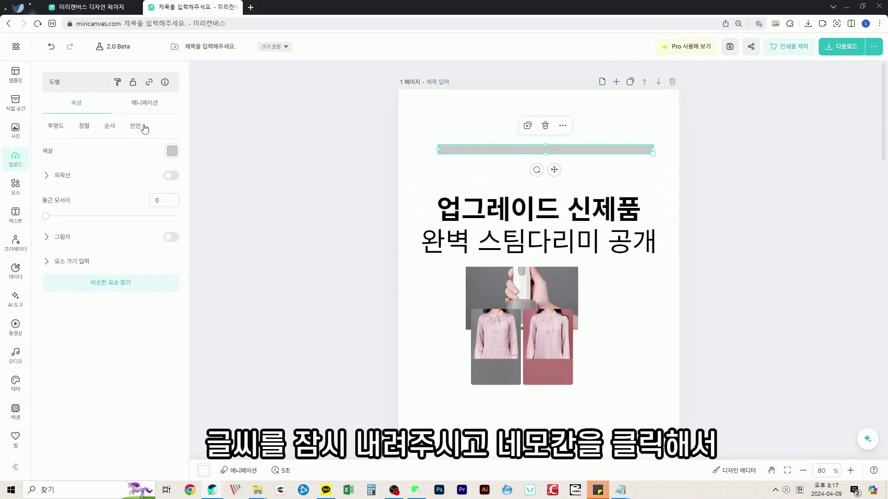
pyautogui.click(172, 151)
pyautogui.click(301, 292)
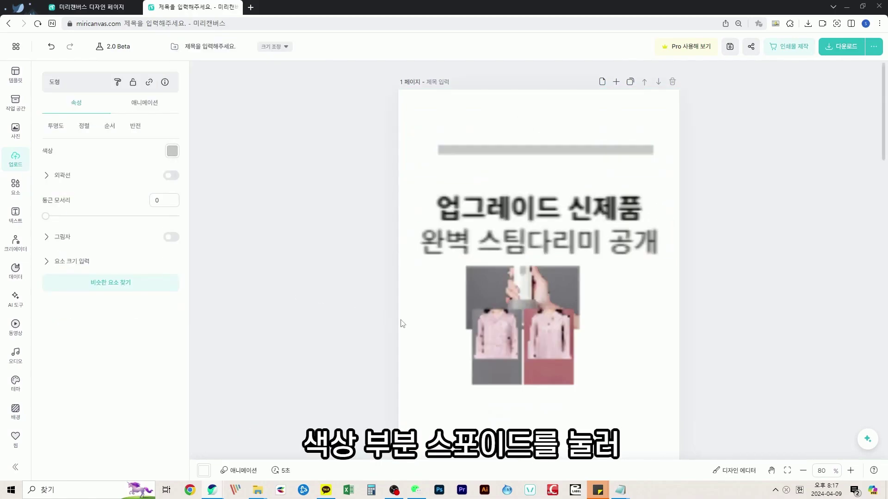
pyautogui.click(552, 370)
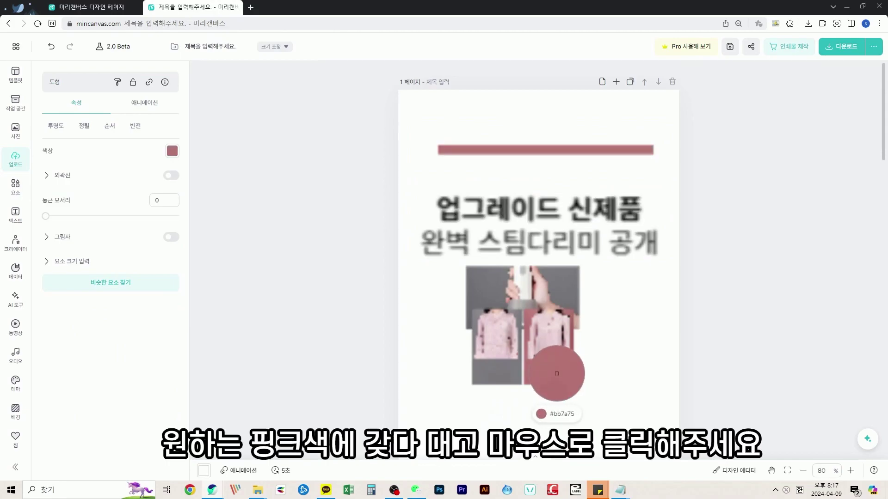
pyautogui.click(557, 373)
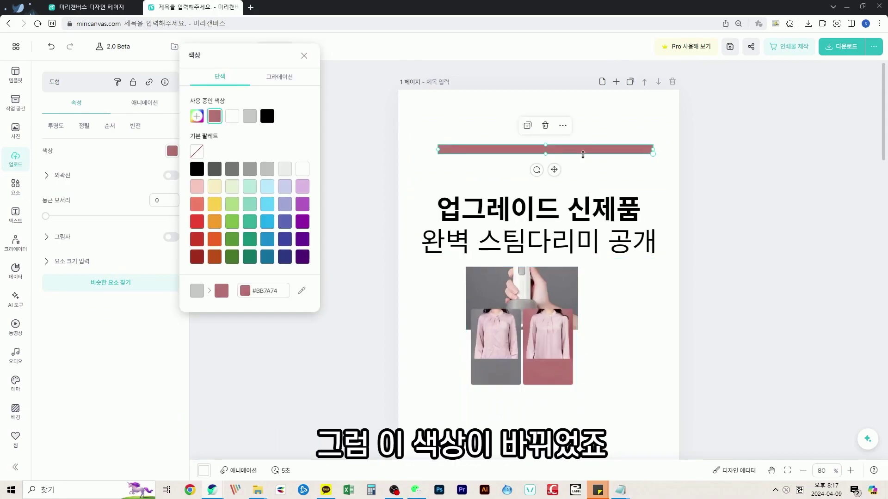
pyautogui.click(676, 175)
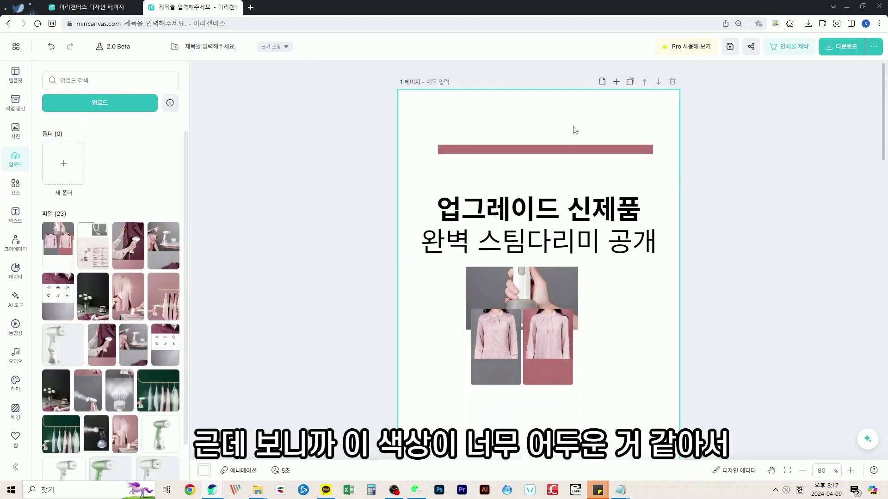
# Step: Lighten the pink bar under the title to #E5ACA7 and copy its colour code
pyautogui.click(559, 161)
pyautogui.click(172, 151)
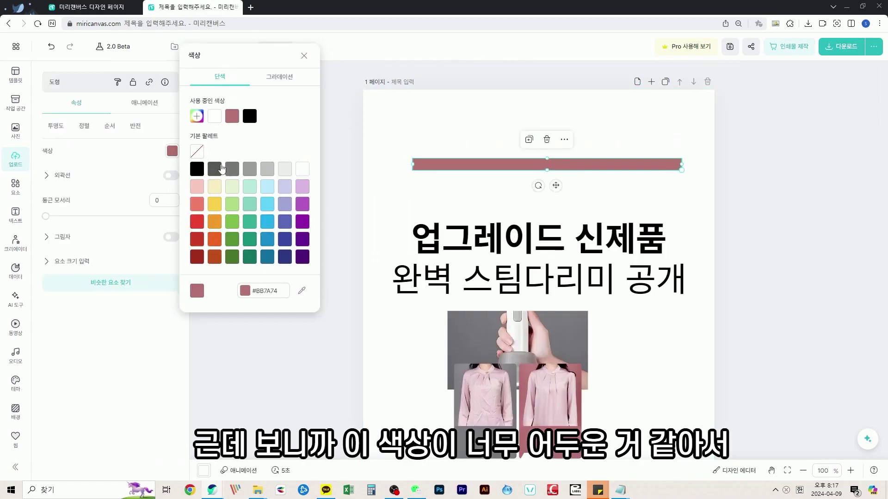
pyautogui.click(196, 119)
pyautogui.moveTo(232, 115); pyautogui.dragTo(223, 98)
pyautogui.click(283, 251)
pyautogui.moveTo(279, 250); pyautogui.dragTo(272, 250)
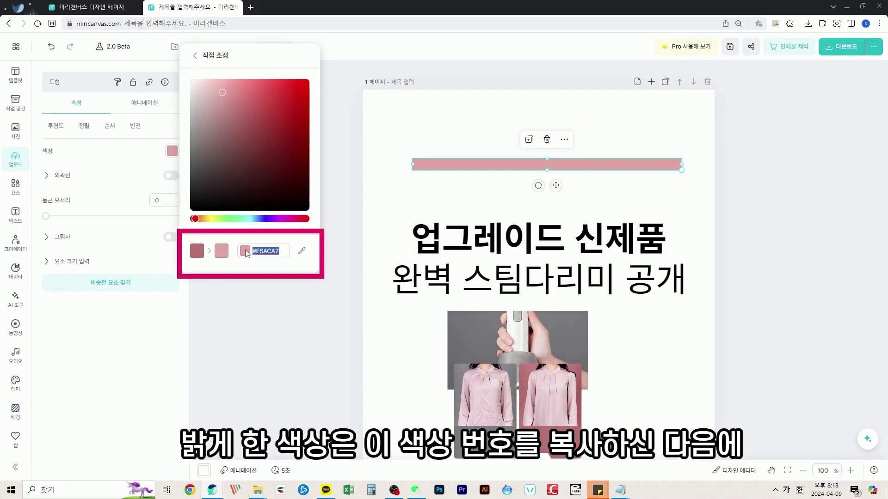
# Step: Move the title text back up so its first line overlaps the light pink bar
pyautogui.click(277, 319)
pyautogui.moveTo(643, 238); pyautogui.dragTo(643, 150)
pyautogui.click(723, 226)
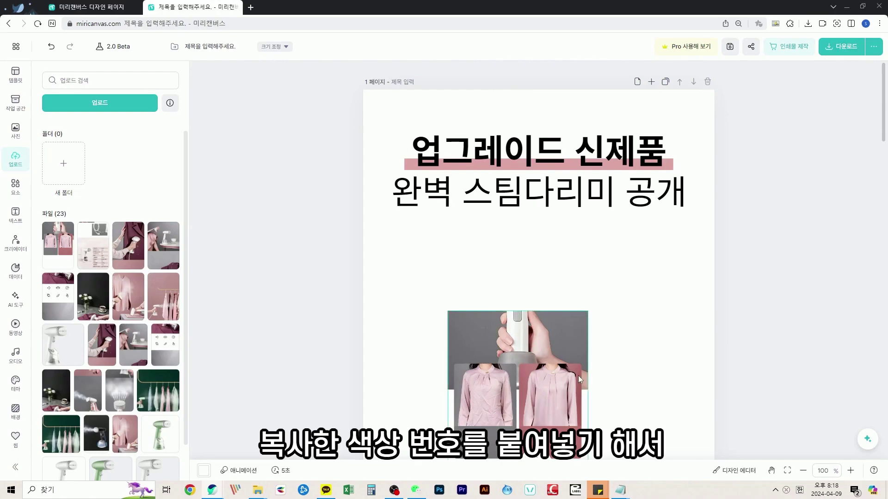
# Step: Delete the blouse comparison photo from the page and record the colour code #E5ACA7 at the end of the Notepad notes
pyautogui.moveTo(578, 376); pyautogui.dragTo(589, 338)
pyautogui.press('Delete')
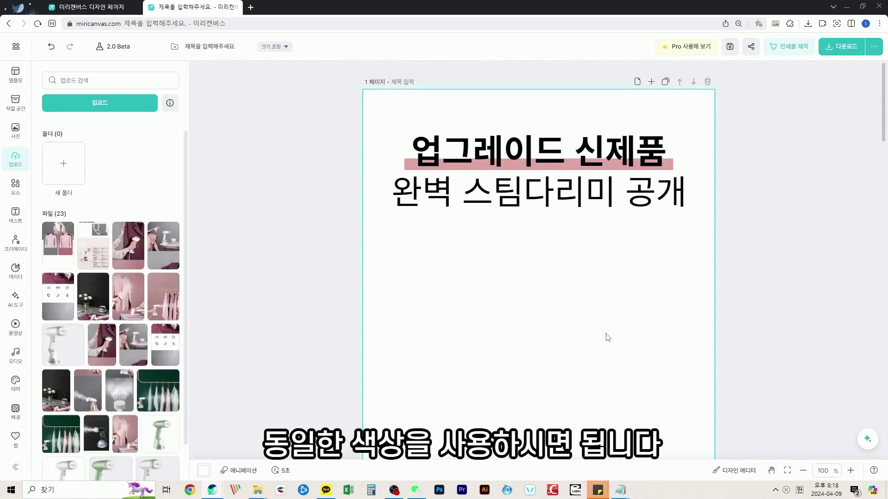
pyautogui.click(607, 488)
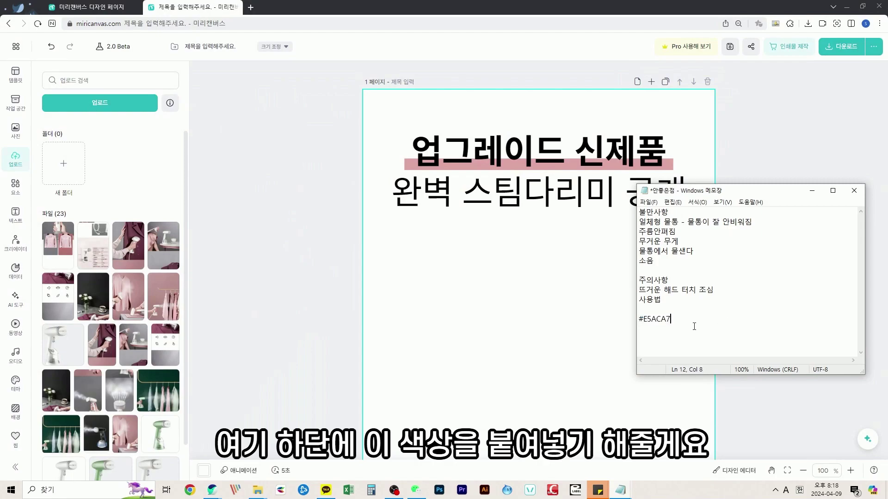
pyautogui.click(555, 331)
# Step: Add a basic square shape, stretch it into a tall rectangle and place it below the title in the page's left half
pyautogui.scroll(-2, 542, 331)
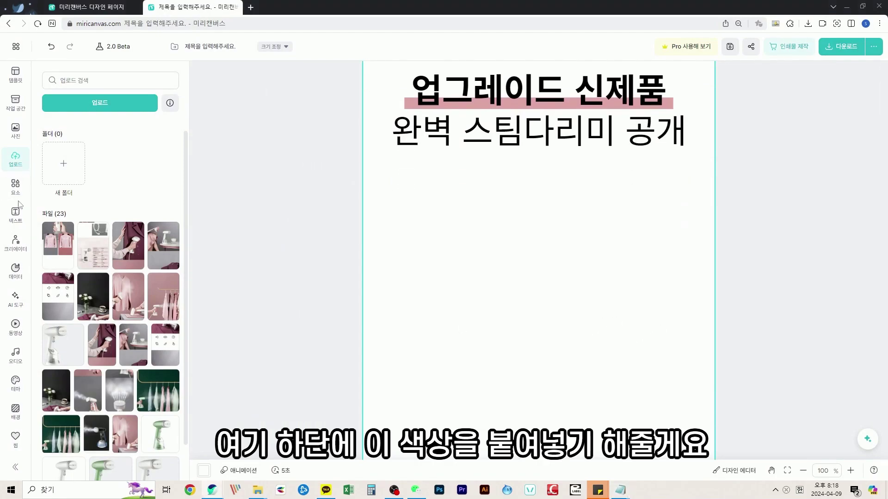
pyautogui.click(26, 200)
pyautogui.click(64, 212)
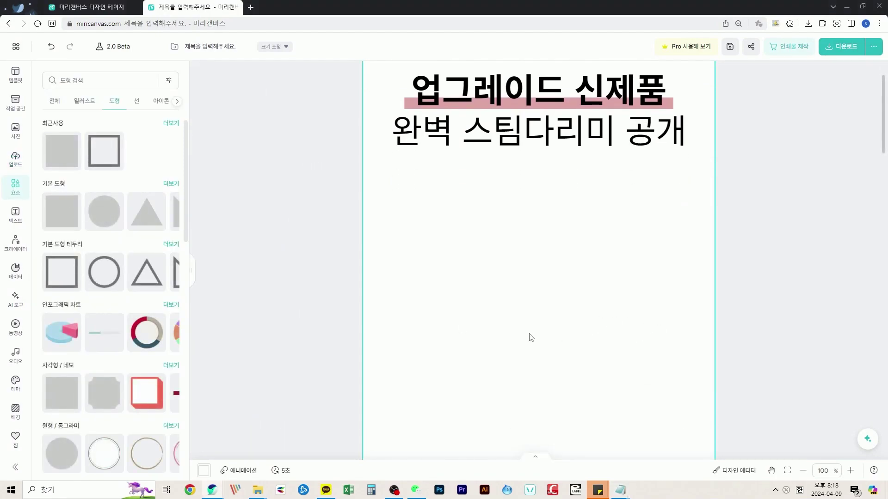
pyautogui.keyDown('ctrl'); pyautogui.scroll(-4, 529, 337); pyautogui.keyUp('ctrl')
pyautogui.moveTo(549, 343); pyautogui.dragTo(544, 185)
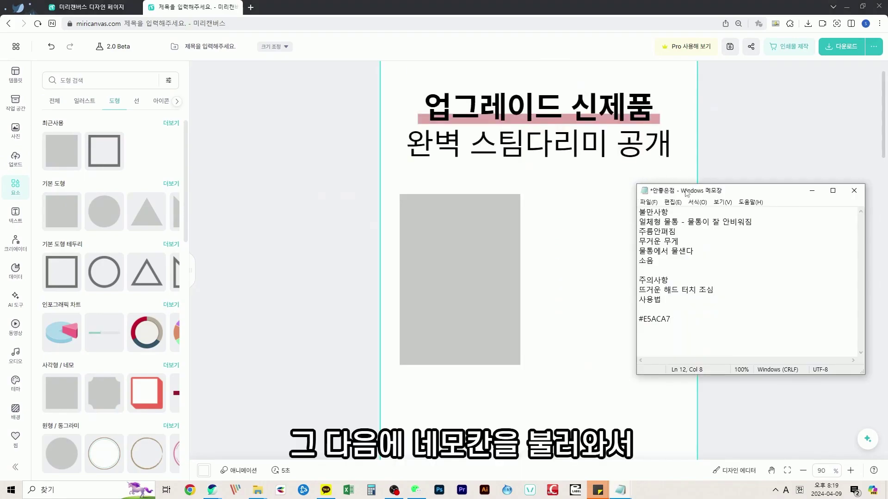
# Step: Switch to the Notepad notes and review the customer complaints, especially 주름안펴짐 and 무거운 무게
pyautogui.moveTo(685, 190); pyautogui.dragTo(634, 190)
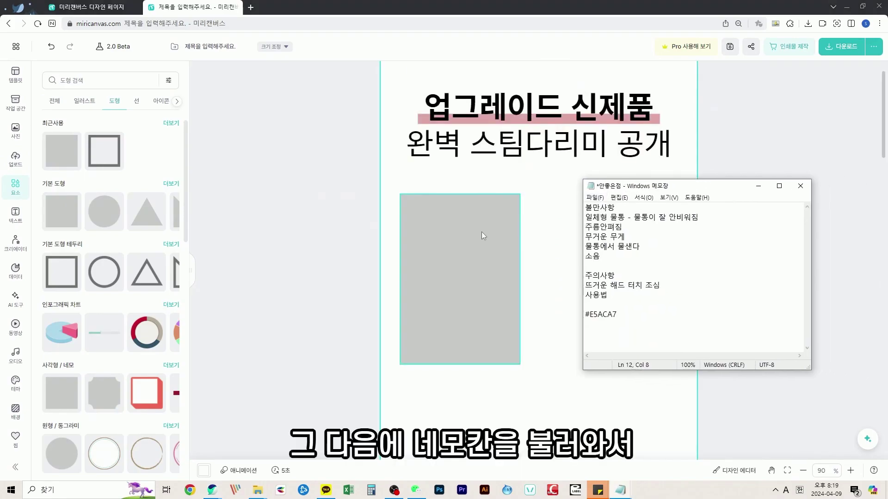
pyautogui.moveTo(585, 208); pyautogui.dragTo(585, 265)
pyautogui.click(673, 264)
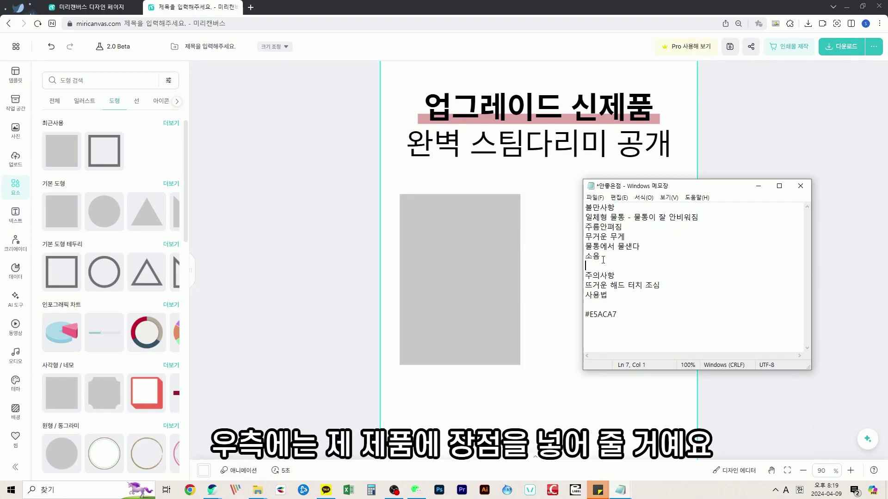
pyautogui.click(607, 227)
pyautogui.moveTo(630, 238); pyautogui.dragTo(596, 227)
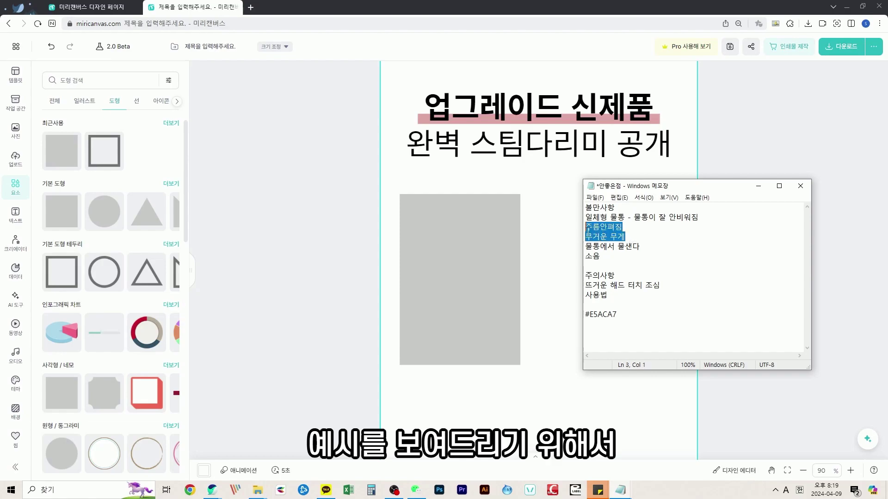
pyautogui.click(592, 226)
pyautogui.doubleClick(586, 226)
pyautogui.click(640, 237)
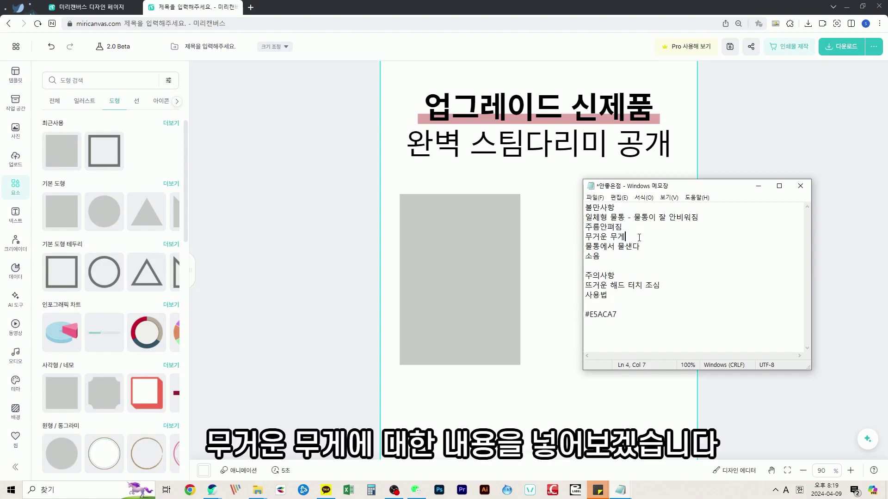
pyautogui.click(645, 238)
# Step: Duplicate the grey rectangle beside the original and centre the pair horizontally on the page
pyautogui.click(564, 281)
pyautogui.moveTo(499, 267); pyautogui.dragTo(613, 270)
pyautogui.keyDown('shift'); pyautogui.click(482, 267); pyautogui.keyUp('shift')
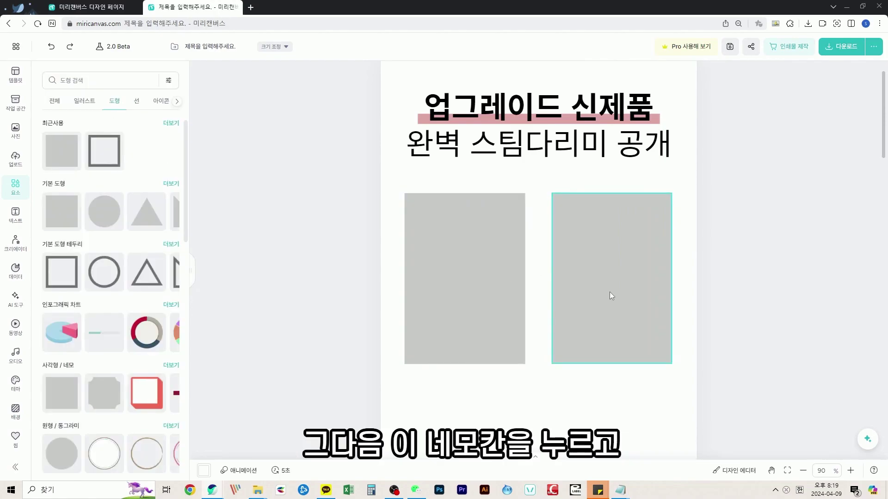
pyautogui.click(610, 296)
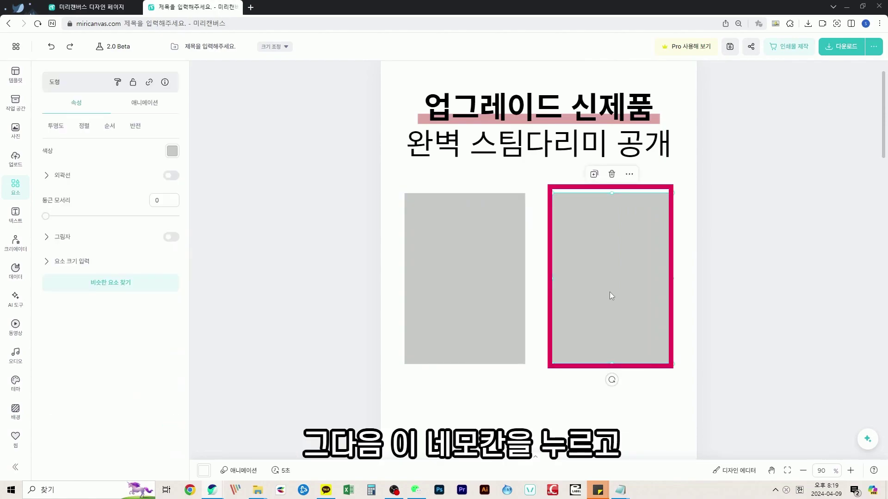
pyautogui.keyDown('shift'); pyautogui.click(474, 267); pyautogui.keyUp('shift')
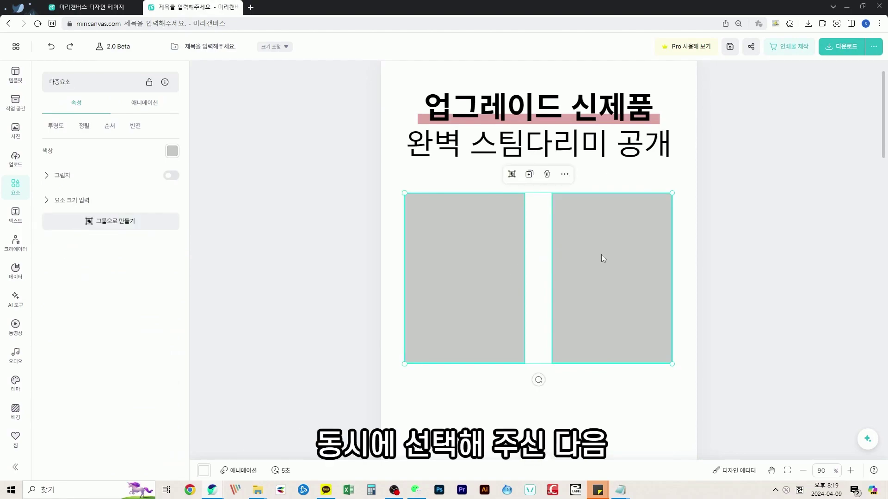
pyautogui.moveTo(607, 269)
pyautogui.mouseDown()
pyautogui.moveTo(618, 269)
pyautogui.moveTo(608, 267)
pyautogui.mouseUp()
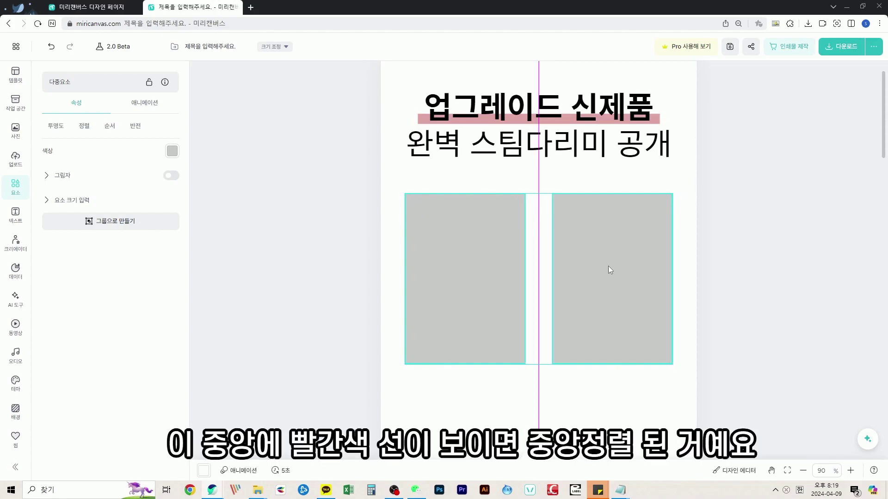
pyautogui.moveTo(608, 265); pyautogui.dragTo(609, 265)
# Step: Recolour the left rectangle with the pink #E5ACA7 copied from the Notepad notes
pyautogui.click(478, 246)
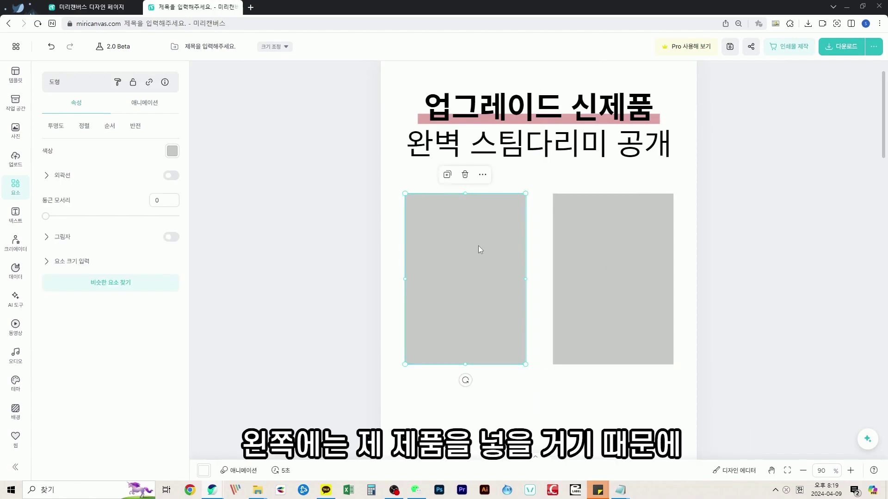
pyautogui.click(172, 150)
pyautogui.moveTo(616, 315); pyautogui.dragTo(561, 314)
pyautogui.hotkey('ctrl', 'c')
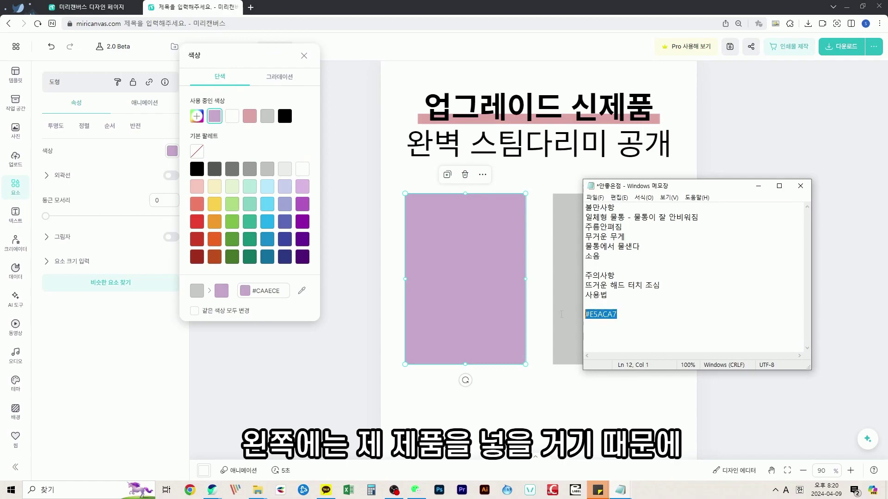
pyautogui.moveTo(281, 291); pyautogui.dragTo(248, 294)
pyautogui.hotkey('ctrl', 'v')
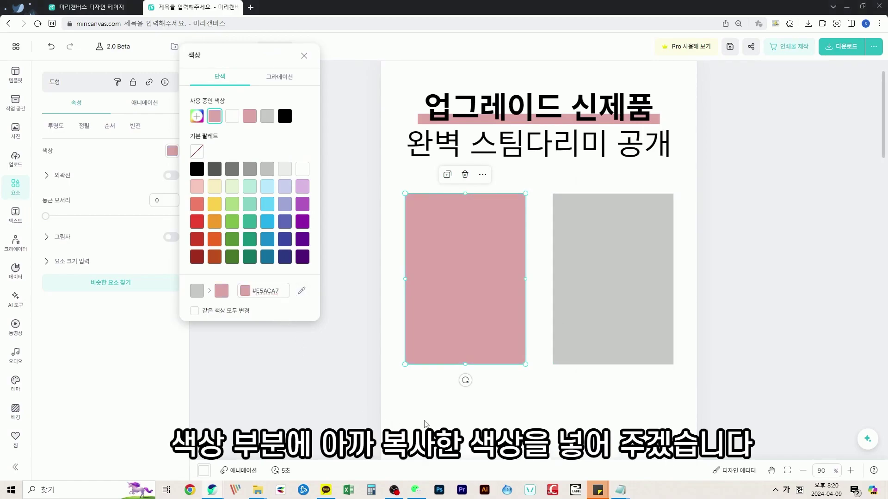
pyautogui.click(351, 314)
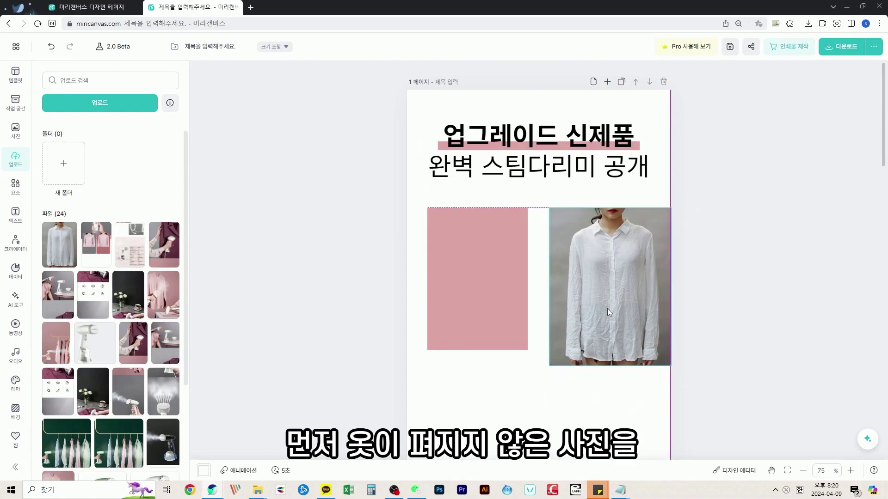
# Step: Shrink the wrinkled shirt photo and position it over the upper part of the grey rectangle
pyautogui.click(608, 309)
pyautogui.moveTo(674, 366); pyautogui.dragTo(625, 298)
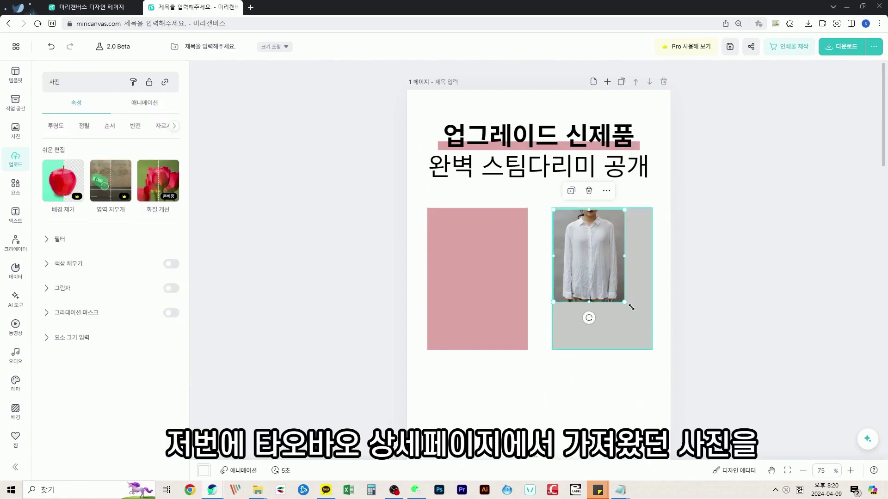
pyautogui.click(622, 254)
pyautogui.moveTo(621, 251); pyautogui.dragTo(628, 279)
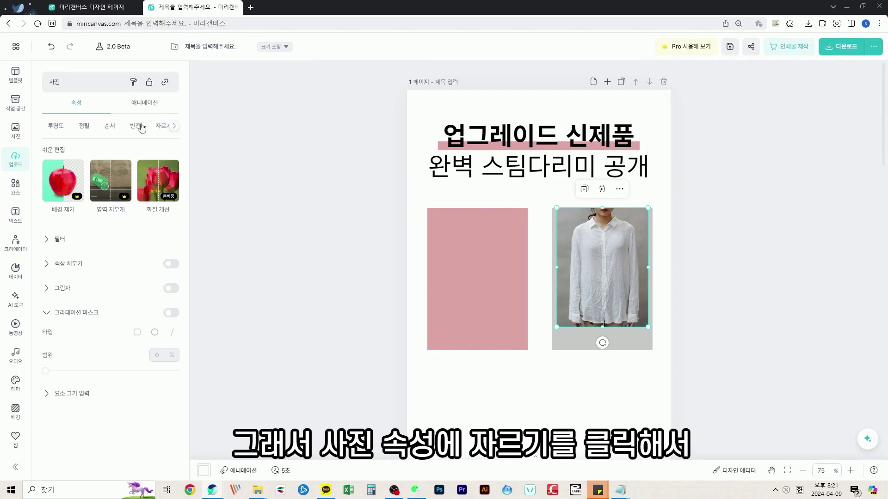
# Step: Crop the wrinkled shirt photo at its upper and lower edges so mainly the shirt's torso remains
pyautogui.click(174, 125)
pyautogui.click(69, 127)
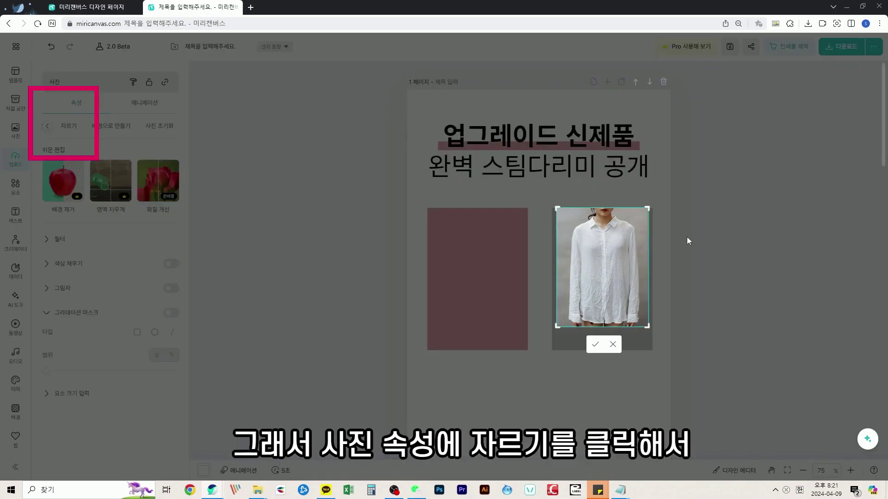
pyautogui.moveTo(647, 209); pyautogui.dragTo(648, 226)
pyautogui.moveTo(647, 327); pyautogui.dragTo(649, 298)
pyautogui.click(682, 292)
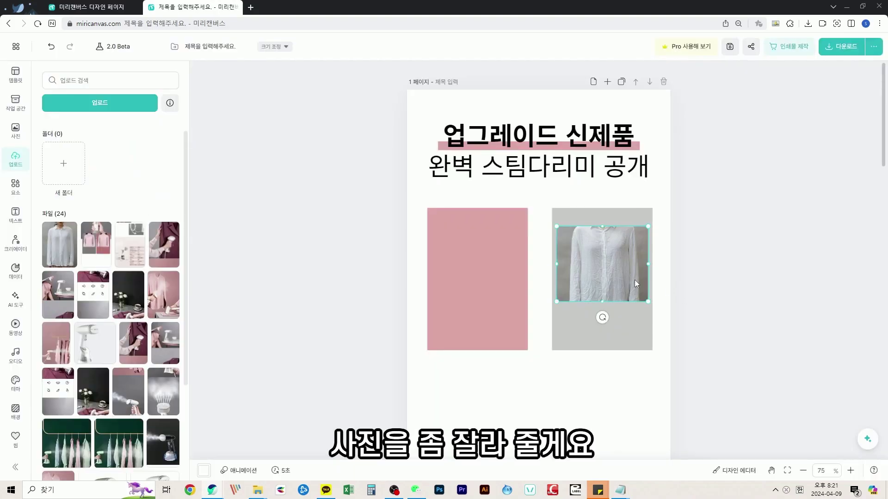
# Step: Align the cropped wrinkled shirt photo with the grey rectangle's upper edge and enlarge it to its full width, about 305 × 252 px
pyautogui.click(634, 280)
pyautogui.moveTo(643, 283); pyautogui.dragTo(652, 290)
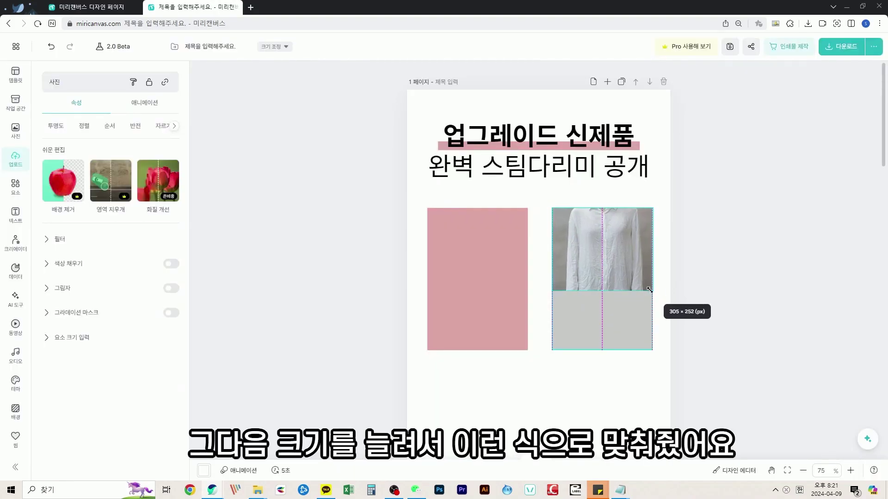
pyautogui.click(641, 318)
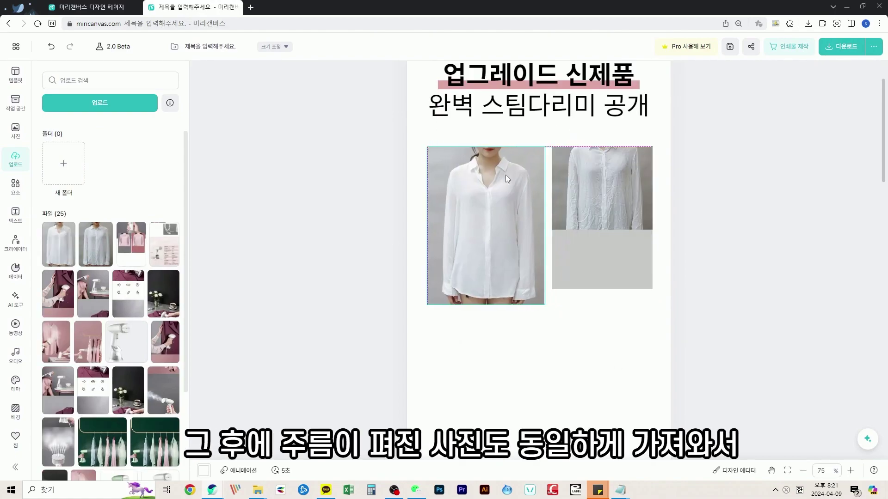
# Step: Crop the smooth shirt photo at its upper and lower edges and fit it to the pink rectangle's width at its upper edge
pyautogui.click(505, 175)
pyautogui.click(501, 190)
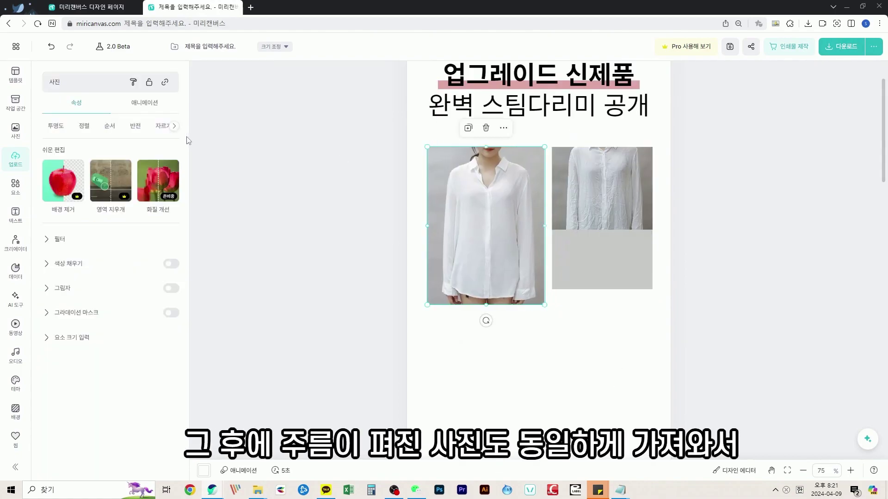
pyautogui.click(161, 126)
pyautogui.moveTo(544, 148); pyautogui.dragTo(542, 165)
pyautogui.moveTo(544, 309); pyautogui.dragTo(540, 271)
pyautogui.click(477, 290)
pyautogui.moveTo(496, 245); pyautogui.dragTo(497, 213)
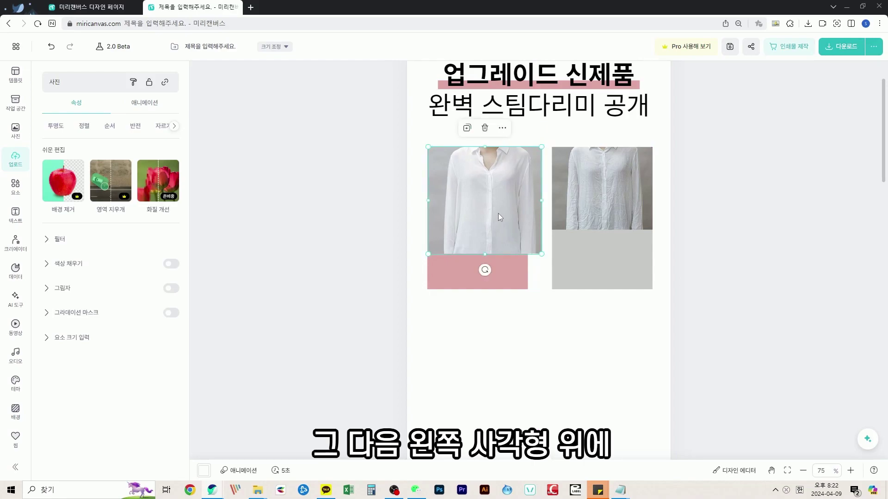
pyautogui.moveTo(539, 254)
pyautogui.mouseDown()
pyautogui.moveTo(529, 234)
pyautogui.moveTo(528, 241)
pyautogui.mouseUp()
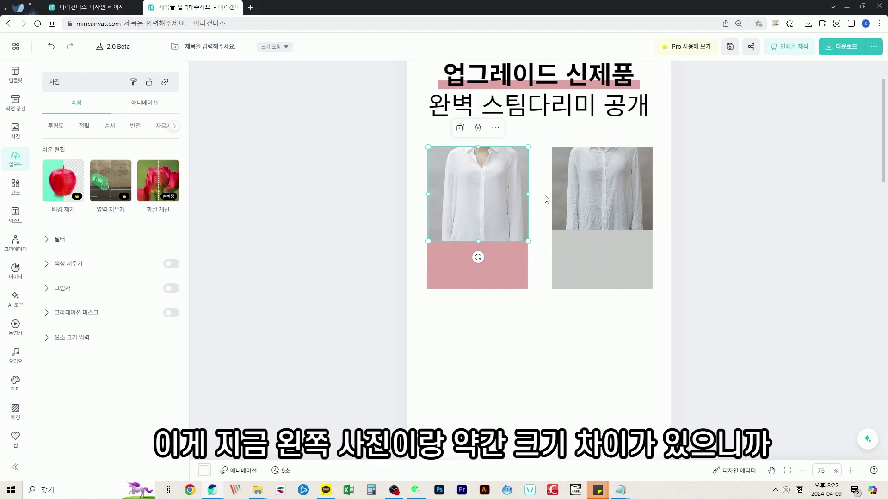
# Step: Crop the smooth shirt photo's lower edge further so its height matches the wrinkled shirt photo
pyautogui.click(160, 127)
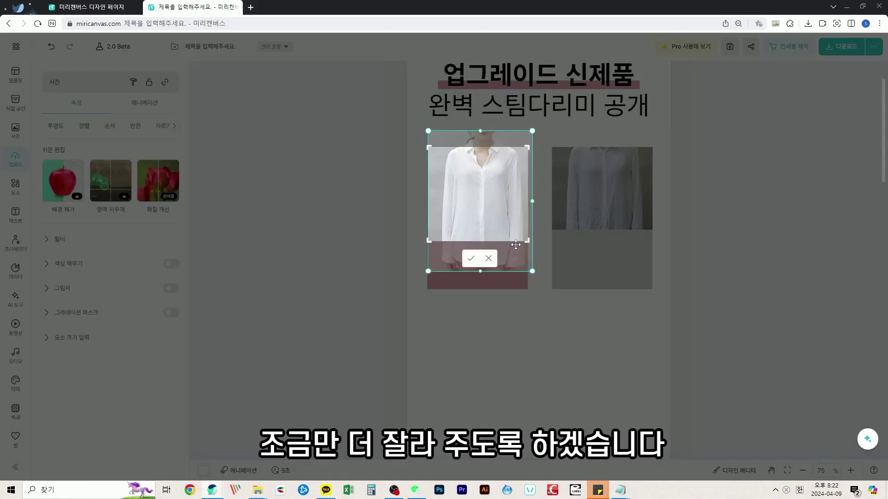
pyautogui.moveTo(478, 271); pyautogui.dragTo(479, 259)
pyautogui.moveTo(526, 241); pyautogui.dragTo(526, 230)
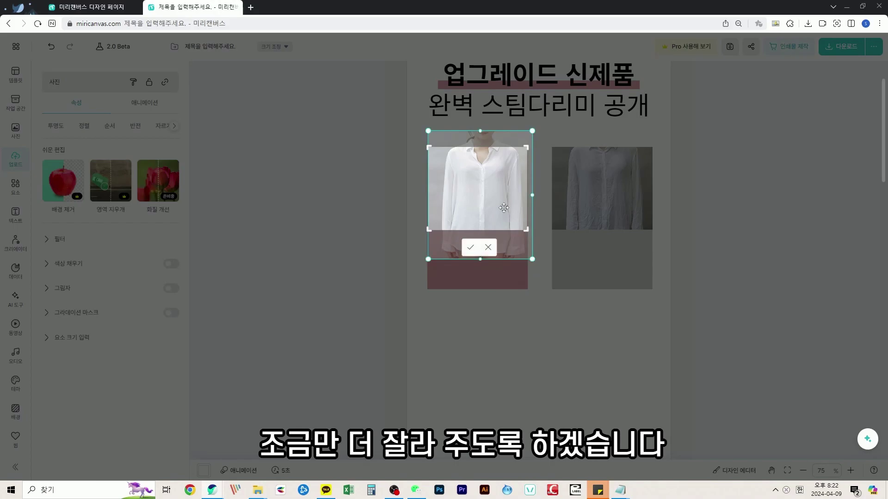
pyautogui.click(476, 250)
pyautogui.click(495, 298)
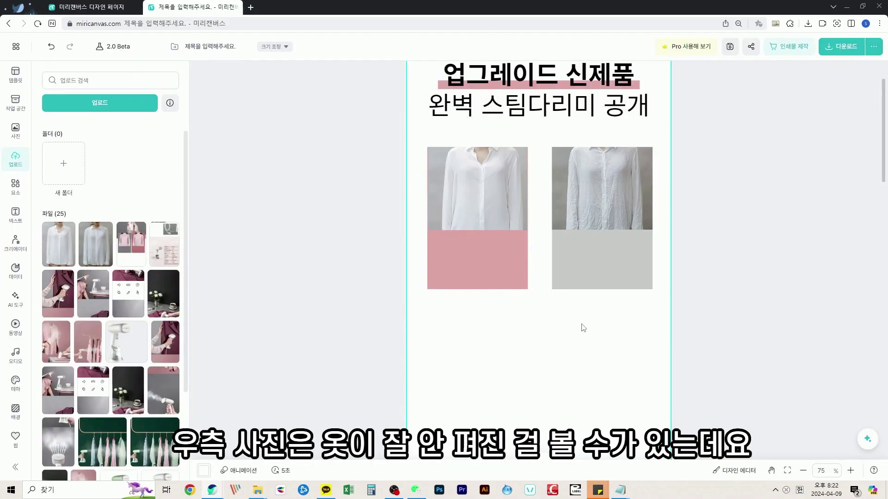
pyautogui.click(458, 202)
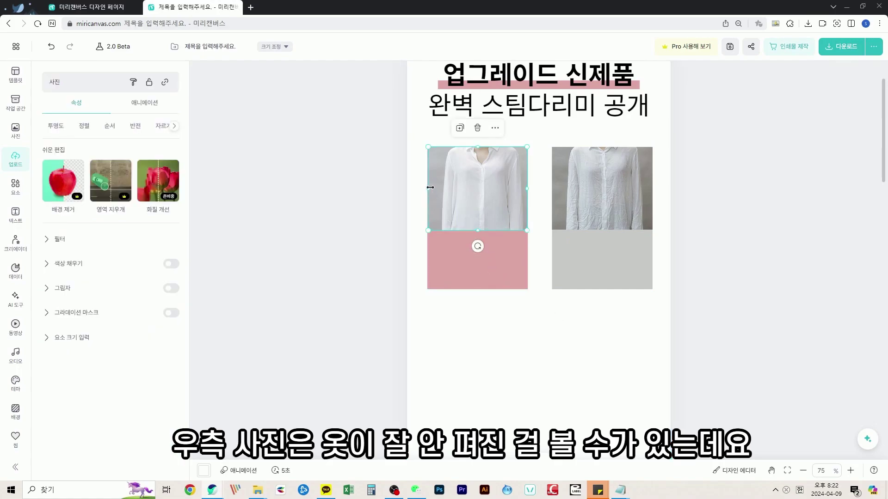
pyautogui.press('Escape')
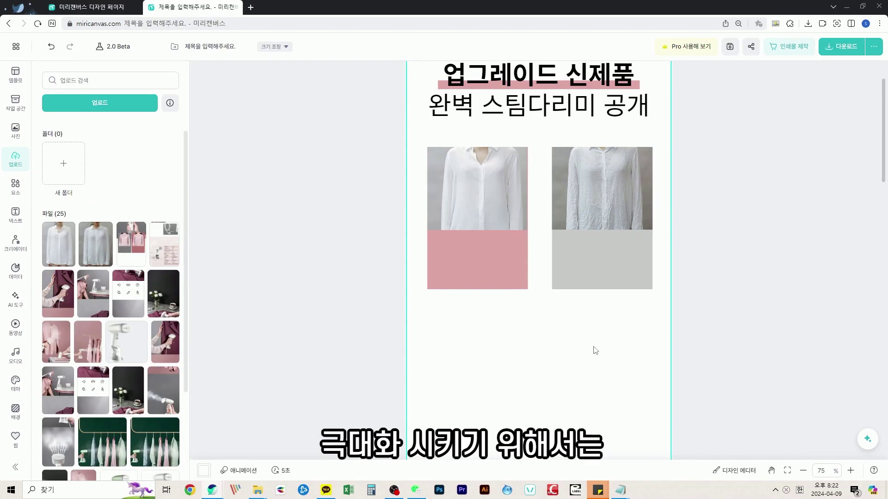
# Step: Duplicate the grey rectangle and lay the copy exactly over the wrinkled shirt photo and the original rectangle
pyautogui.click(604, 269)
pyautogui.press('Escape')
pyautogui.click(609, 276)
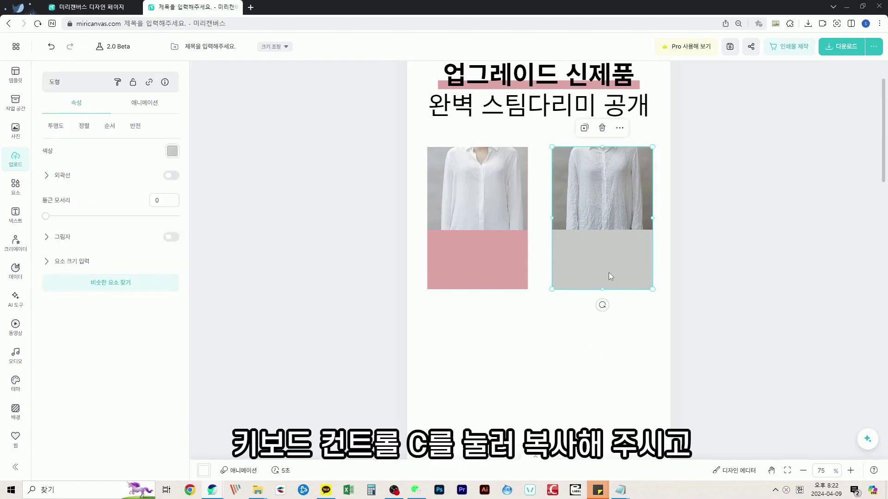
pyautogui.hotkey('ctrl', 'c')
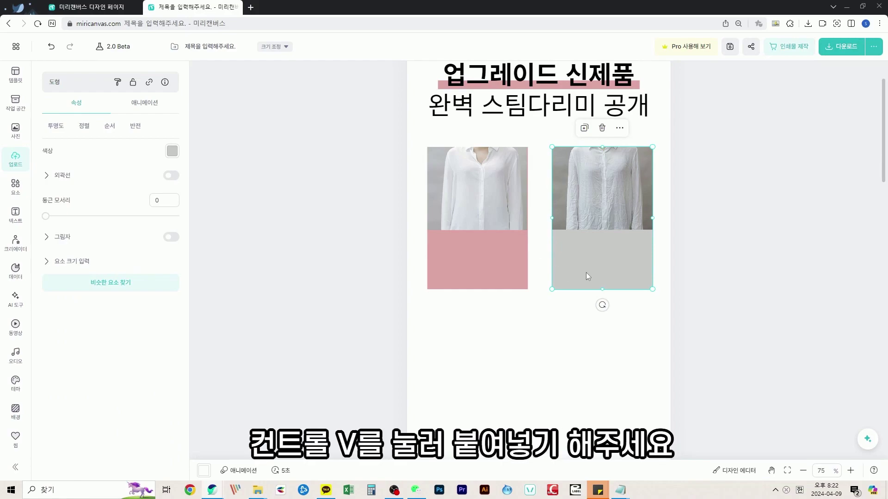
pyautogui.hotkey('ctrl', 'v')
pyautogui.moveTo(616, 220); pyautogui.dragTo(622, 202)
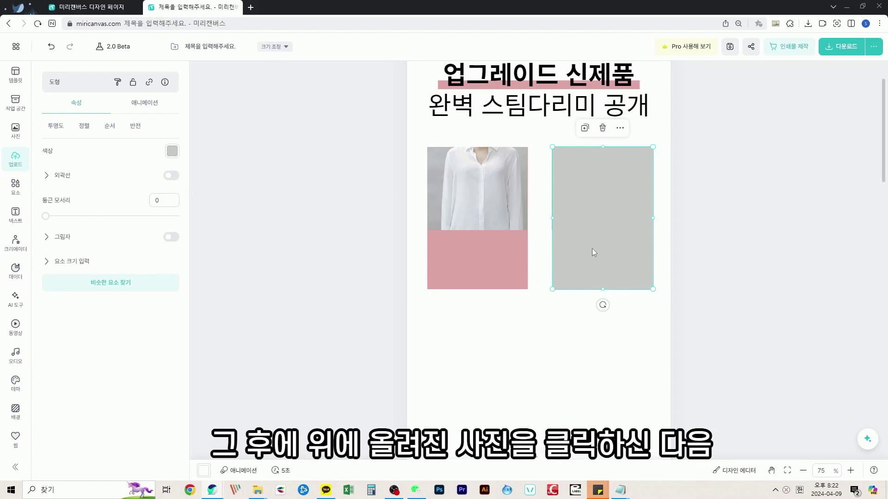
# Step: Set the duplicated rectangle's opacity to 30% and darken its colour to about #4B4B4B
pyautogui.click(55, 127)
pyautogui.moveTo(161, 165); pyautogui.dragTo(82, 168)
pyautogui.doubleClick(144, 155)
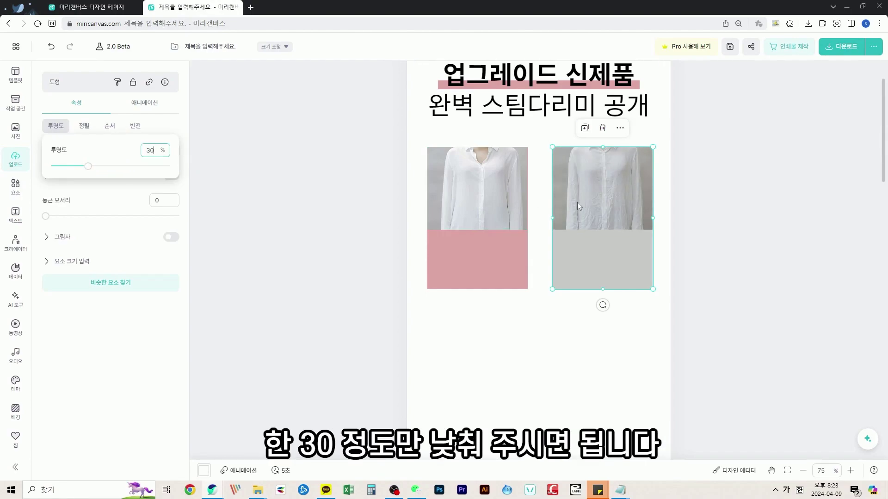
pyautogui.click(172, 152)
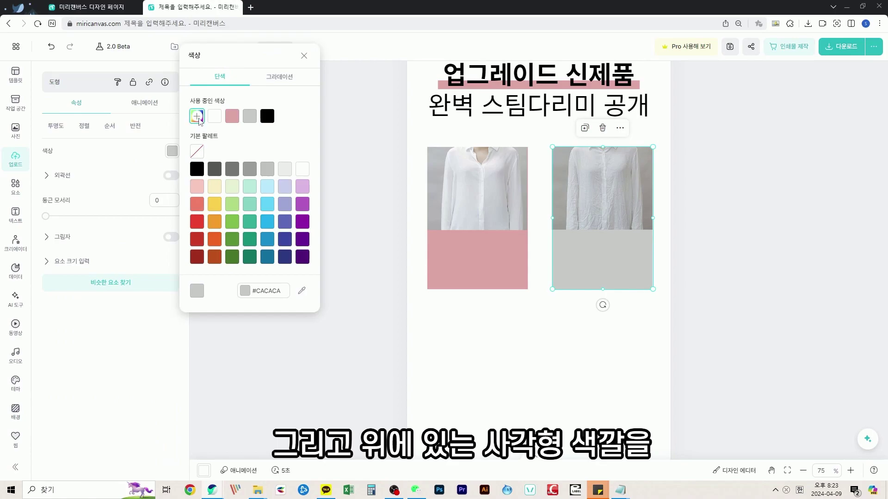
pyautogui.click(199, 120)
pyautogui.moveTo(189, 159); pyautogui.dragTo(190, 173)
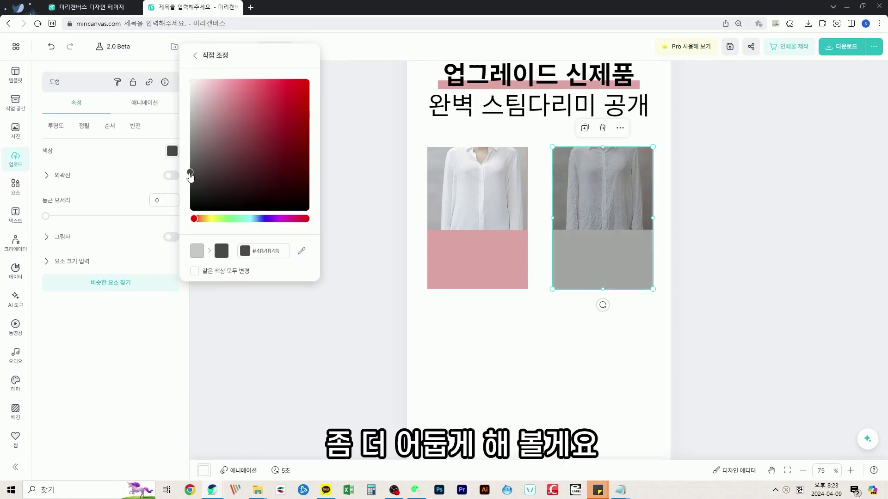
# Step: Shorten the dark overlay from below so it covers only the wrinkled shirt photo
pyautogui.click(606, 309)
pyautogui.click(587, 287)
pyautogui.click(680, 235)
pyautogui.click(604, 275)
pyautogui.moveTo(598, 287); pyautogui.dragTo(597, 229)
pyautogui.click(588, 309)
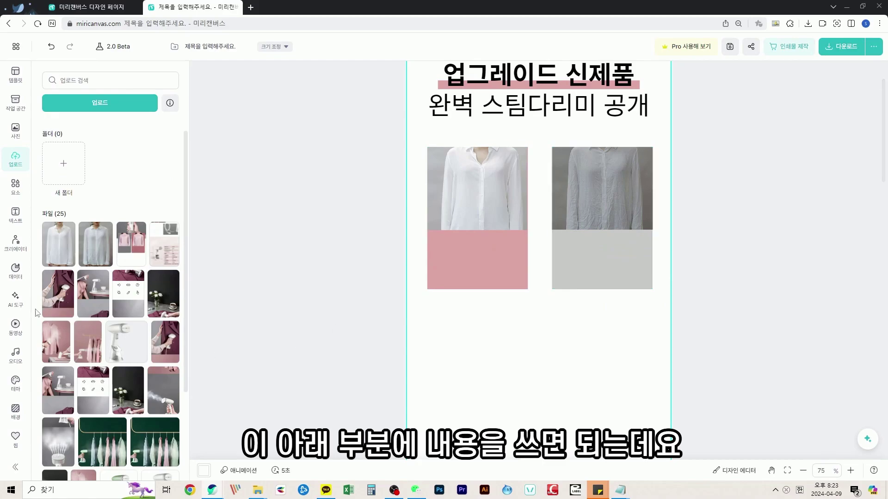
# Step: Add a subtitle text reading "주름이 시원하게 펴지는 스팀다리미" on the pink area below the smooth shirt photo
pyautogui.click(21, 215)
pyautogui.click(86, 180)
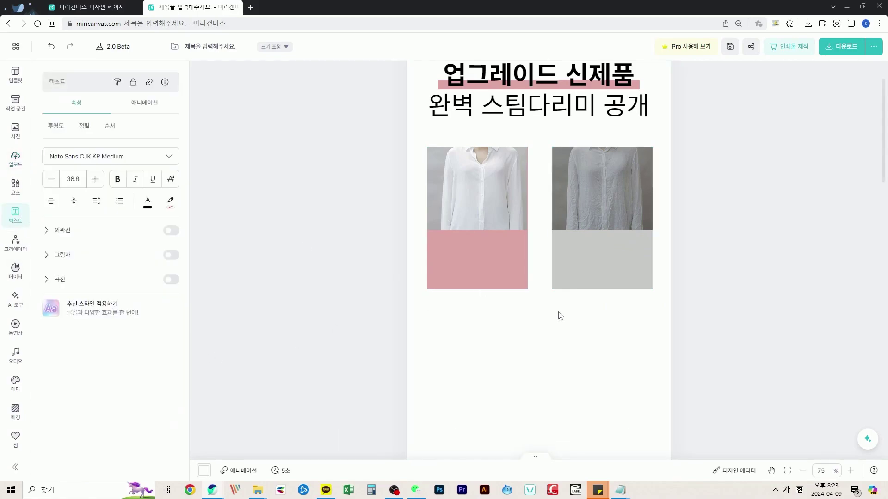
pyautogui.scroll(-5, 561, 353)
pyautogui.click(539, 244)
pyautogui.click(542, 258)
pyautogui.doubleClick(542, 257)
pyautogui.write('주름이 시원')
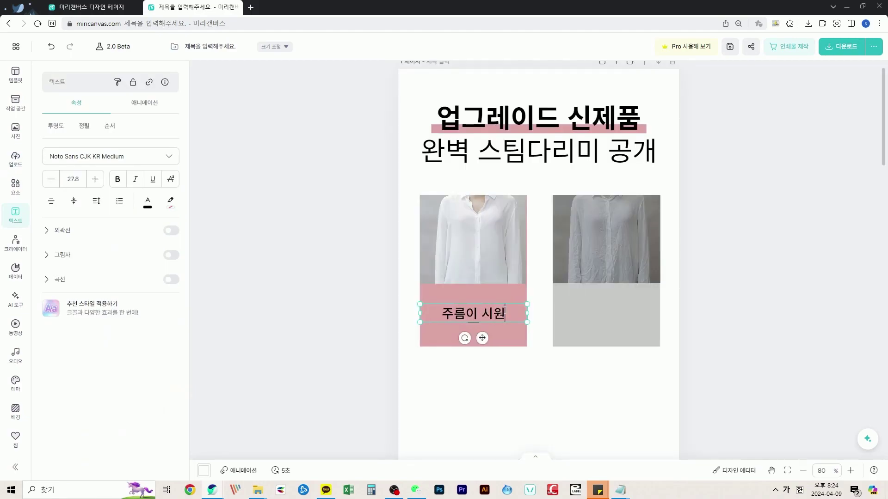
pyautogui.write('하게 펴지는 스팀다')
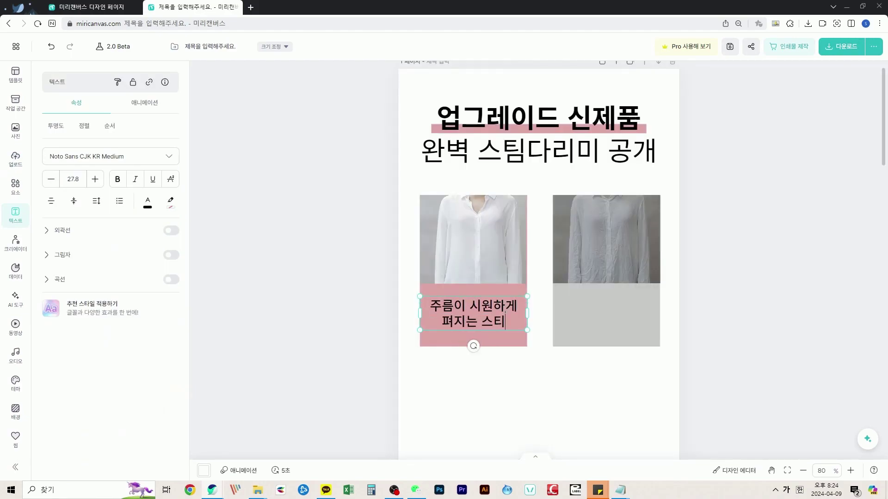
pyautogui.write('리미')
pyautogui.click(508, 351)
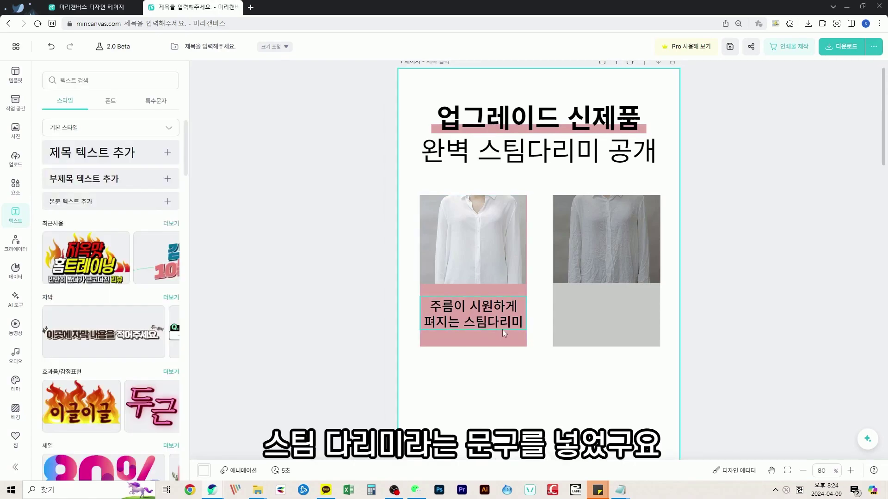
pyautogui.click(502, 330)
pyautogui.click(505, 357)
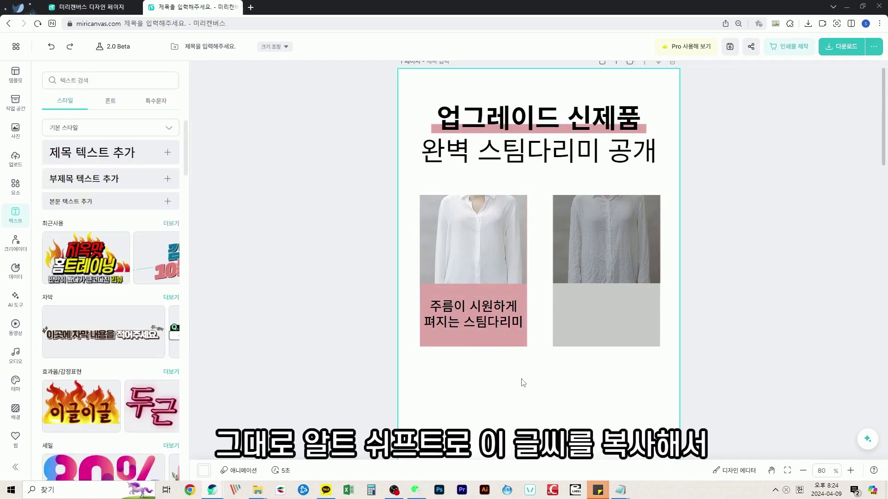
# Step: Copy the pink card's caption onto the grey area and change its text to "오랜시간 예열해도 펴지지 않는 주름"
pyautogui.click(502, 301)
pyautogui.moveTo(503, 301); pyautogui.dragTo(632, 309)
pyautogui.doubleClick(631, 310)
pyautogui.write('오랜시간 예열해도 ㅍㅕ지지 않는 주름')
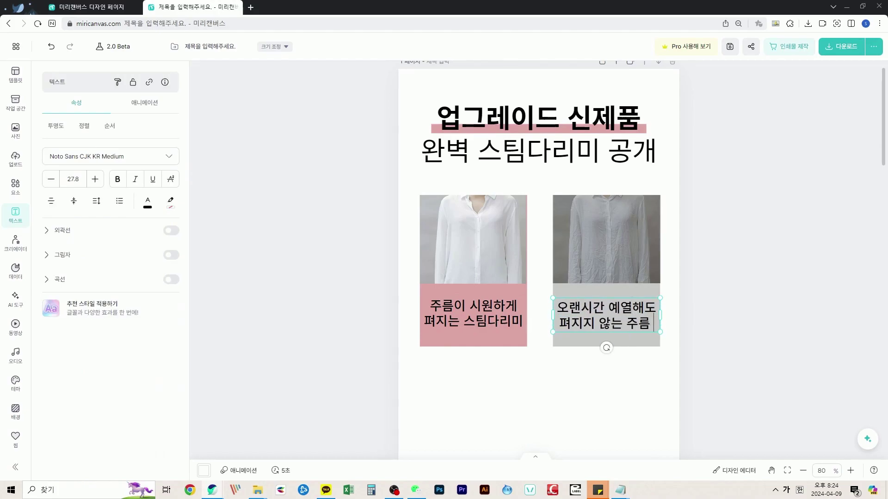
pyautogui.click(717, 361)
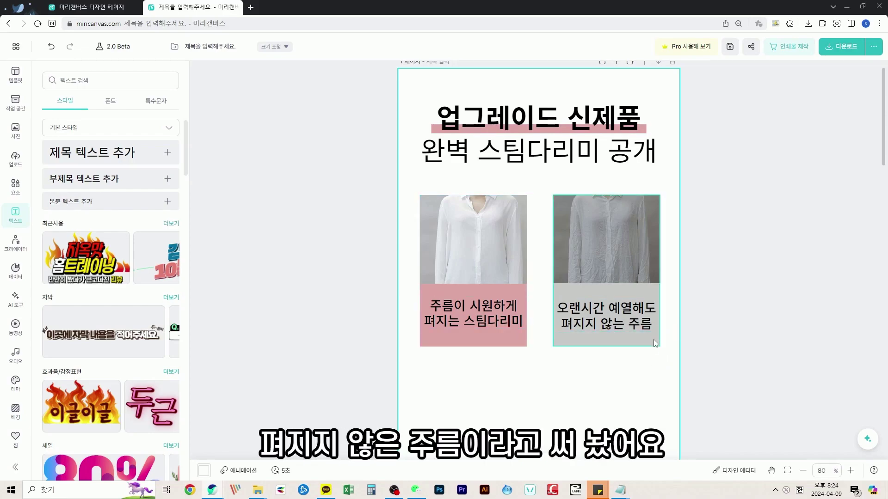
# Step: Reduce both captions to font size 23.8 and align them on the same line within their cards
pyautogui.click(613, 319)
pyautogui.click(493, 311)
pyautogui.moveTo(493, 311); pyautogui.dragTo(490, 311)
pyautogui.click(615, 317)
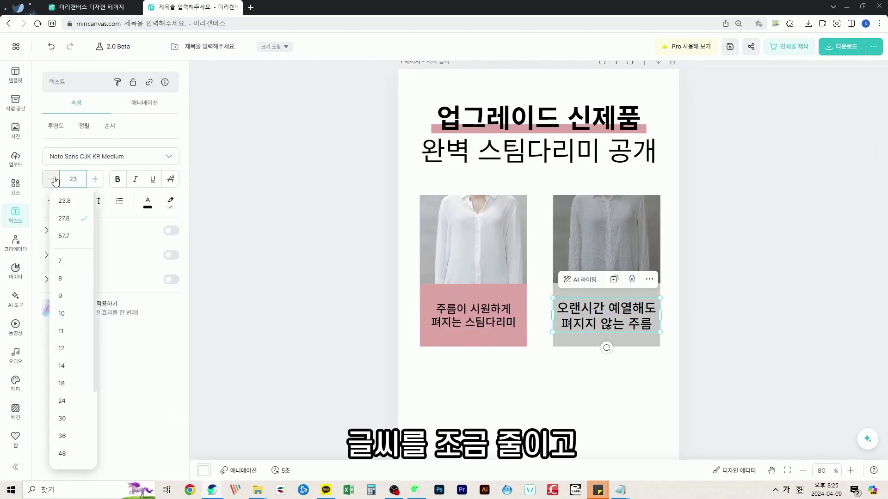
pyautogui.moveTo(615, 317); pyautogui.dragTo(616, 322)
pyautogui.click(609, 383)
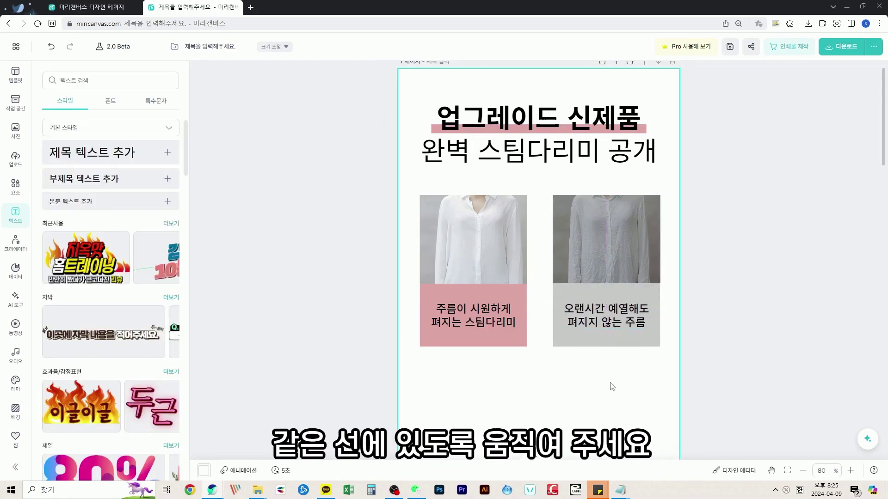
# Step: Bold "주름이 시원하게 펴지는" in the pink card's caption and "펴지지 않는 주름" in the grey card's caption
pyautogui.doubleClick(482, 314)
pyautogui.click(118, 179)
pyautogui.click(473, 331)
pyautogui.doubleClick(475, 325)
pyautogui.click(539, 323)
pyautogui.click(605, 315)
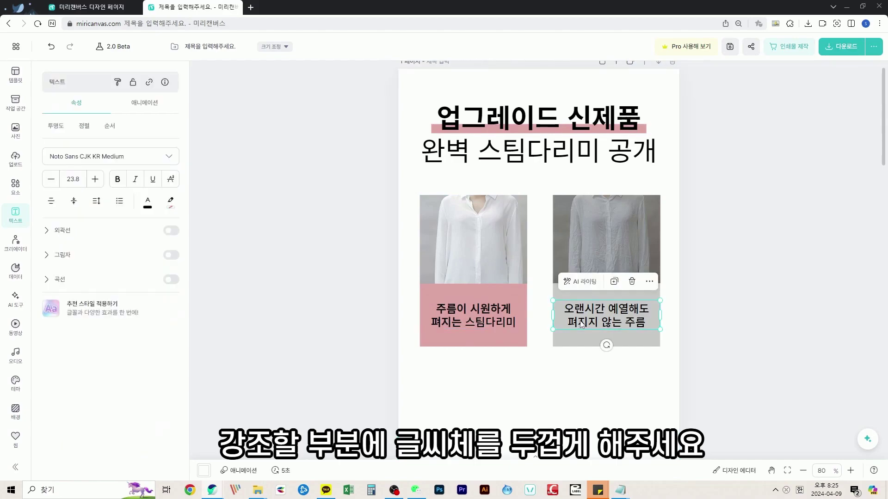
pyautogui.moveTo(567, 321); pyautogui.dragTo(645, 322)
pyautogui.click(118, 179)
pyautogui.click(282, 254)
# Step: Copy both comparison cards with their photos and captions directly below the first pair
pyautogui.scroll(-2, 684, 289)
pyautogui.moveTo(716, 328); pyautogui.dragTo(374, 130)
pyautogui.scroll(-1, 498, 179)
pyautogui.moveTo(492, 130); pyautogui.dragTo(492, 285)
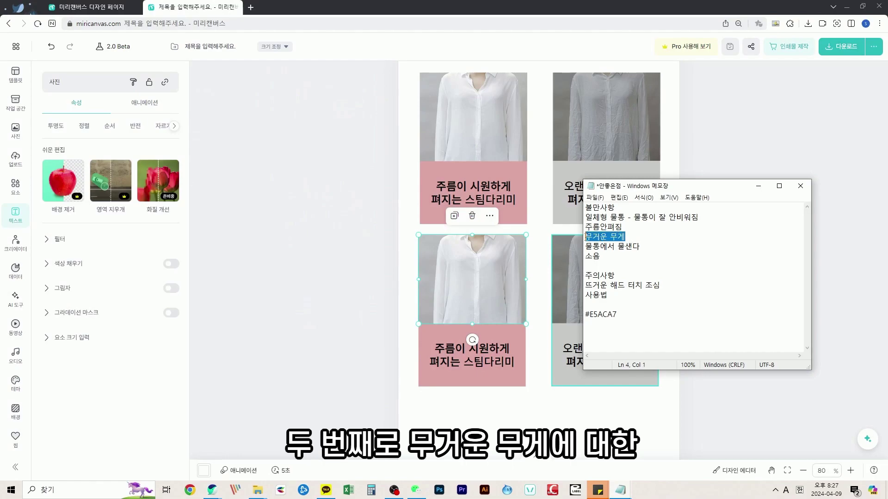
# Step: Look up the complaint "무거운 무게" in the notes and preview the one-handed steamer photo 详情-05_cleanup.png
pyautogui.moveTo(585, 236); pyautogui.dragTo(625, 236)
pyautogui.click(484, 273)
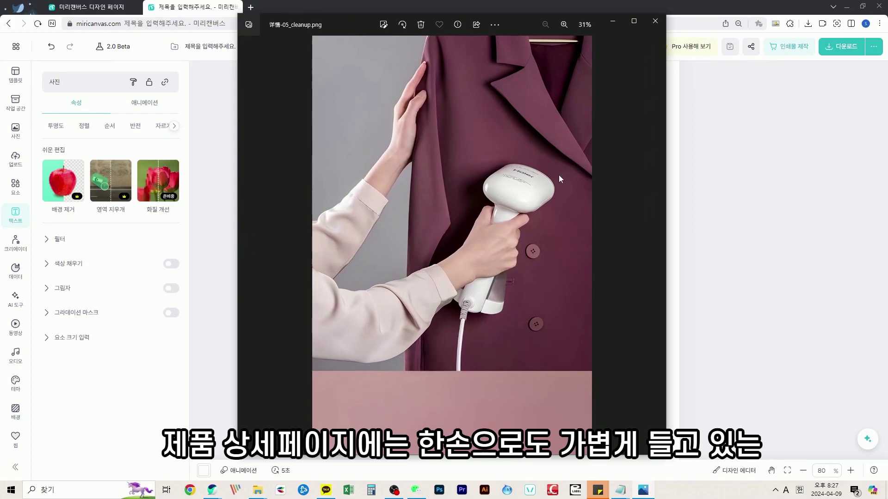
pyautogui.click(655, 21)
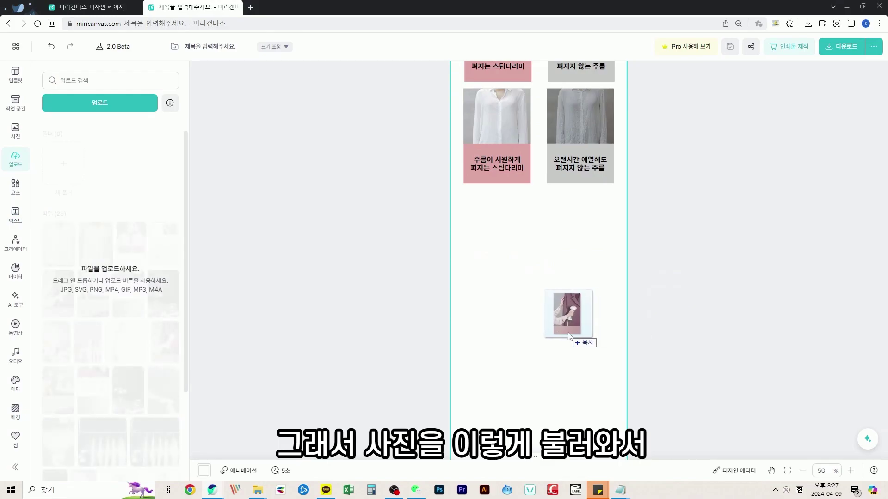
# Step: Upload the one-handed steamer photo, crop off its pink lower strip and fit it over the lower pink card's photo
pyautogui.moveTo(571, 311); pyautogui.dragTo(506, 250)
pyautogui.scroll(5, 531, 240)
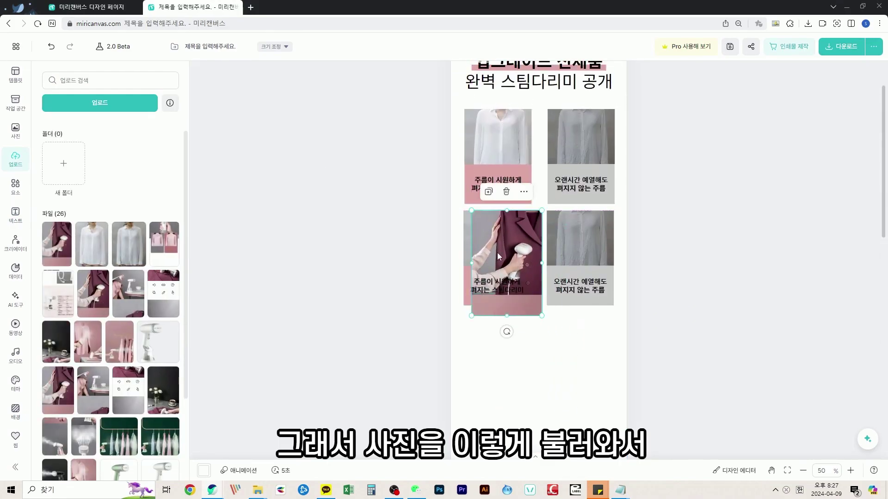
pyautogui.click(161, 126)
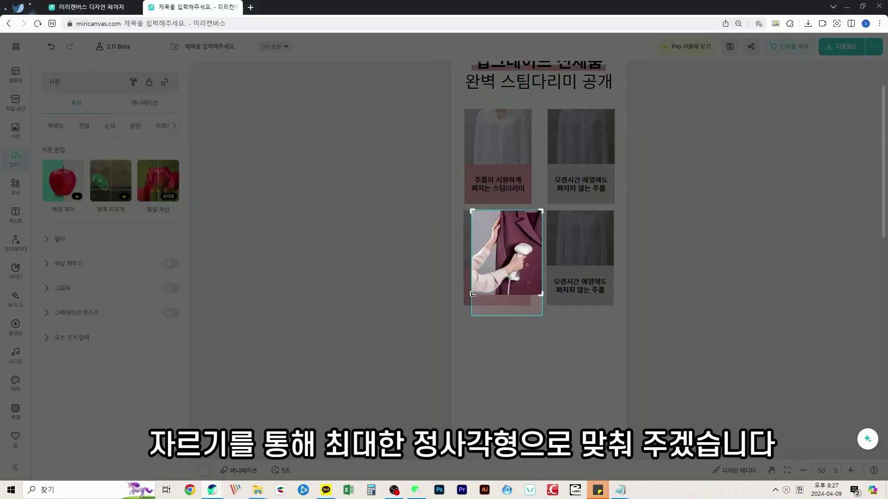
pyautogui.moveTo(466, 211); pyautogui.dragTo(468, 225)
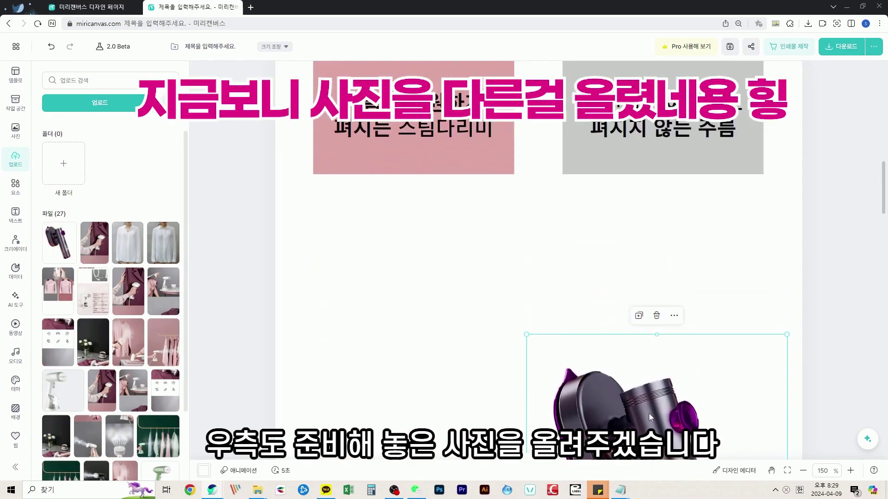
# Step: Place the black and purple iron photo over the lower grey card's photo and bring that card's dark overlay to the very front
pyautogui.scroll(-3, 673, 217)
pyautogui.moveTo(675, 292); pyautogui.dragTo(688, 281)
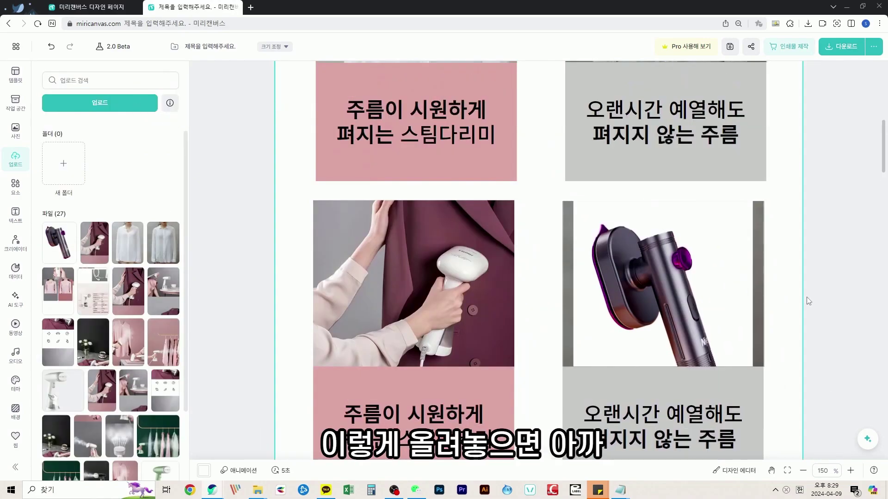
pyautogui.click(762, 336)
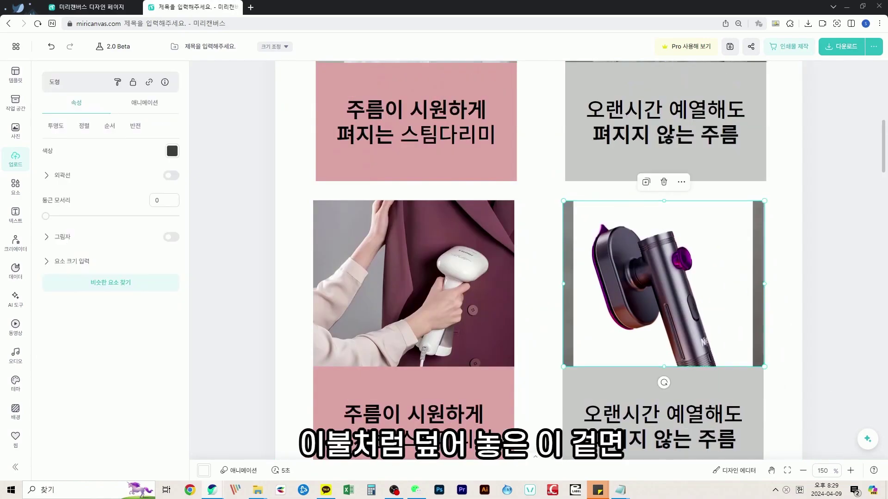
pyautogui.scroll(4, 709, 138)
pyautogui.click(709, 110)
pyautogui.hotkey('ctrl', 'z')
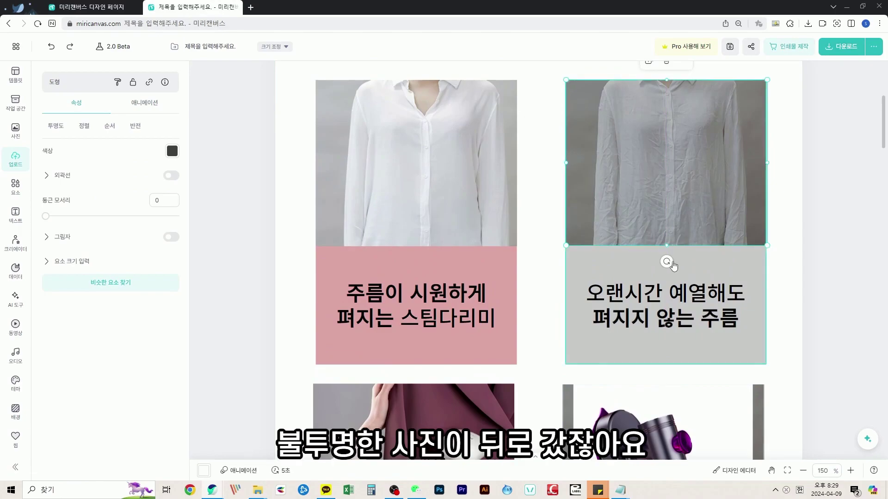
pyautogui.scroll(-4, 675, 261)
pyautogui.click(759, 303)
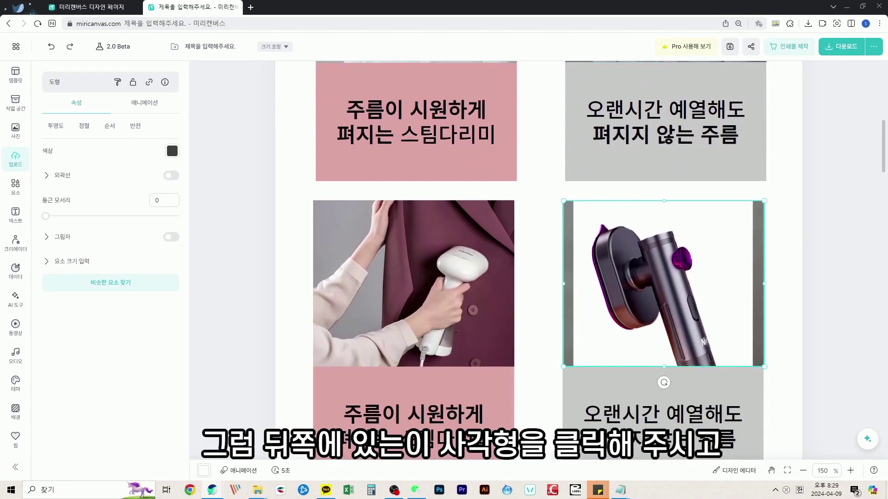
pyautogui.rightClick(758, 298)
pyautogui.moveTo(793, 199)
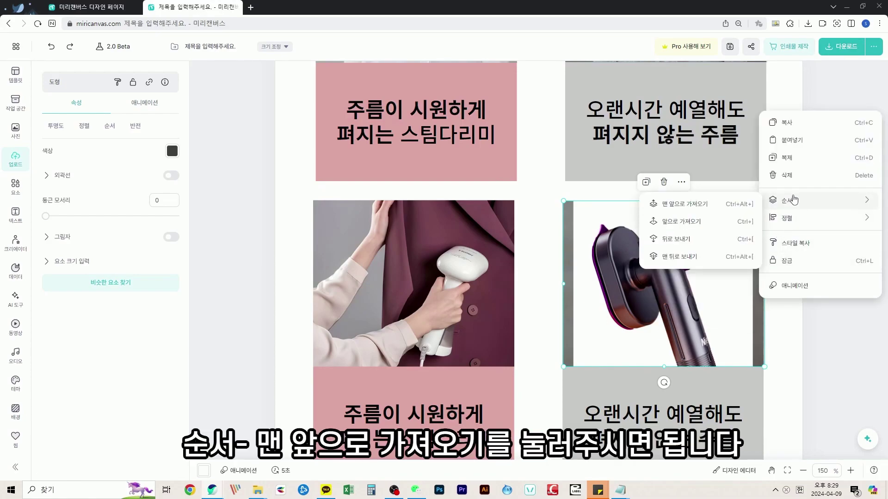
pyautogui.click(712, 212)
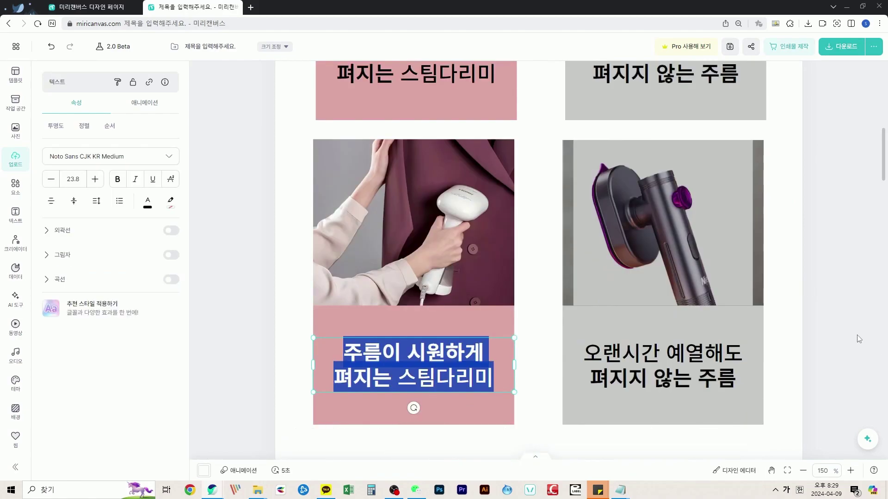
# Step: Replace the lower captions with "손목 부담없는 가벼운 무게" on pink and "조금만 들어도 손목이 시린 무거운 무게" over three lines on grey
pyautogui.write('손목 부담없는 가벼운 무게')
pyautogui.doubleClick(663, 365)
pyautogui.write('조금만 ㄷ들어도 손목이 시린 무거운 무게')
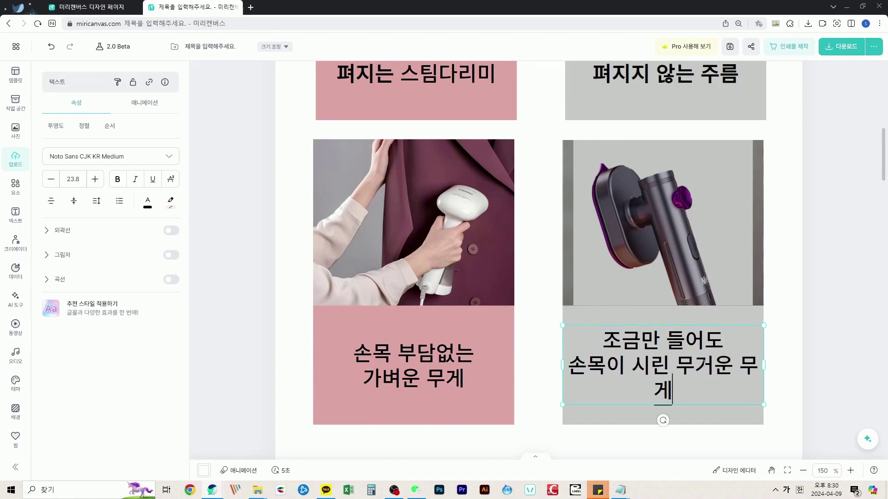
pyautogui.press('Return')
pyautogui.click(817, 370)
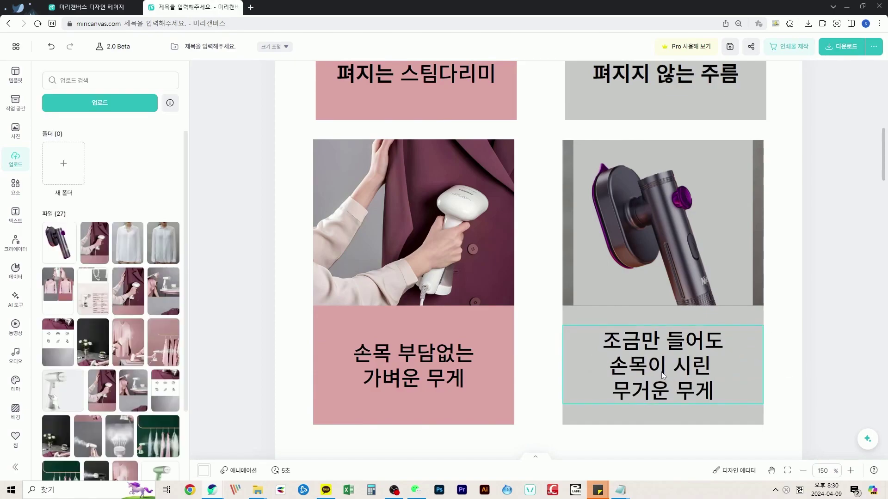
# Step: Reword the lower pink card's caption to the three lines "손목 부담없이 / 사용하는 / 가벼운 무게"
pyautogui.doubleClick(473, 354)
pyautogui.press('BackSpace')
pyautogui.write('이 사용하')
pyautogui.press('BackSpace')
pyautogui.press('BackSpace')
pyautogui.press('BackSpace')
pyautogui.press('BackSpace')
pyautogui.press('Return')
pyautogui.write('사용하는')
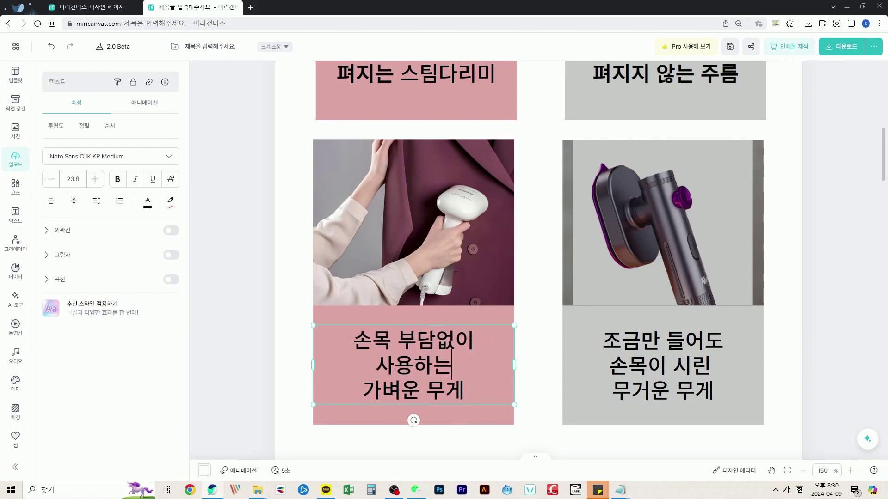
pyautogui.press('Escape')
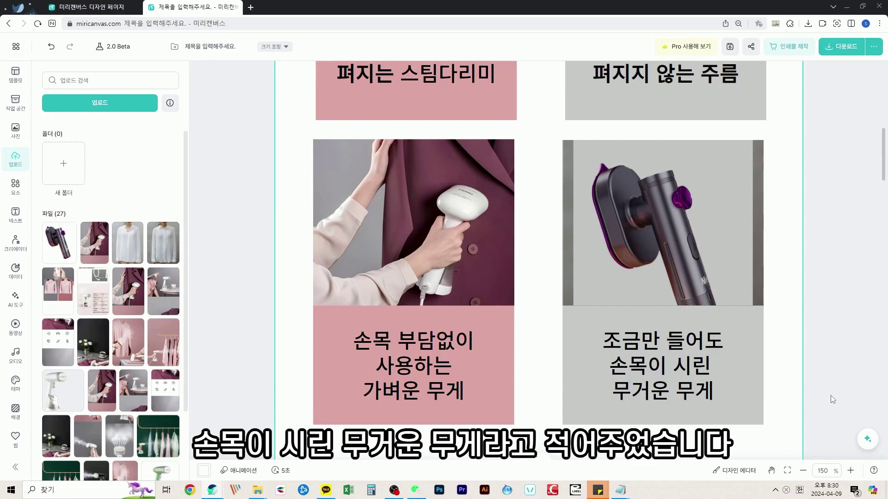
pyautogui.scroll(-5, 816, 368)
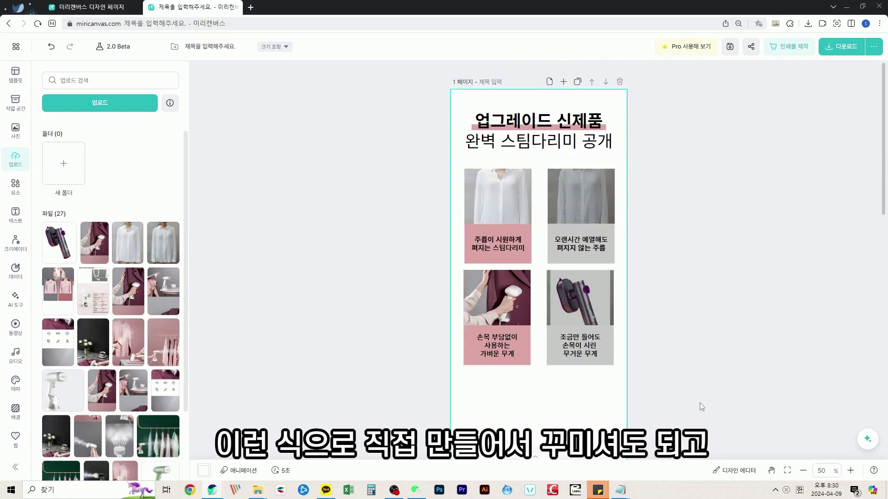
pyautogui.scroll(-1, 573, 395)
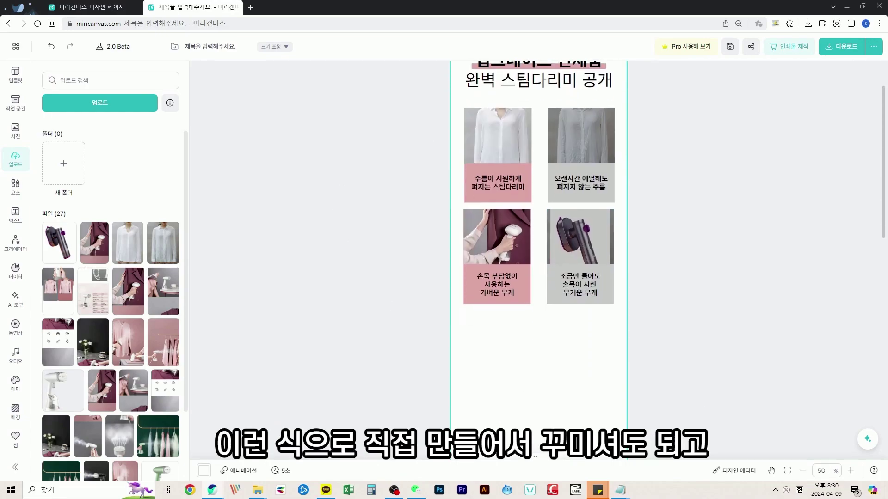
# Step: Try dark purple as the whole page's background colour and restore it to white
pyautogui.scroll(1, 557, 351)
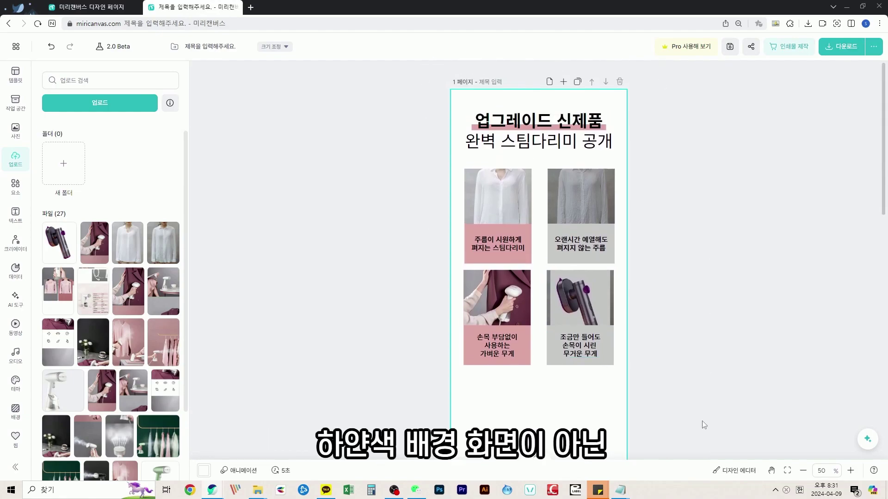
pyautogui.scroll(-4, 723, 409)
pyautogui.scroll(4, 723, 409)
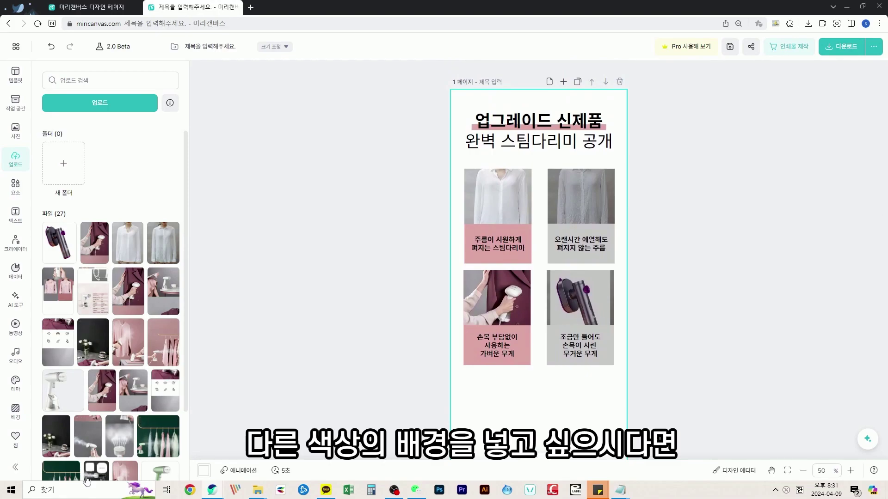
pyautogui.scroll(-5, 618, 295)
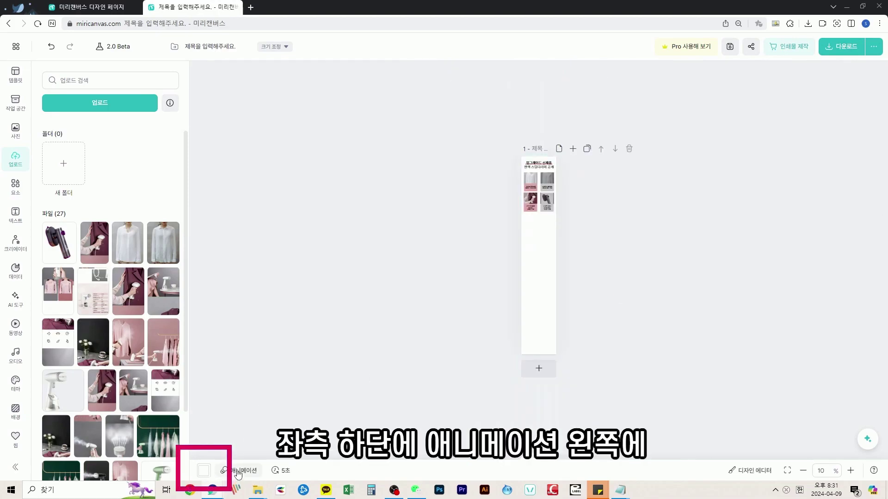
pyautogui.click(204, 470)
pyautogui.click(269, 370)
pyautogui.click(285, 368)
pyautogui.click(319, 368)
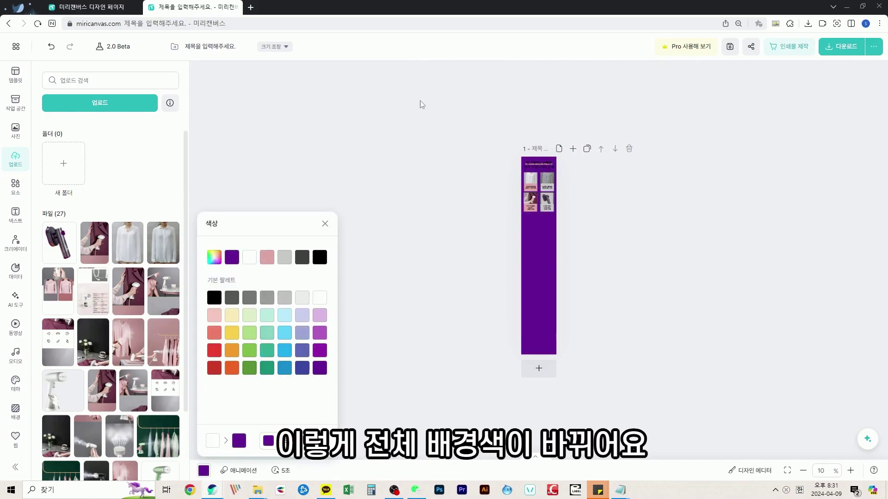
pyautogui.click(320, 297)
pyautogui.click(503, 227)
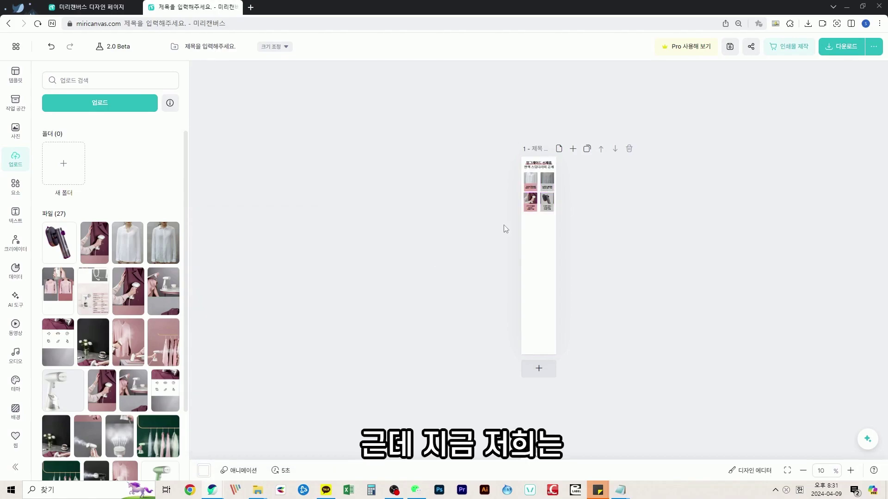
# Step: Add a basic square, enlarge it to the full page width behind the title and cards, and send it to the very back
pyautogui.scroll(4, 553, 104)
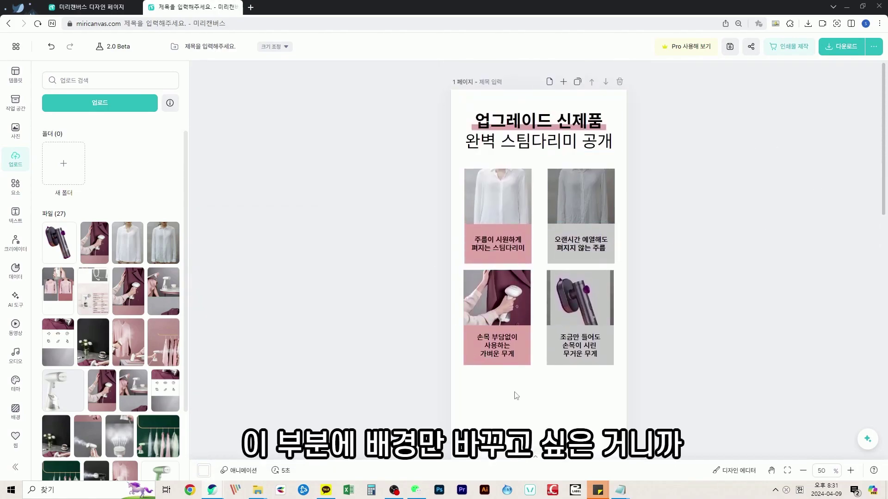
pyautogui.click(61, 211)
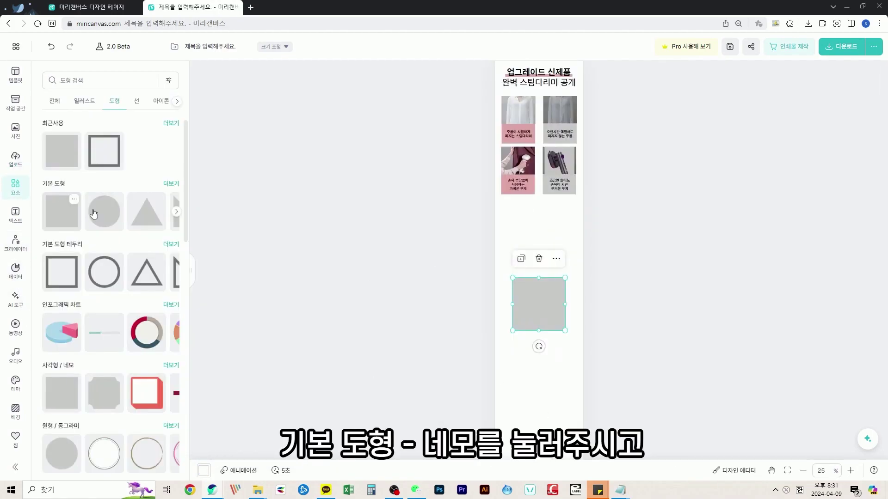
pyautogui.moveTo(536, 319); pyautogui.dragTo(584, 278)
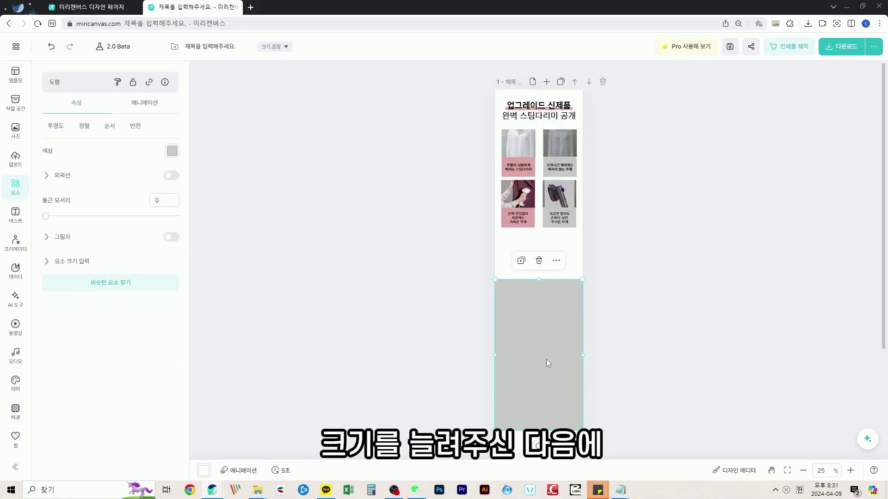
pyautogui.moveTo(548, 363); pyautogui.dragTo(544, 214)
pyautogui.rightClick(544, 214)
pyautogui.moveTo(620, 303)
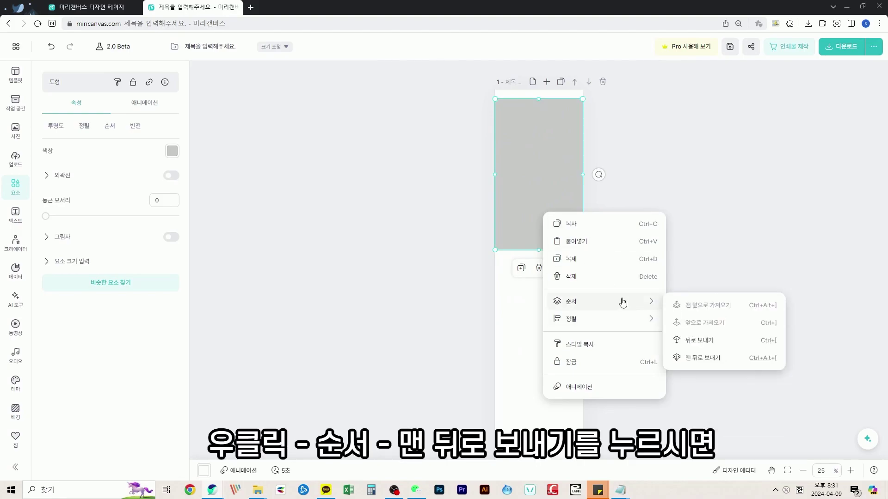
pyautogui.click(703, 358)
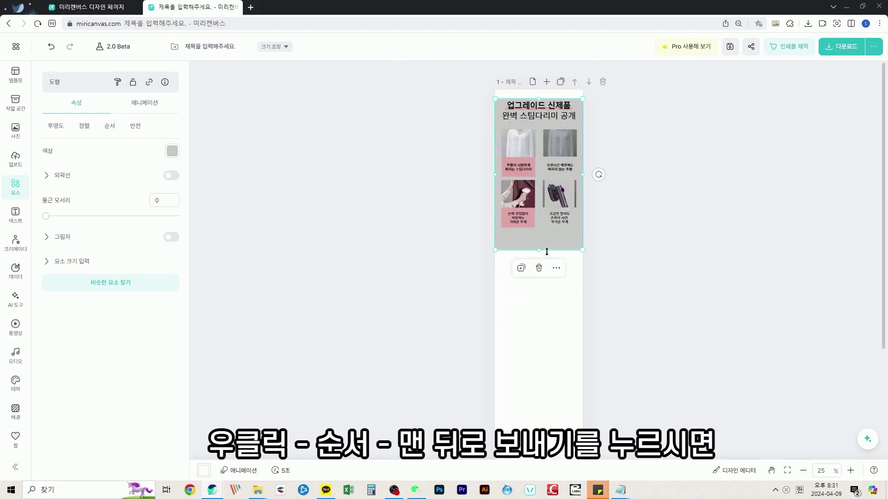
pyautogui.scroll(3, 547, 246)
pyautogui.scroll(2, 557, 163)
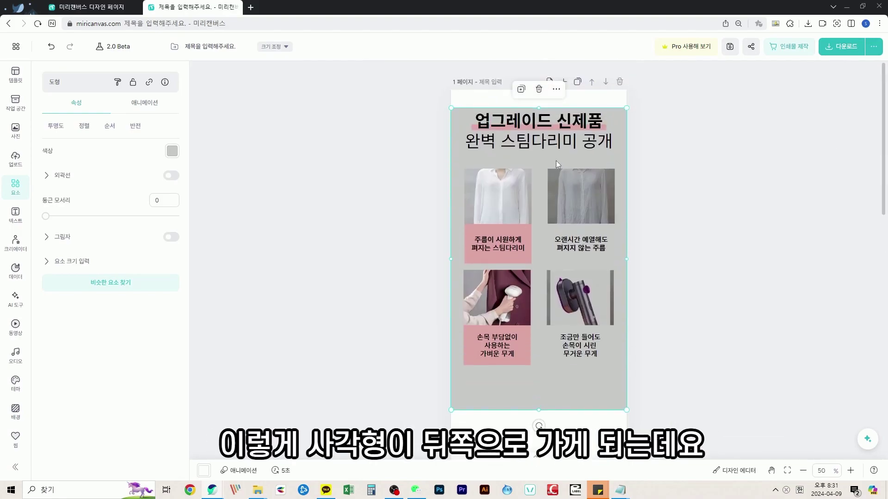
# Step: Colour the backing rectangle pale pink #FFF8F8 and adjust its upper and lower edges to frame the title and four cards
pyautogui.moveTo(537, 110); pyautogui.dragTo(539, 97)
pyautogui.click(172, 150)
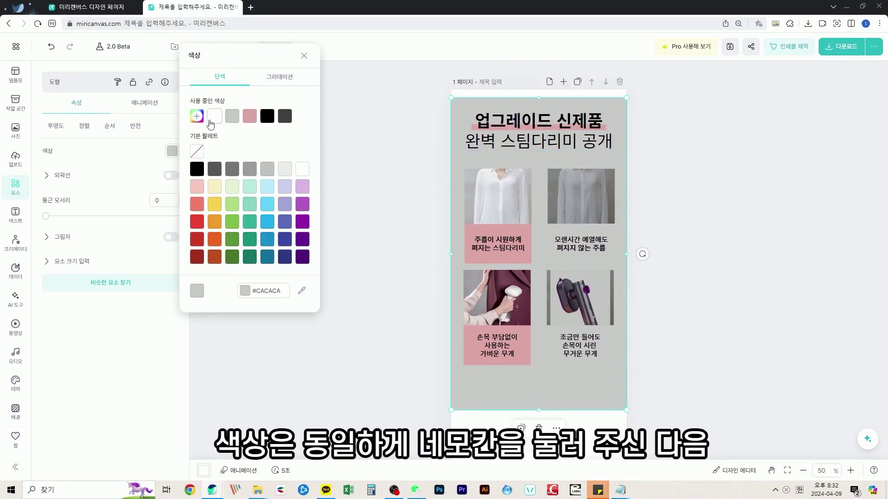
pyautogui.click(197, 116)
pyautogui.moveTo(235, 87); pyautogui.dragTo(195, 80)
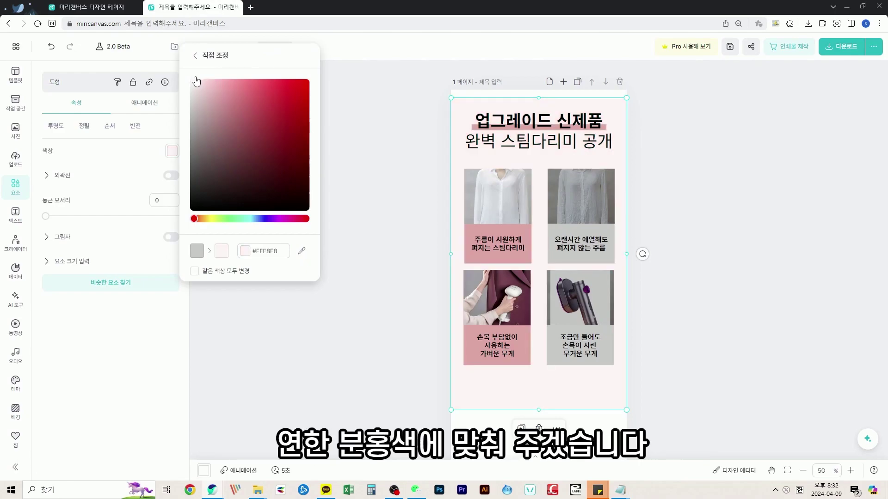
pyautogui.click(370, 240)
pyautogui.click(539, 398)
pyautogui.moveTo(539, 410); pyautogui.dragTo(538, 380)
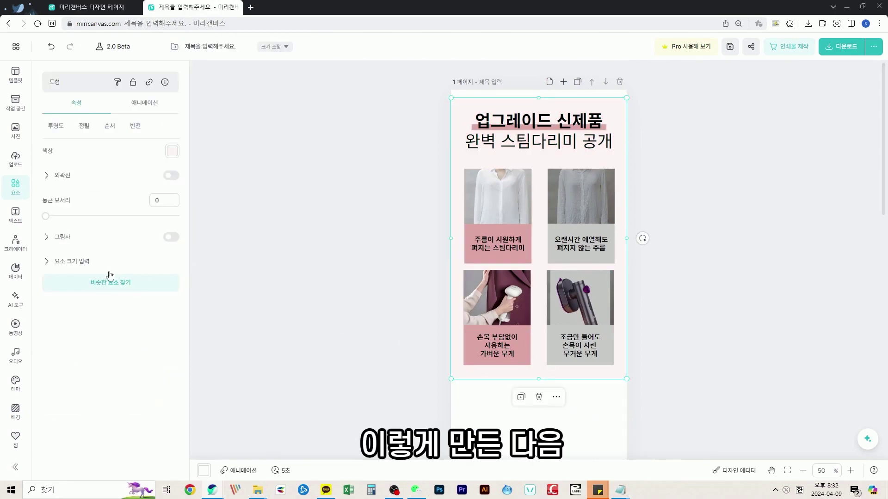
# Step: Round the corners of the pale pink backing rectangle slightly
pyautogui.click(655, 196)
pyautogui.click(617, 373)
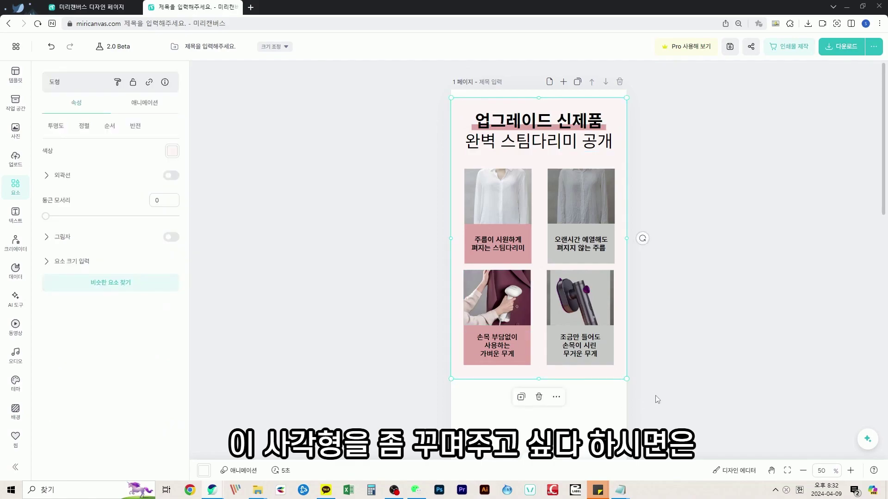
pyautogui.scroll(1, 603, 424)
pyautogui.moveTo(46, 216); pyautogui.dragTo(63, 220)
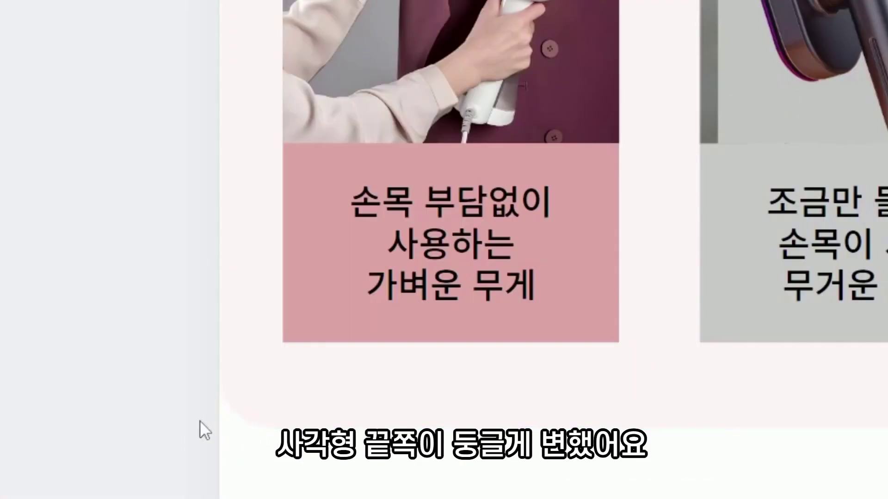
# Step: Set the lower pink card's corner rounding to 25
pyautogui.click(604, 326)
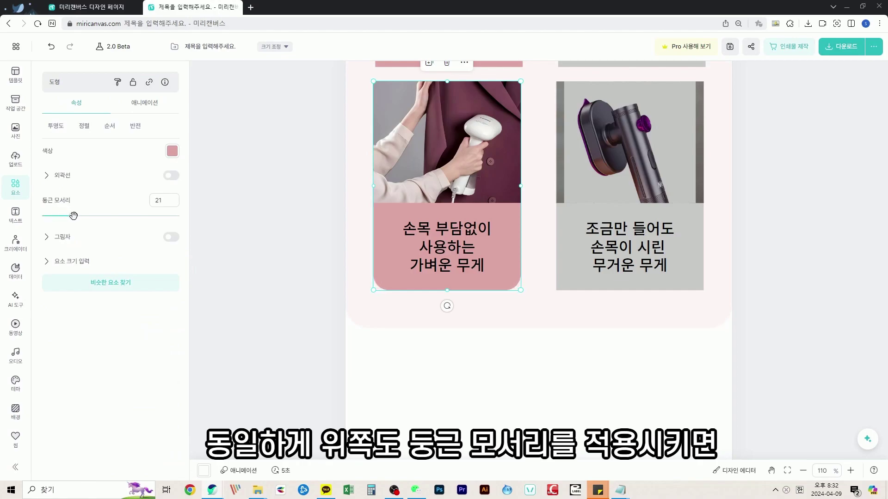
pyautogui.moveTo(78, 216); pyautogui.dragTo(79, 216)
pyautogui.click(578, 391)
pyautogui.scroll(1, 554, 379)
pyautogui.click(518, 344)
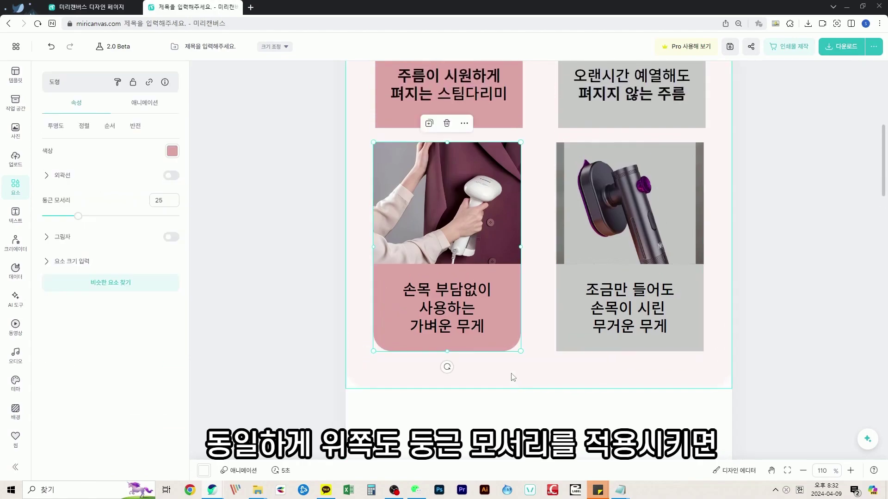
pyautogui.click(540, 331)
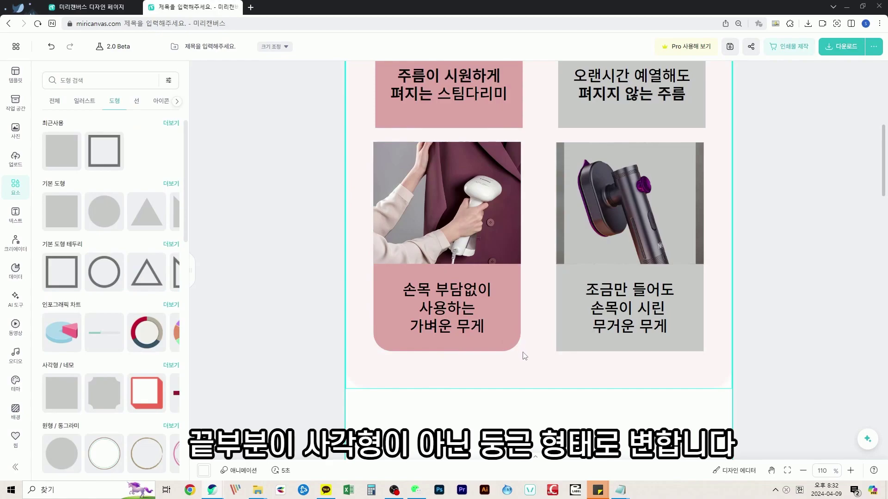
# Step: Give the lower grey card the same corner rounding of 25 as the pink card beside it
pyautogui.click(491, 332)
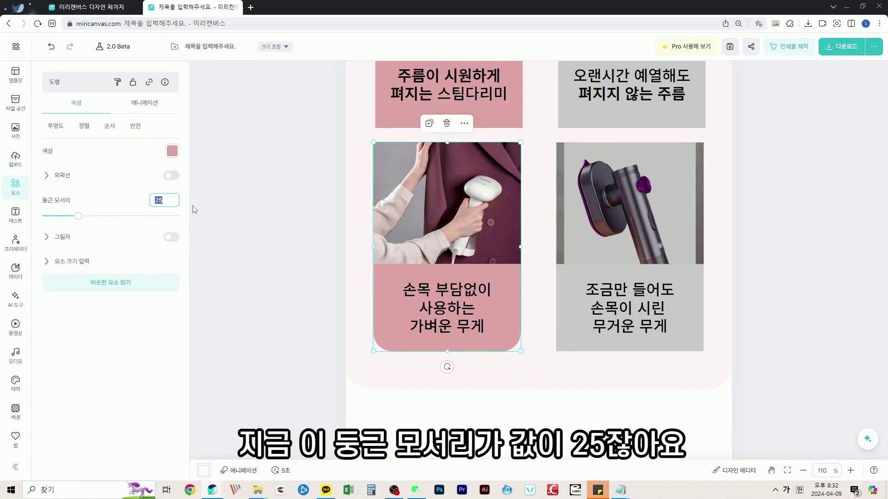
pyautogui.click(571, 342)
pyautogui.write('25')
pyautogui.press('Return')
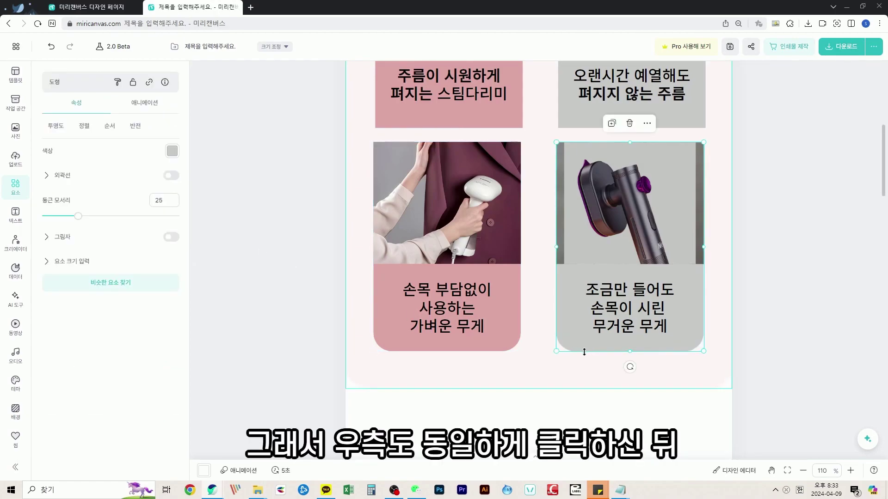
pyautogui.click(588, 411)
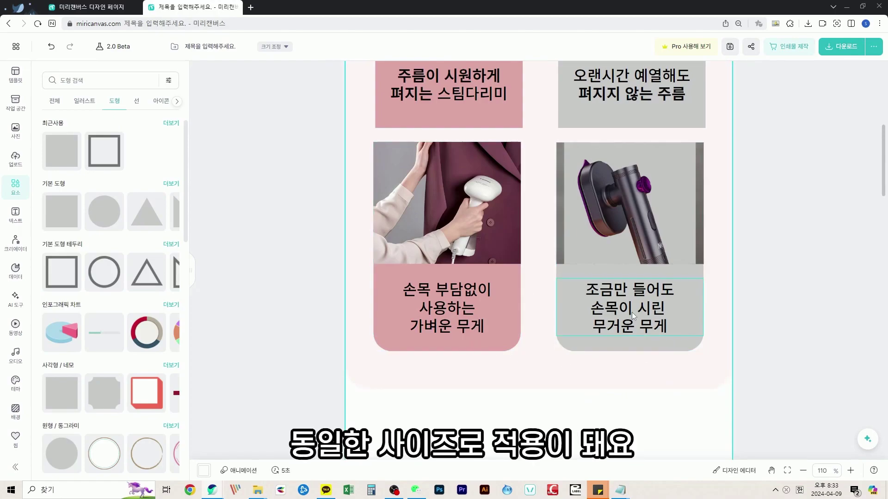
# Step: Search the templates for "상세페이지"
pyautogui.scroll(2, 543, 194)
pyautogui.keyDown('ctrl'); pyautogui.scroll(-3, 543, 194); pyautogui.keyUp('ctrl')
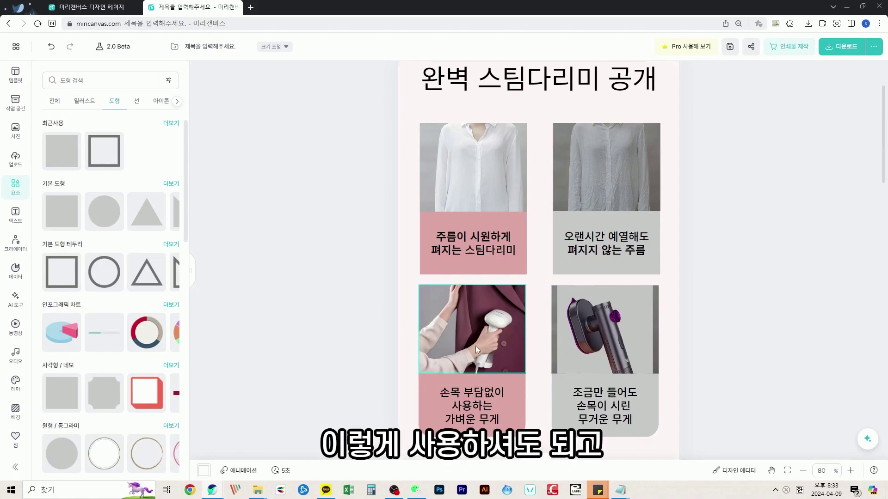
pyautogui.click(15, 74)
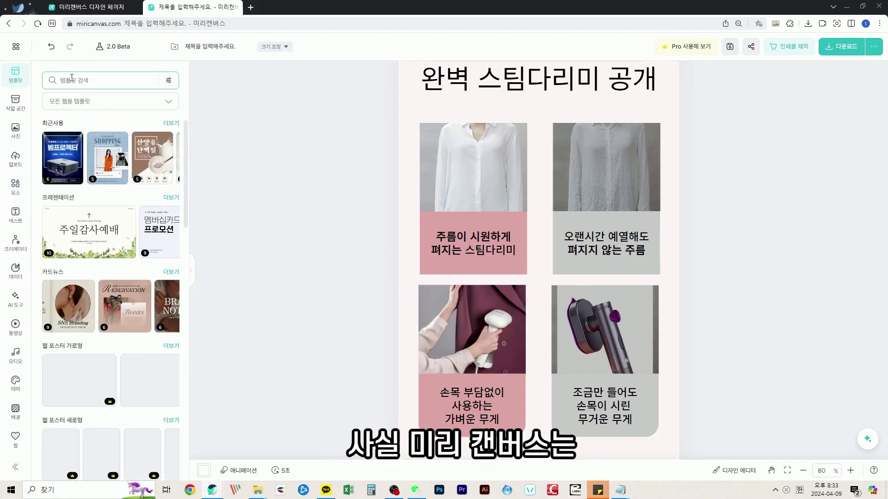
pyautogui.click(106, 80)
pyautogui.write('상세페이지')
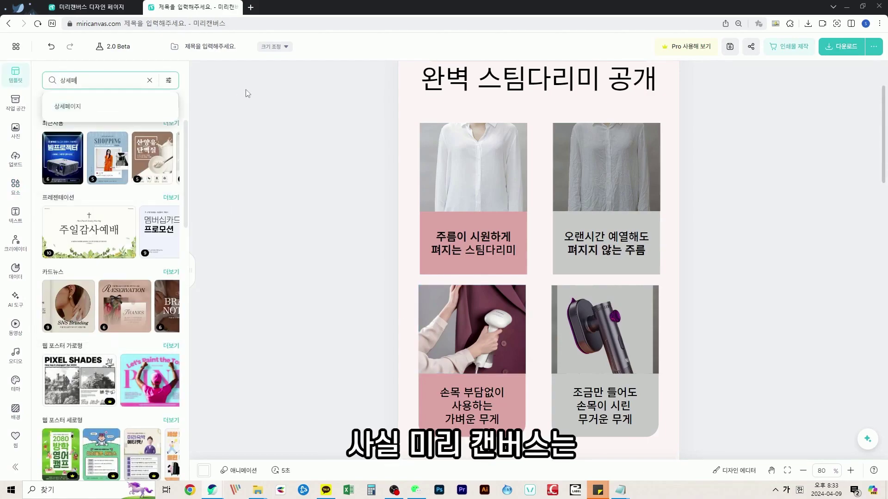
pyautogui.press('Return')
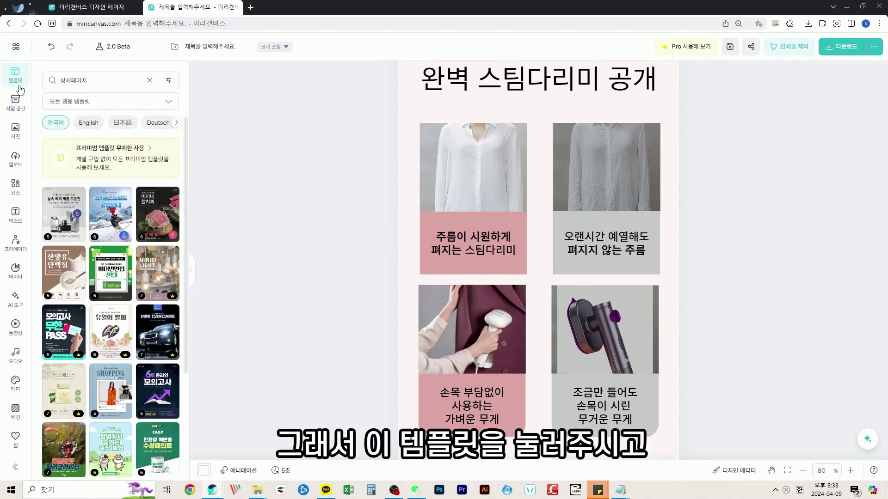
pyautogui.click(126, 81)
pyautogui.click(244, 190)
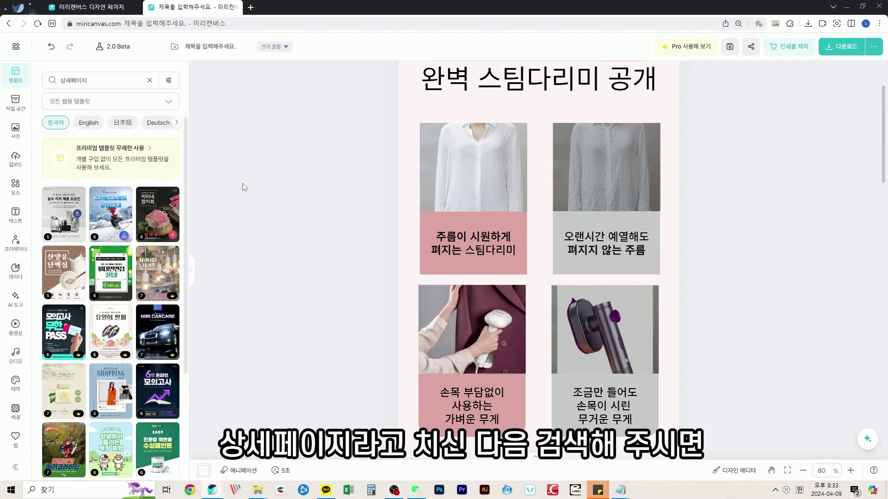
# Step: Open the dark premium tuna sales template and look through its pages
pyautogui.click(157, 214)
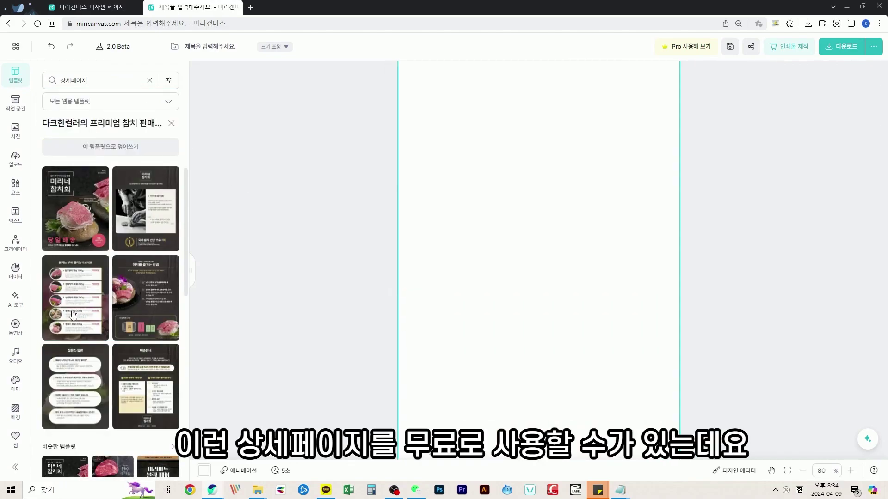
pyautogui.scroll(-3, 93, 303)
pyautogui.scroll(3, 101, 301)
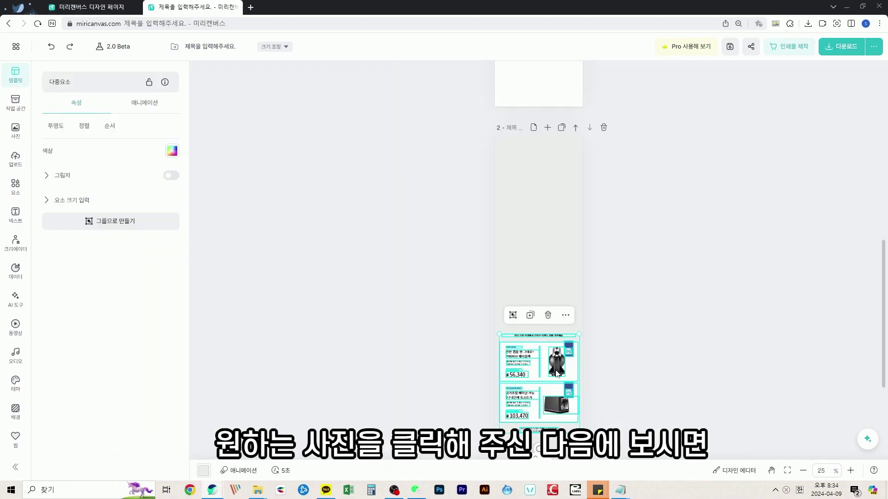
# Step: Delete the coffee machine and toaster photos from the appliance sale template on page 2
pyautogui.click(556, 273)
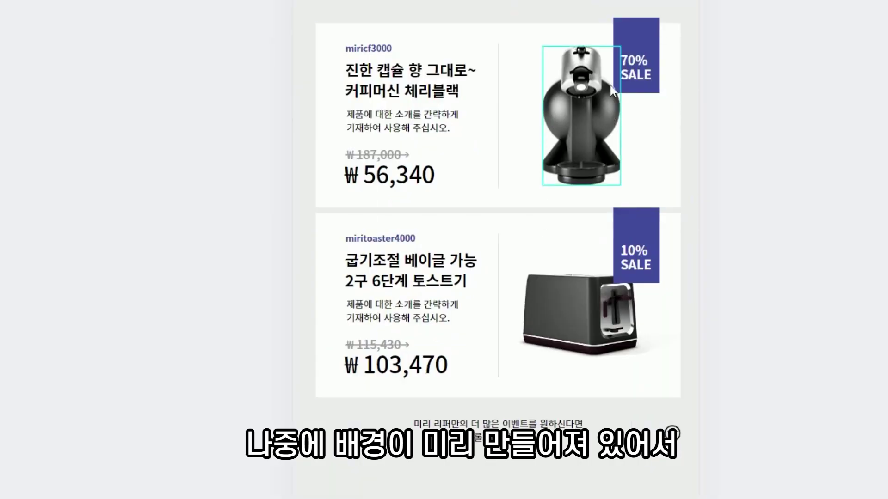
pyautogui.click(567, 125)
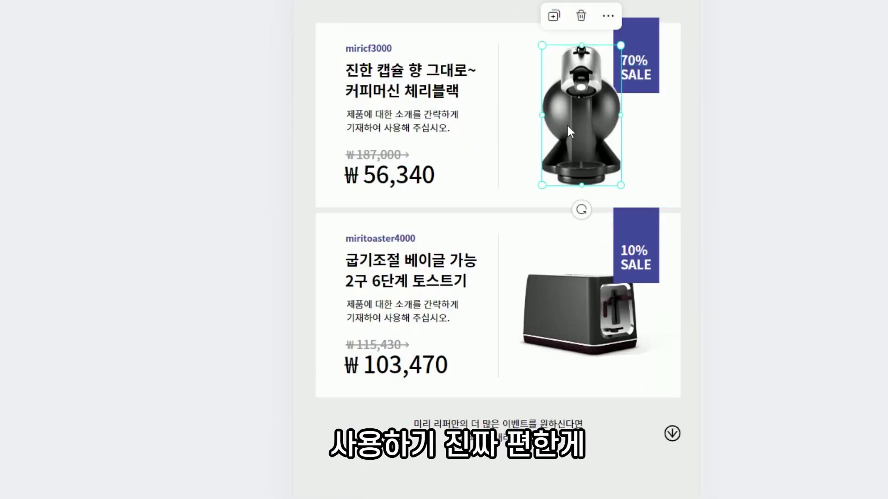
pyautogui.press('Delete')
pyautogui.click(581, 285)
pyautogui.press('Delete')
# Step: Place the white handheld steamer photo in the upper product card on page 2, scaled to fit beside its text
pyautogui.scroll(5, 590, 357)
pyautogui.moveTo(590, 357); pyautogui.dragTo(689, 301)
pyautogui.moveTo(644, 276); pyautogui.dragTo(567, 233)
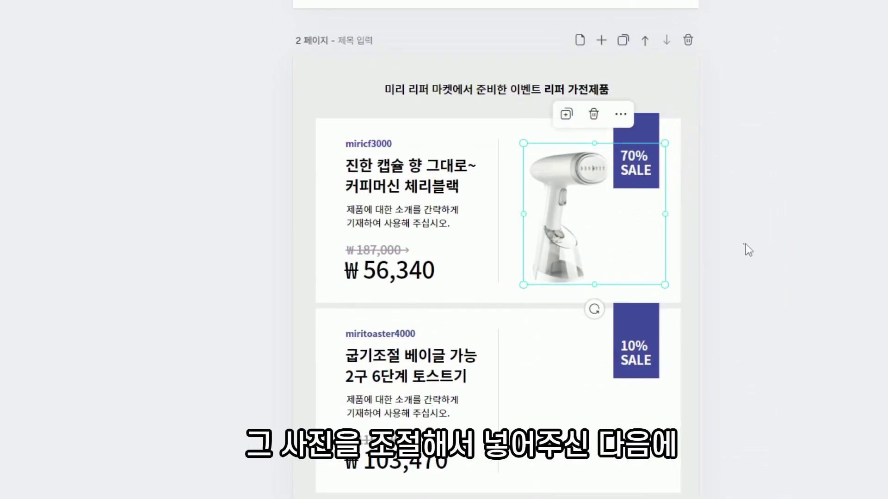
pyautogui.click(715, 129)
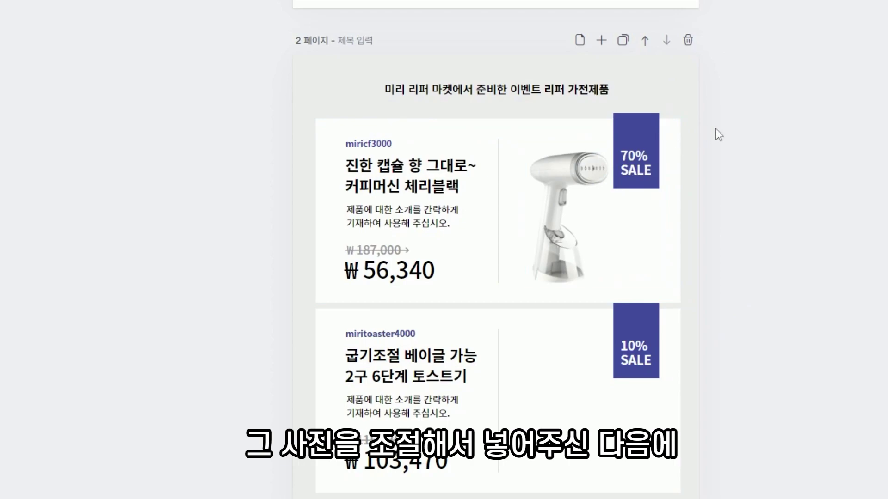
# Step: Recolour the upper product card's 70% SALE tag red, #FF0000
pyautogui.click(652, 115)
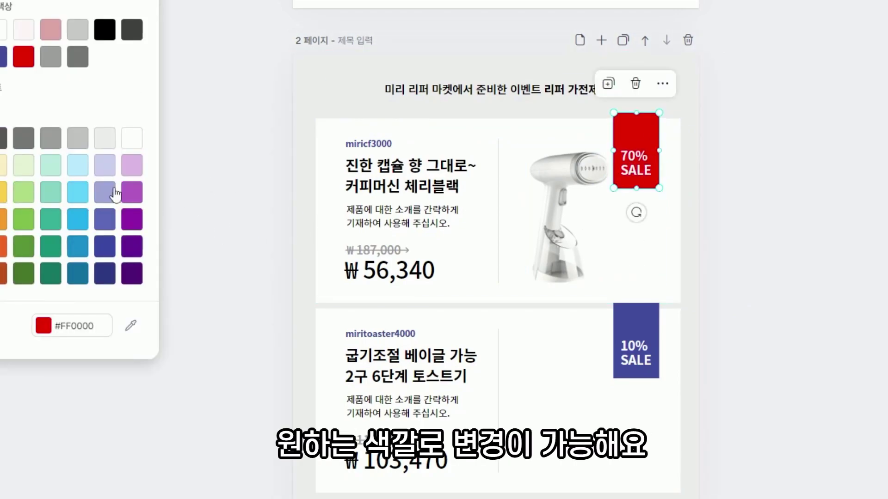
pyautogui.click(849, 273)
# Step: Replace the upper product card's blue product label with "ㅇㅇㅇ 스팀 다리미" and move the two-line headline below it slightly down
pyautogui.doubleClick(369, 144)
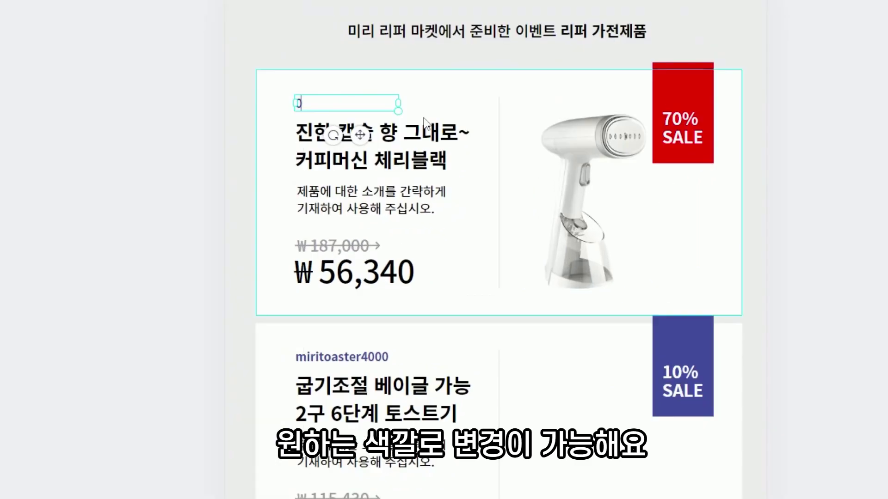
pyautogui.write('ㅇㅇㅇ 스팀다리미')
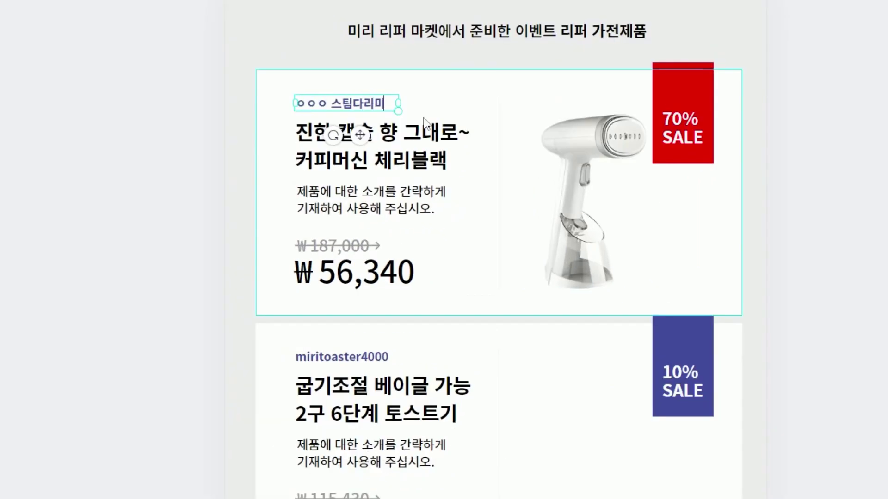
pyautogui.click(424, 121)
pyautogui.doubleClick(398, 152)
pyautogui.click(545, 198)
pyautogui.moveTo(376, 160); pyautogui.dragTo(377, 167)
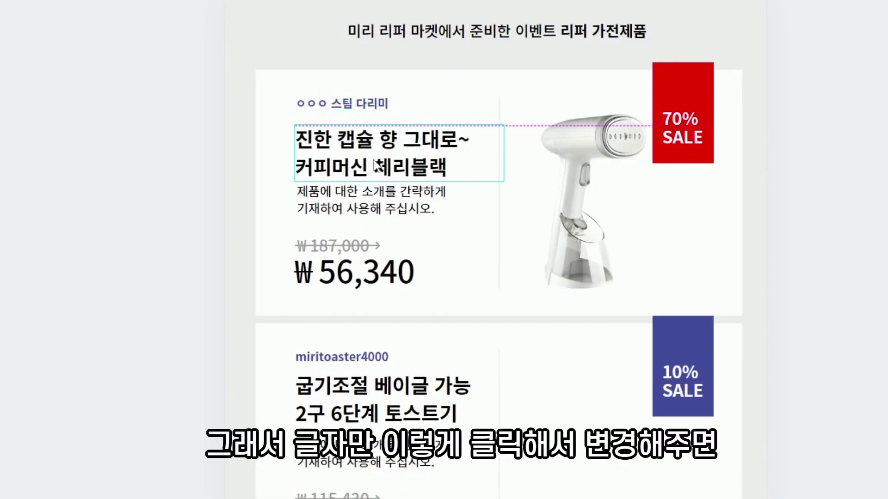
pyautogui.click(491, 321)
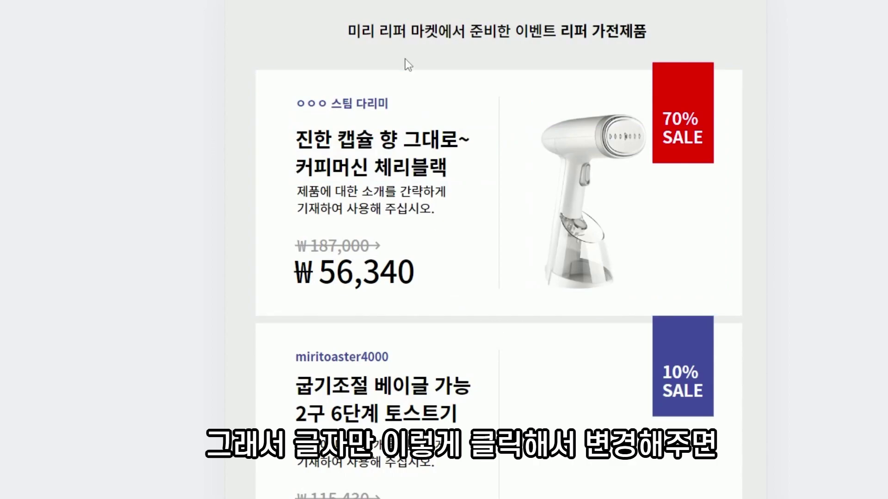
# Step: Look through the special-price and Parents' Day carnation event pages and browse the similar event templates
pyautogui.scroll(1, 583, 111)
pyautogui.scroll(-1, 584, 106)
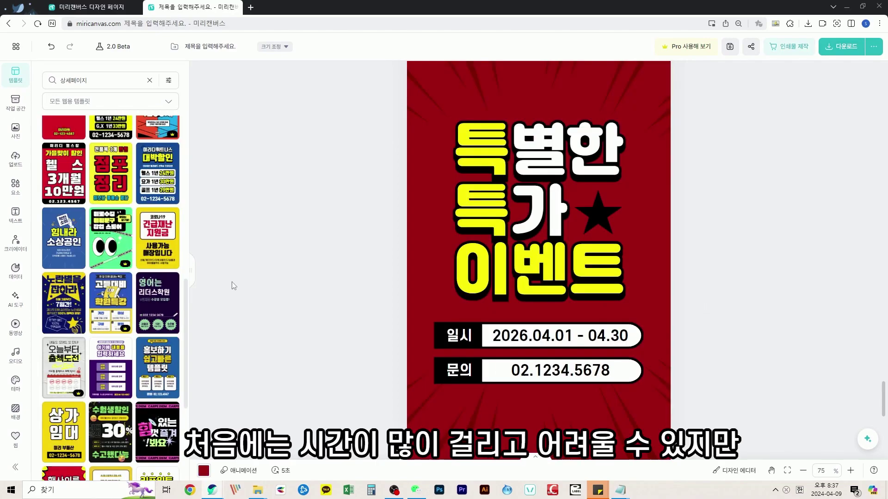
pyautogui.scroll(-1, 171, 287)
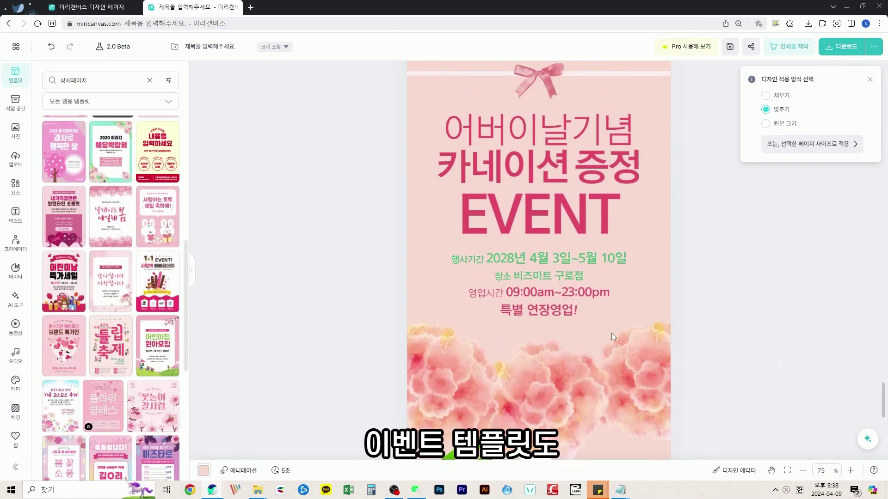
pyautogui.click(568, 180)
pyautogui.press('Escape')
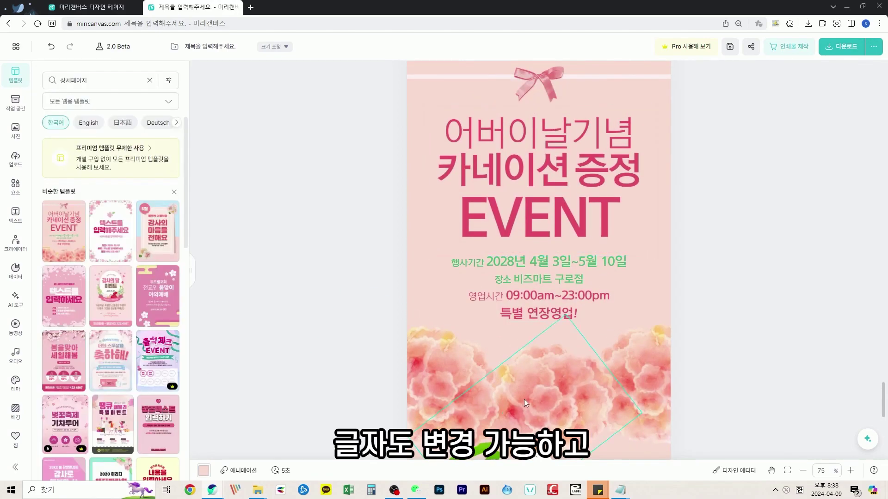
pyautogui.scroll(-2, 450, 387)
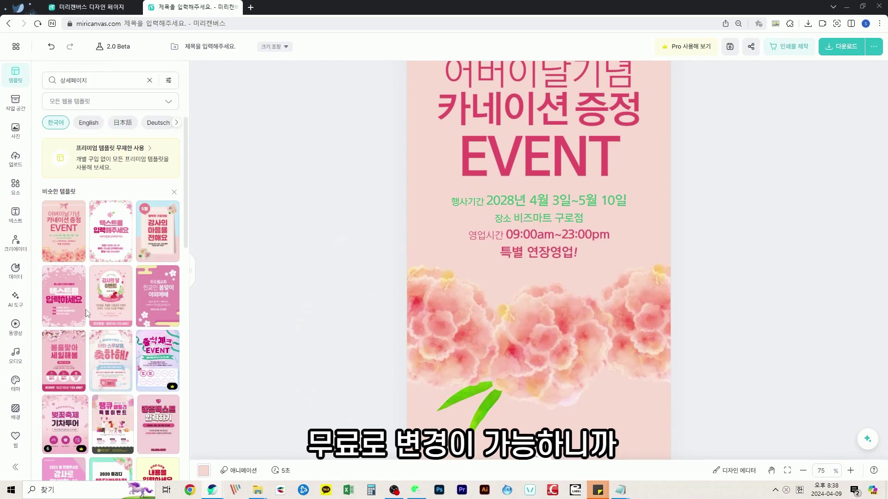
pyautogui.scroll(-10, 74, 314)
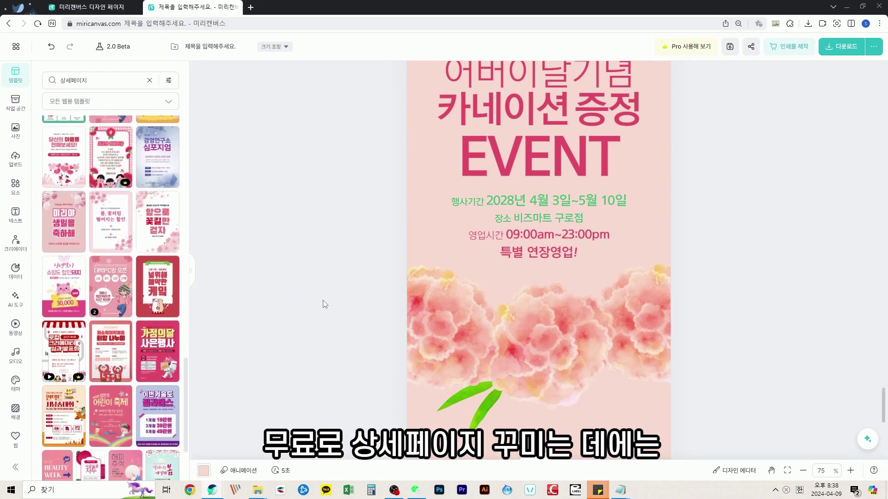
pyautogui.scroll(-6, 121, 309)
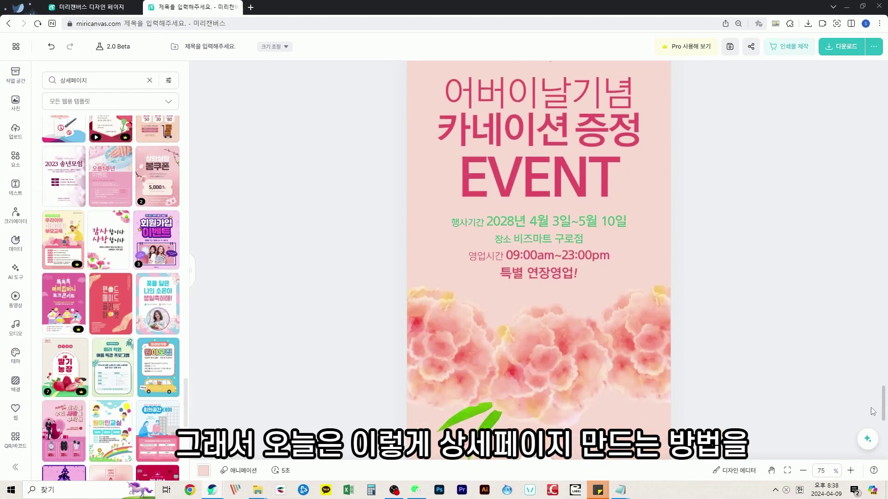
pyautogui.scroll(1, 757, 342)
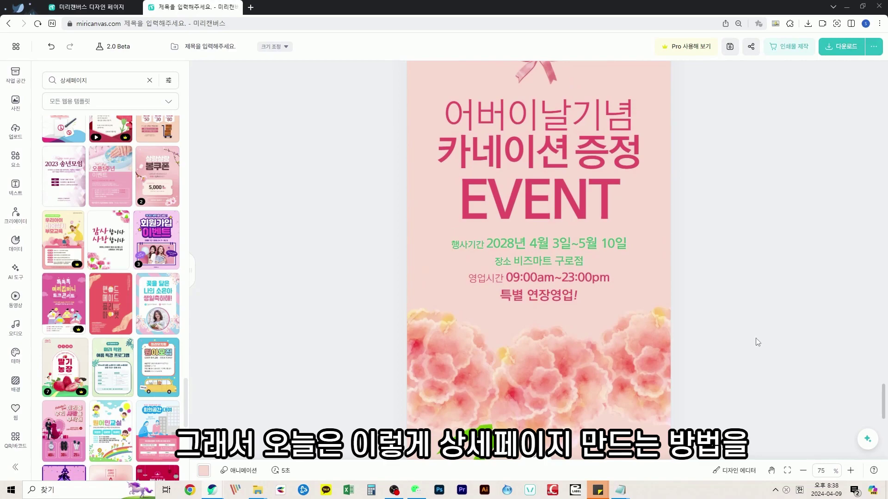